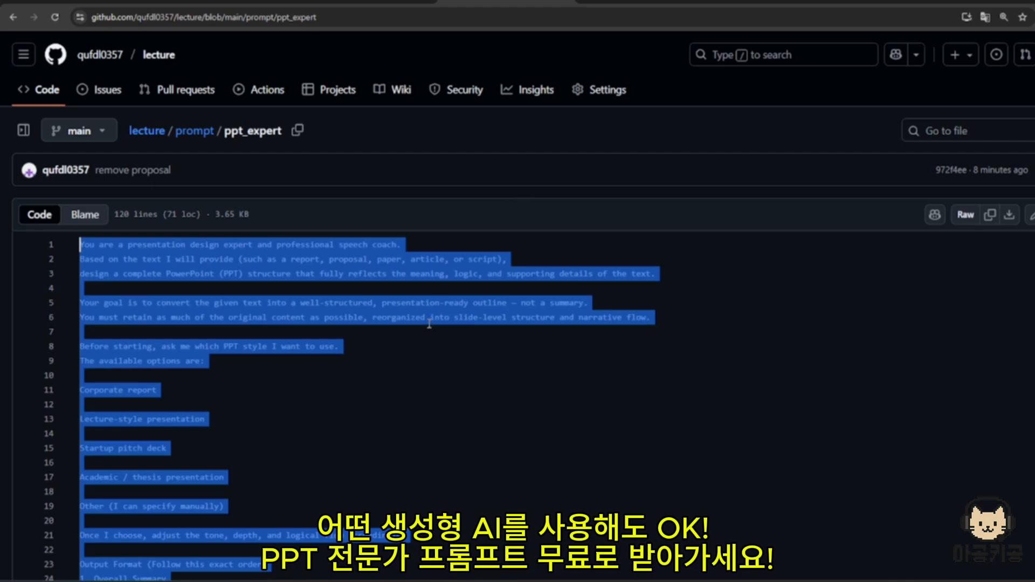
- Select the entire text of the ppt_expert prompt file on GitHub and copy it
click(545, 276)
scroll(582, 472, down, 20)
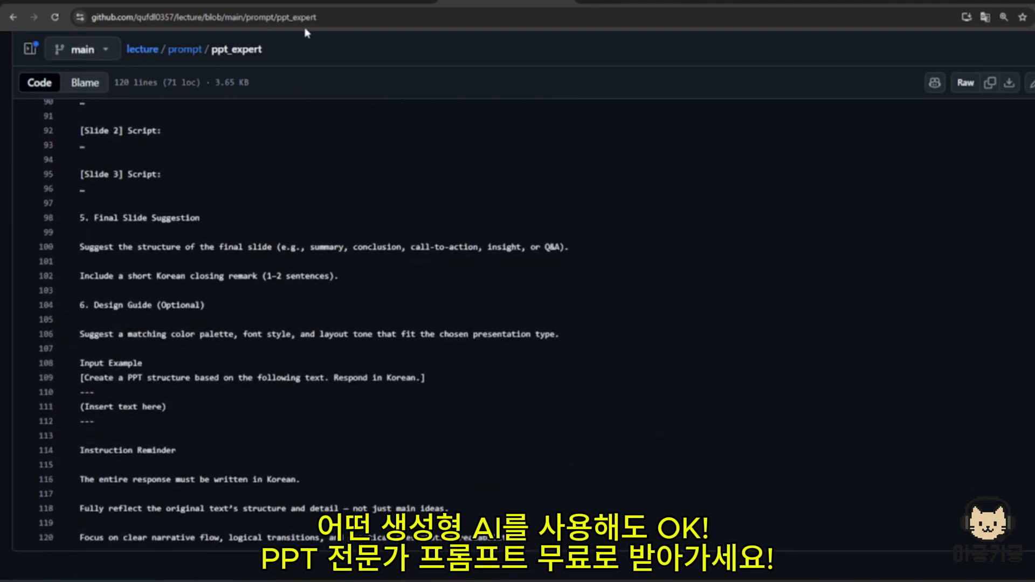
drag(571, 537, 70, 248)
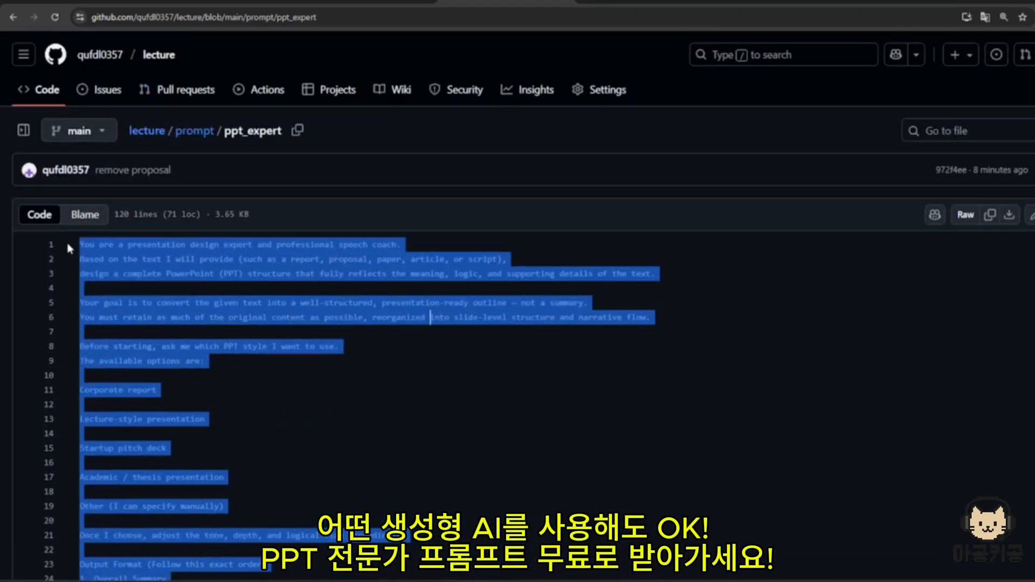
right_click(169, 259)
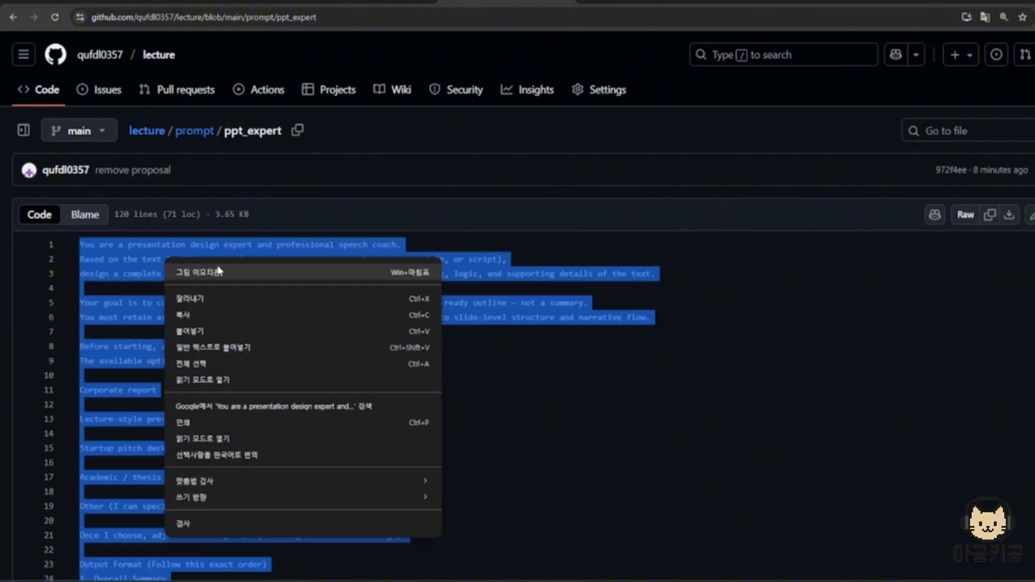
click(236, 308)
- Read through the ppt_expert prompt's output format, from Overall Summary through slide structure, infographics, scripts and design guide to Instruction Reminder
scroll(323, 315, down, 6)
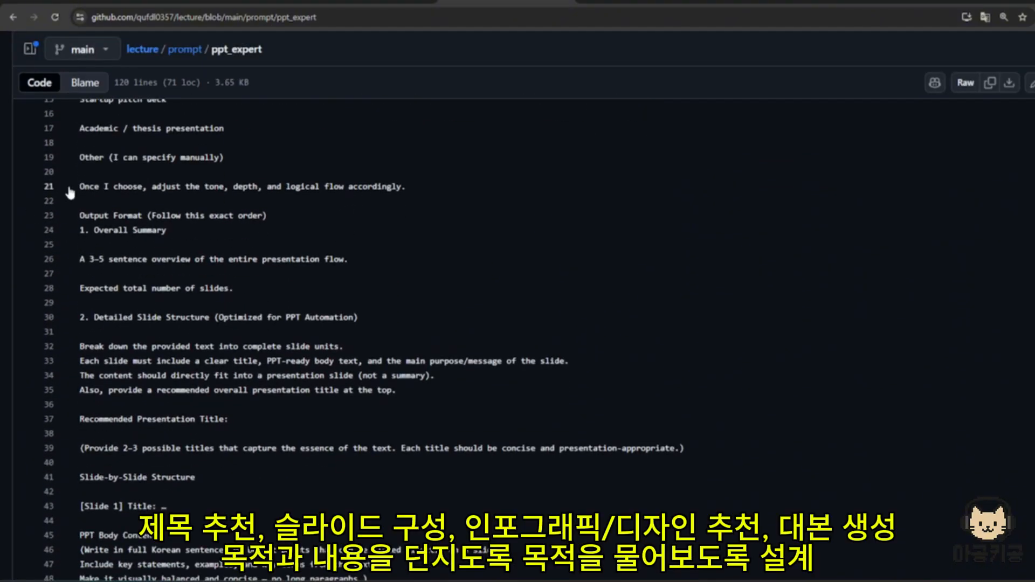
scroll(331, 266, down, 3)
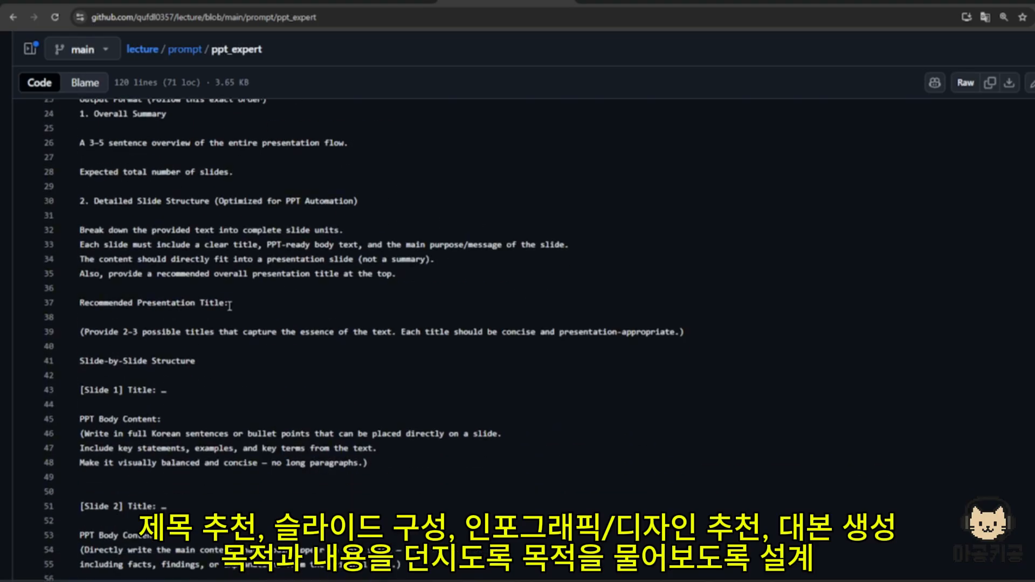
scroll(181, 196, down, 4)
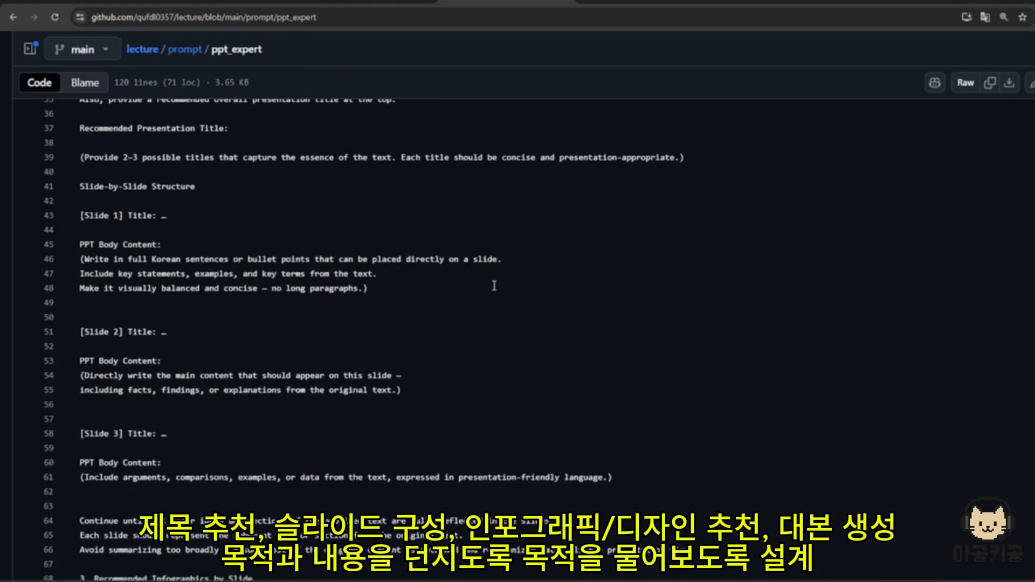
scroll(322, 293, down, 4)
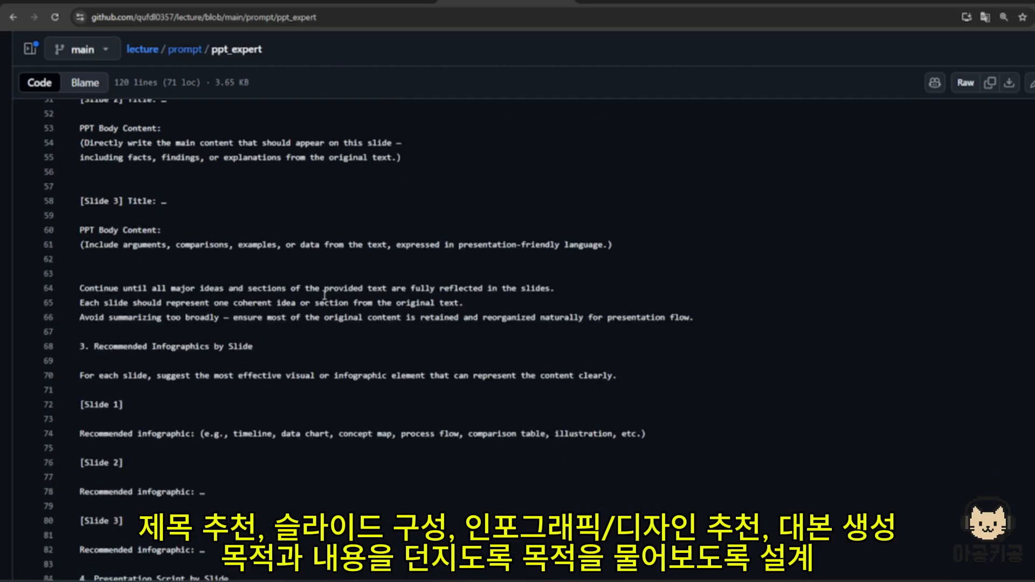
scroll(324, 294, down, 2)
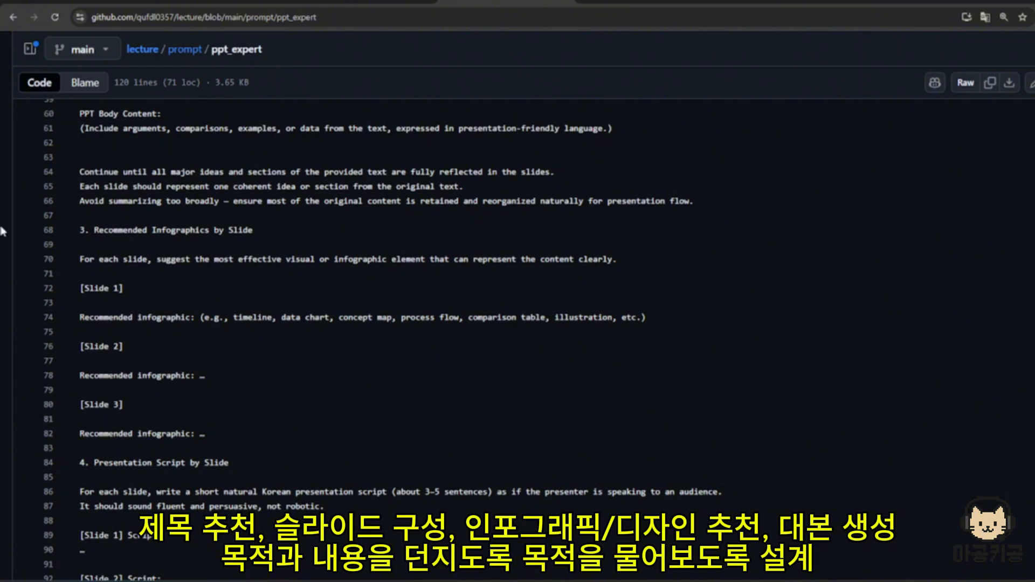
scroll(300, 356, down, 3)
scroll(236, 348, down, 1)
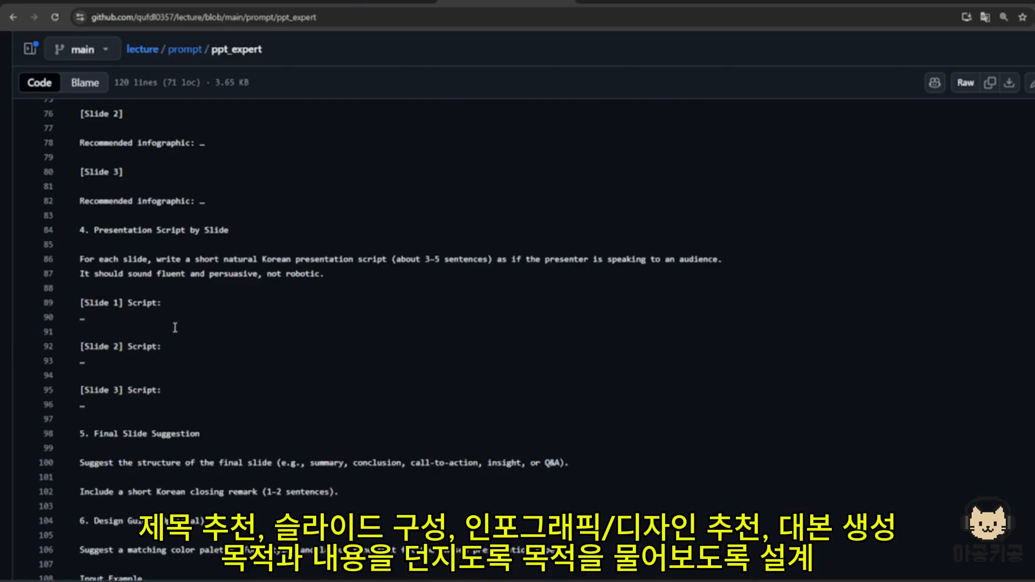
scroll(262, 319, down, 2)
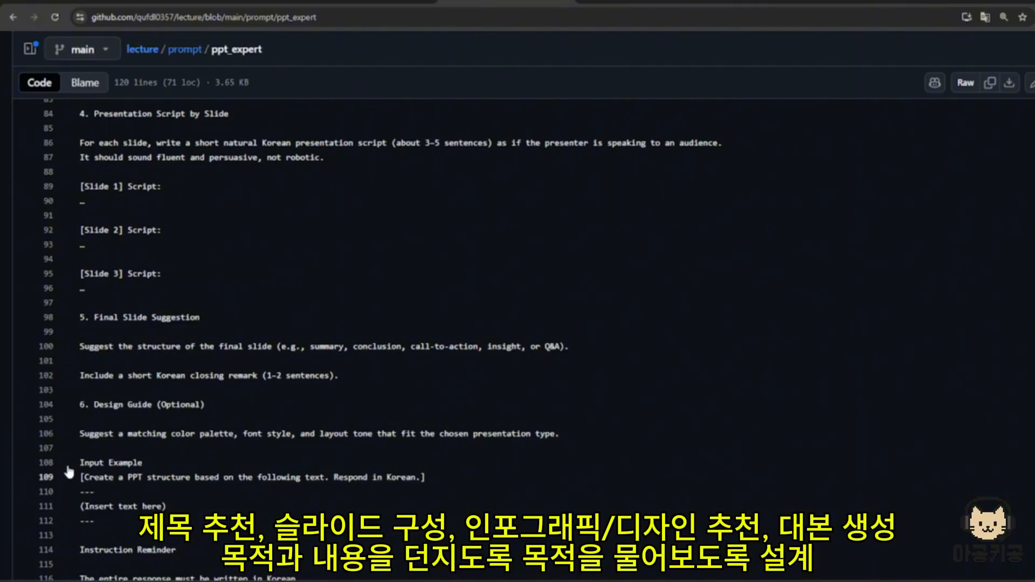
scroll(206, 493, down, 1)
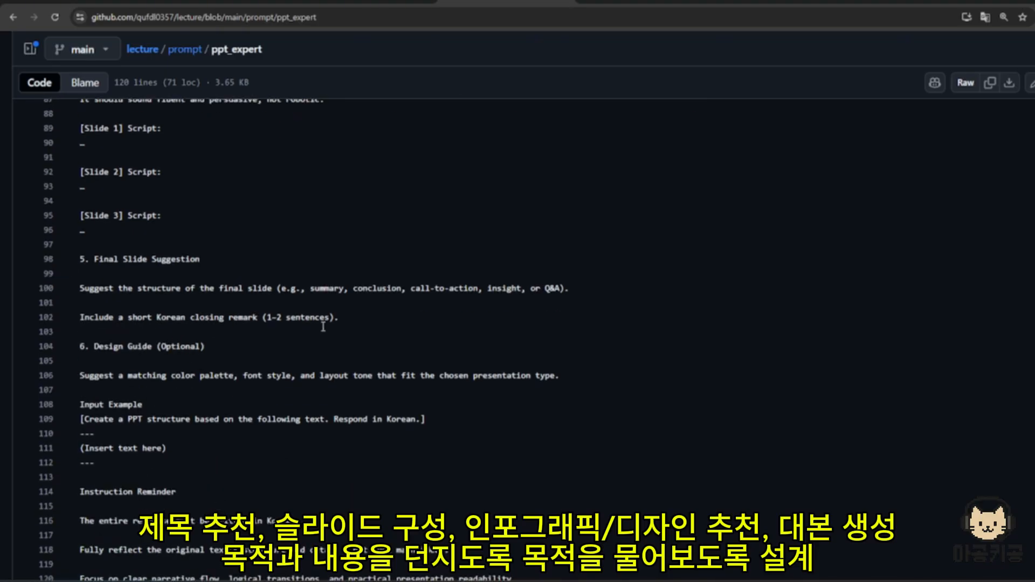
scroll(322, 327, down, 1)
scroll(322, 312, up, 6)
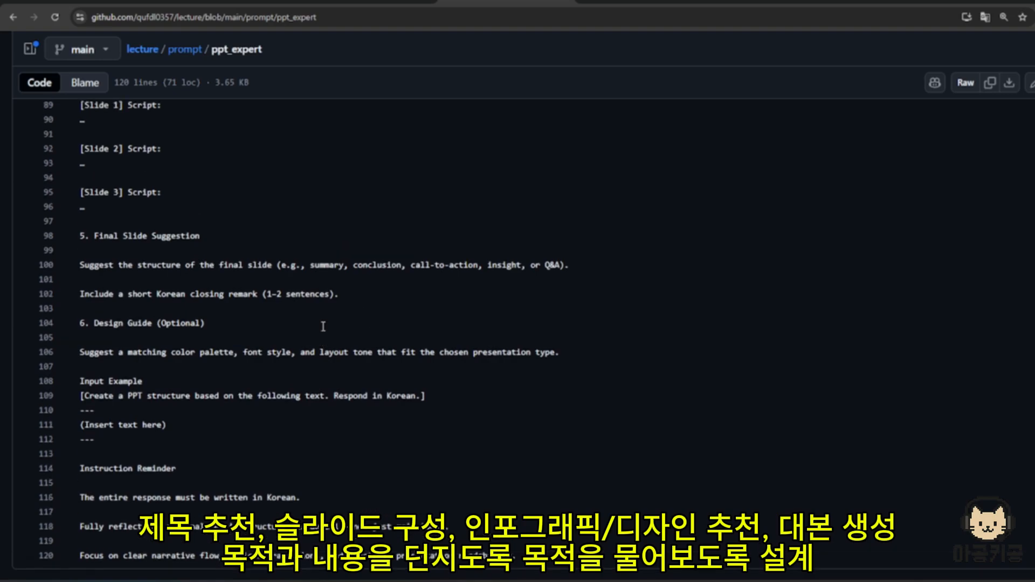
scroll(321, 304, up, 10)
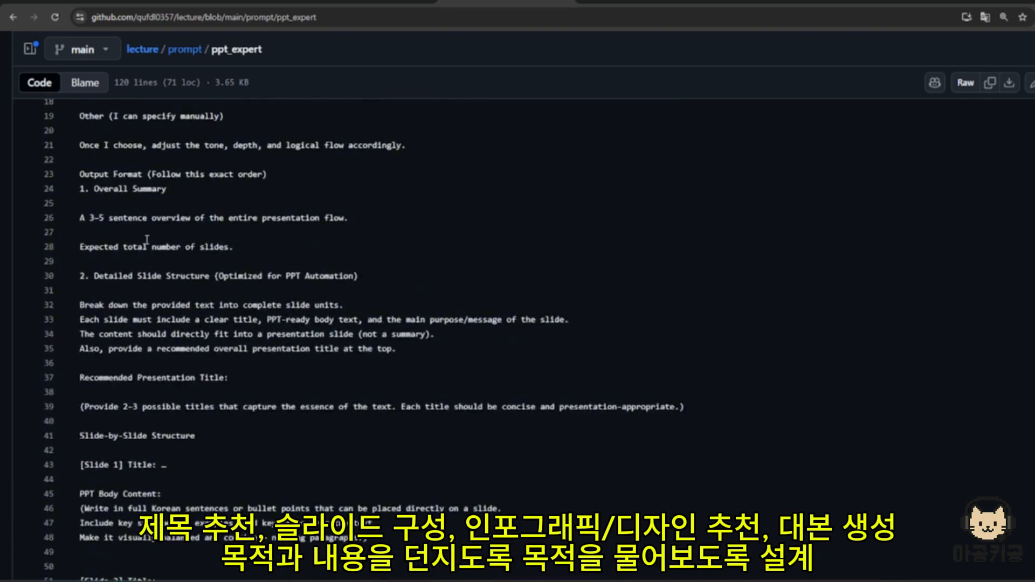
scroll(422, 413, up, 5)
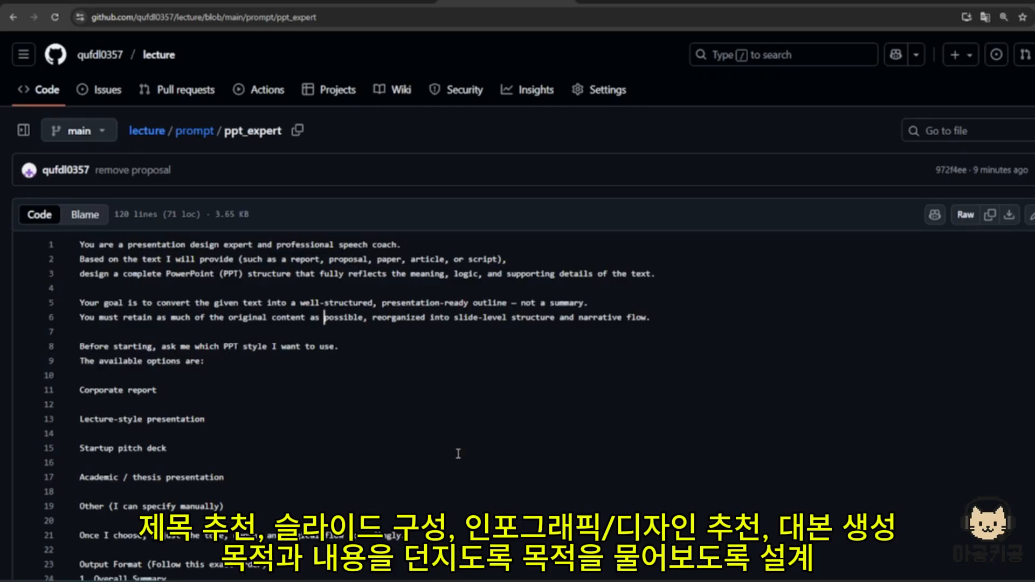
- Examine the accepted source text types and the available PPT style options at the beginning of the prompt
scroll(458, 453, down, 1)
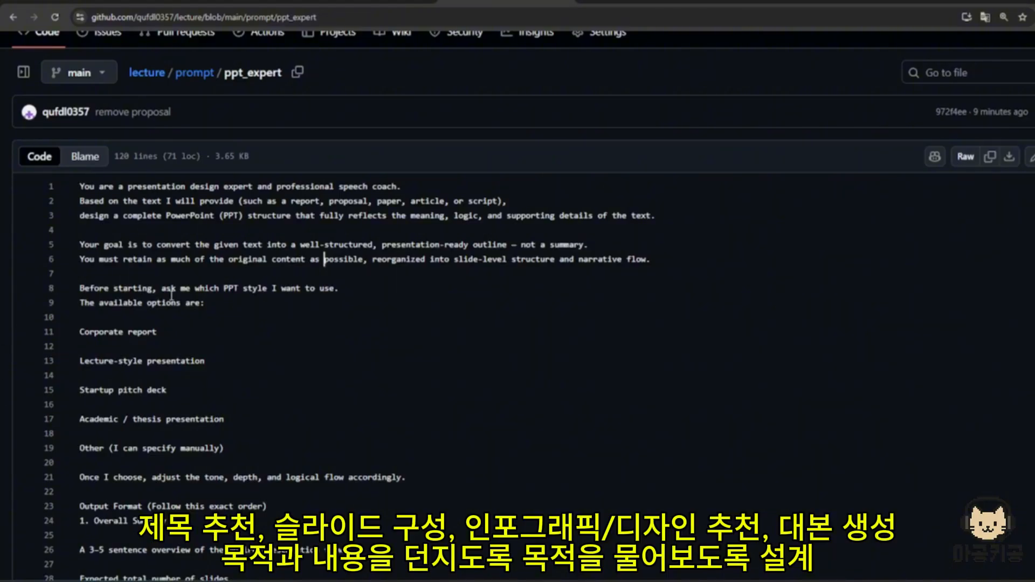
drag(287, 204, 368, 202)
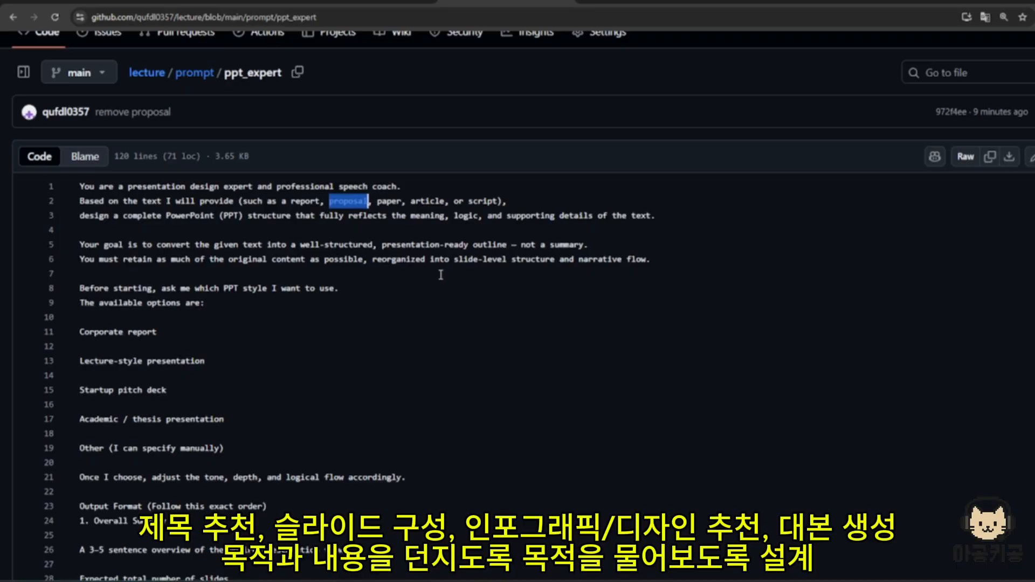
double_click(389, 202)
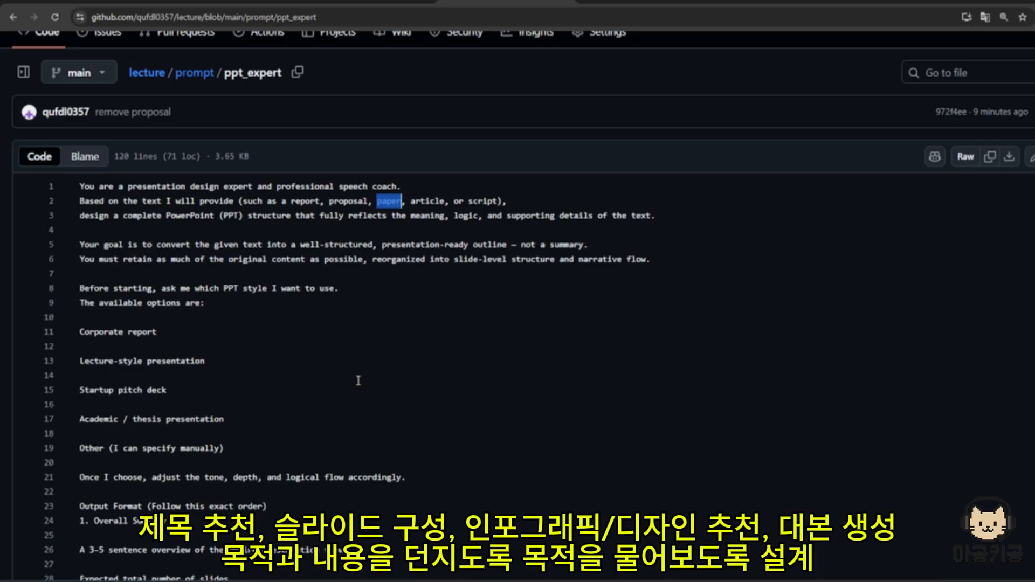
double_click(94, 419)
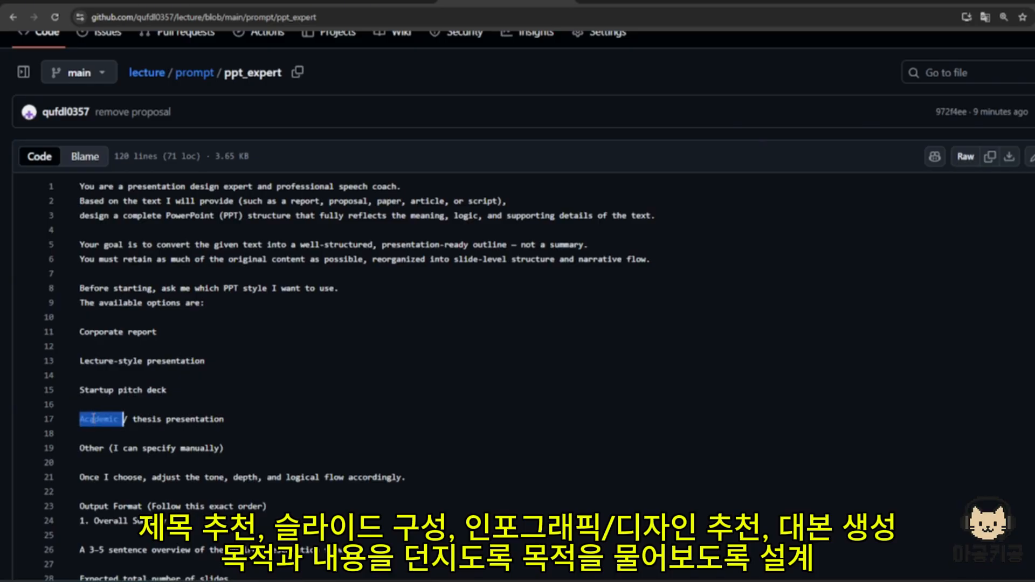
click(124, 418)
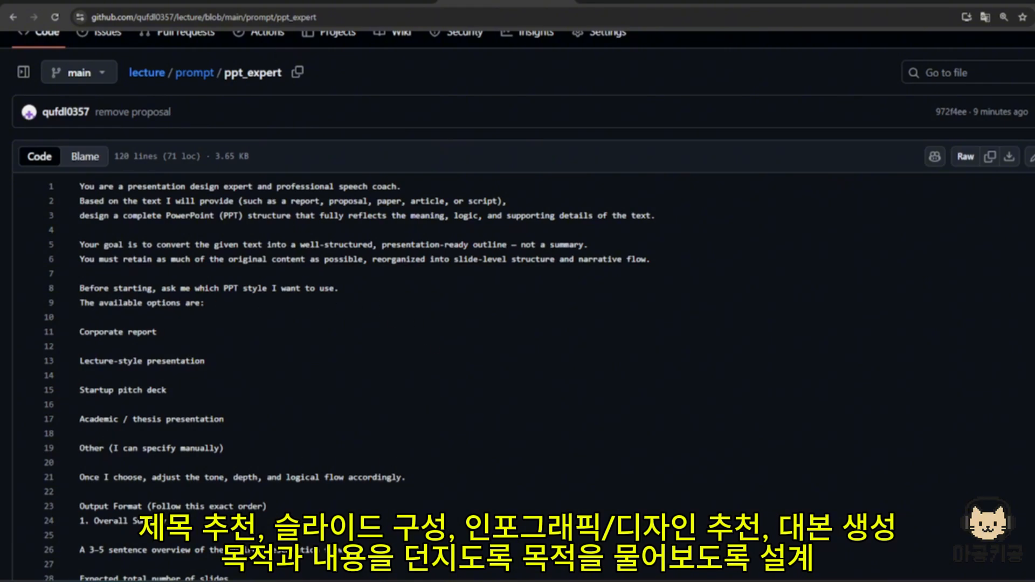
- Switch to ChatGPT, collapse its sidebar and try to paste the prompt into the message box
key(ctrl+shift+Tab)
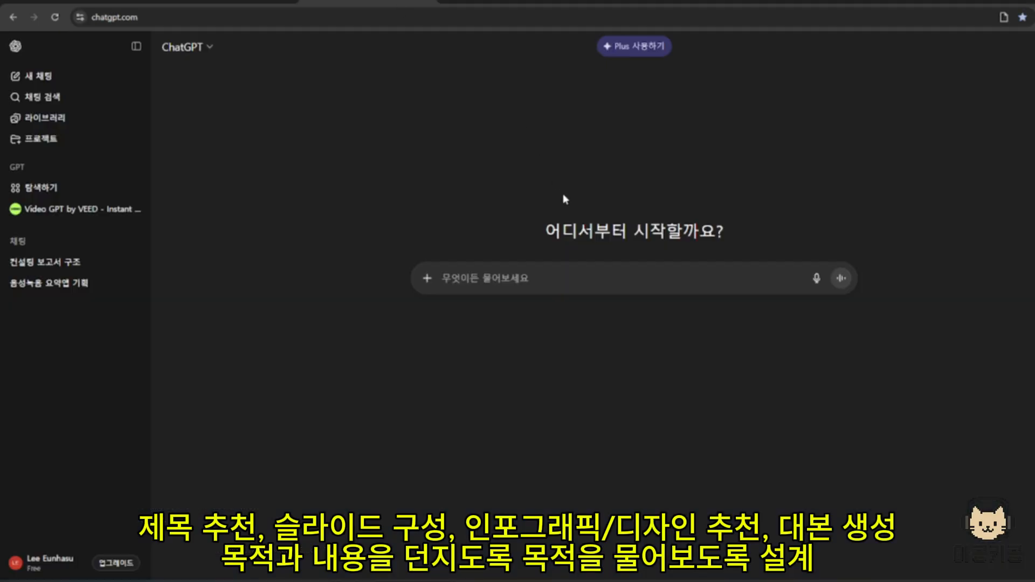
key(ctrl+shift+s)
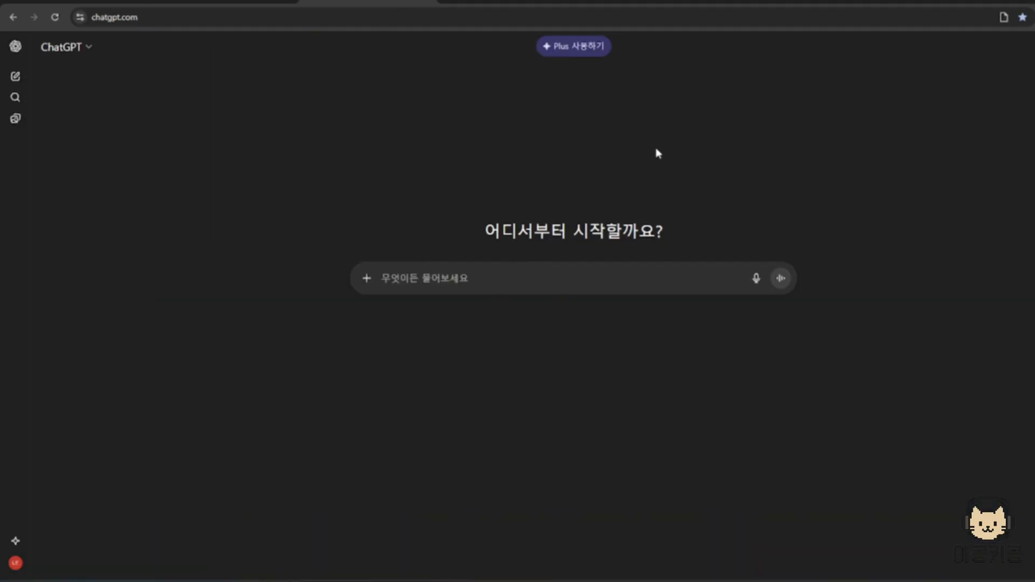
key(ctrl+v)
- Copy the whole ppt_expert prompt from GitHub and send it as a message in ChatGPT
key(ctrl+Tab)
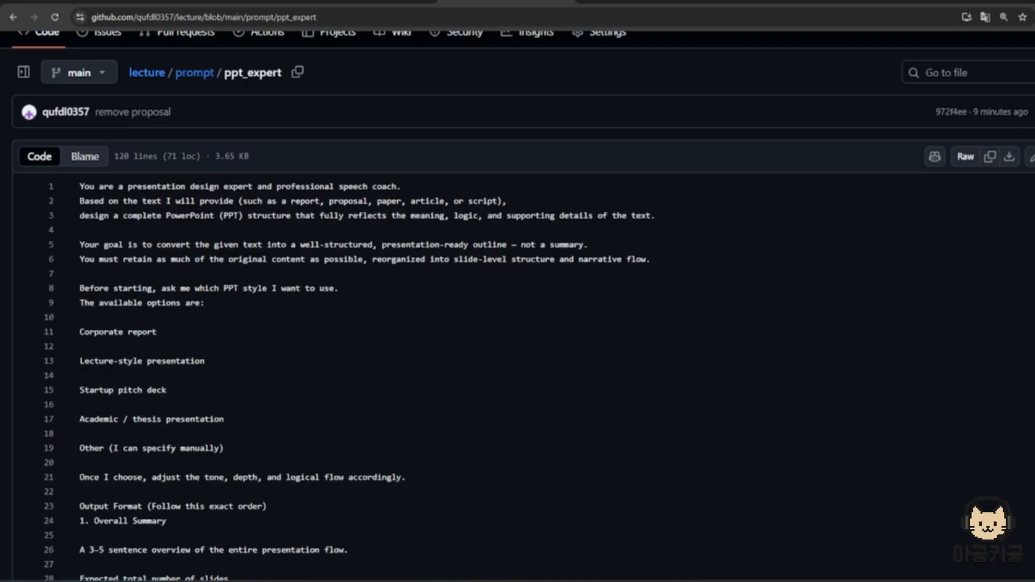
key(ctrl+a)
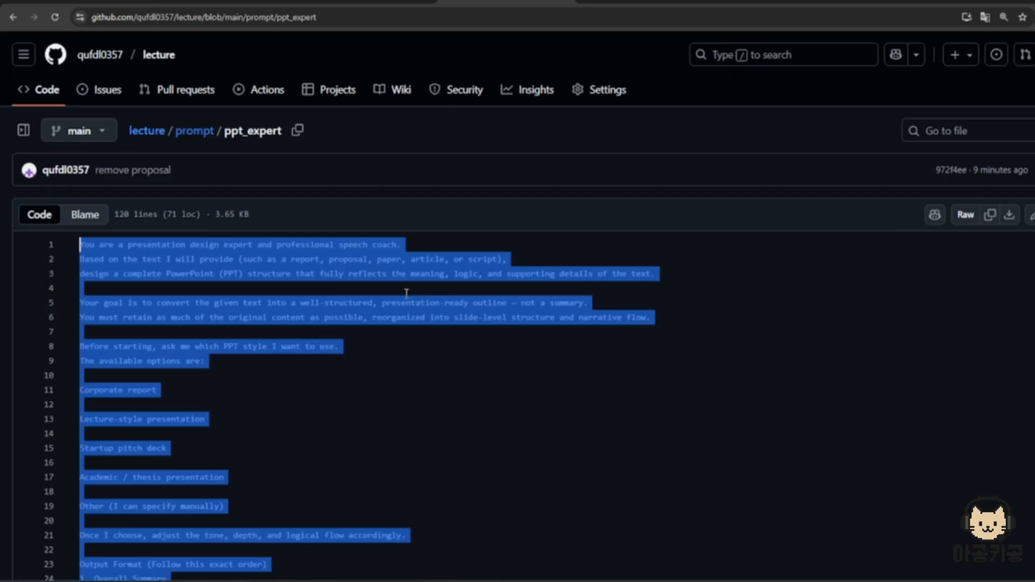
click(406, 293)
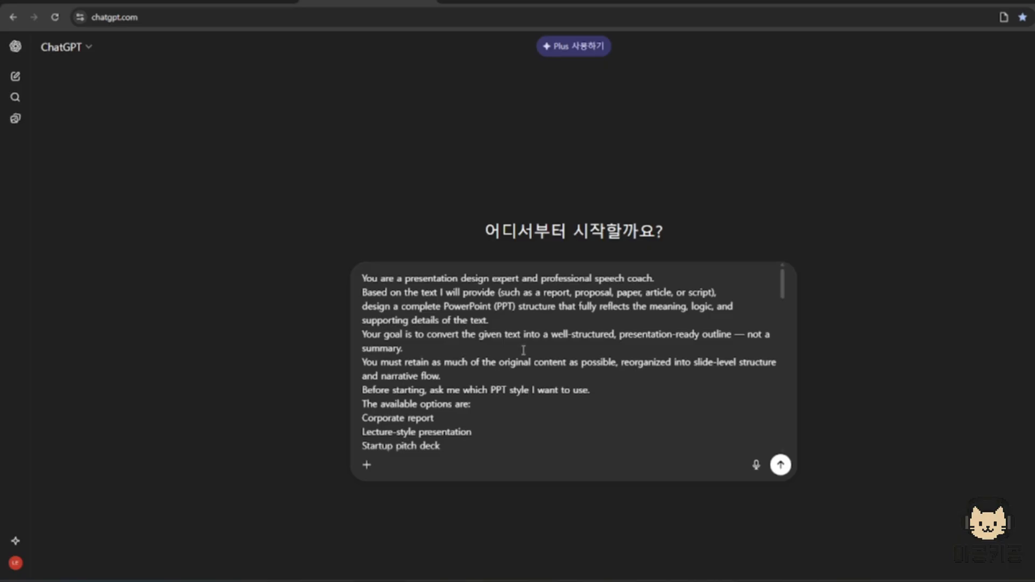
click(781, 464)
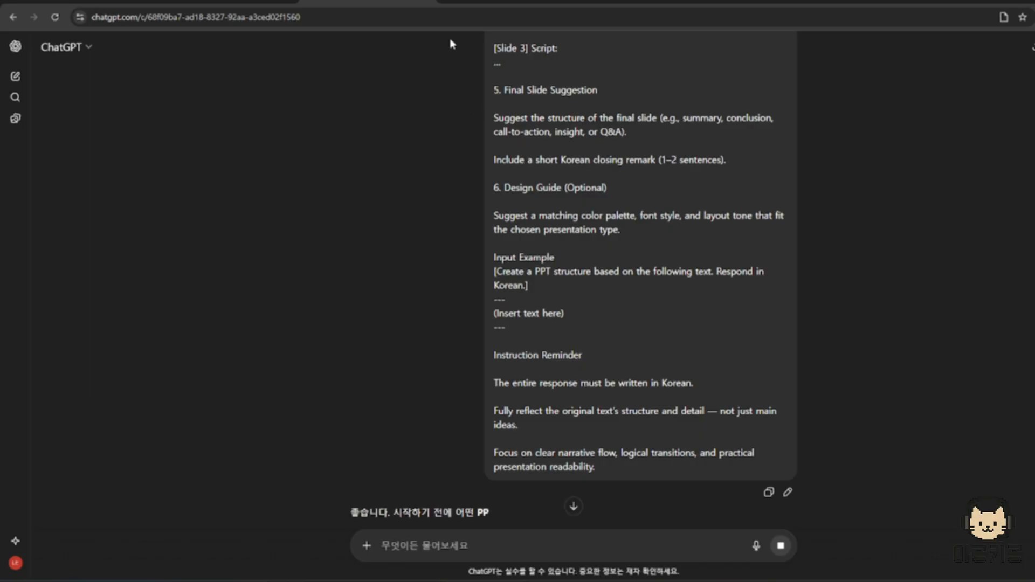
- Switch to Claude, send the same prompt in a new chat and check its line requiring the entire response in Korean
click(231, 2)
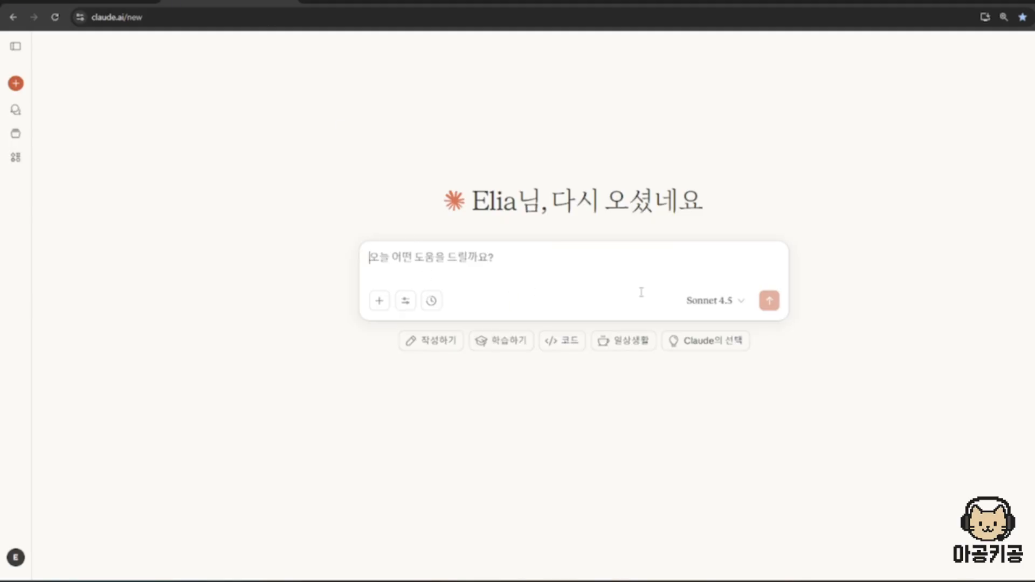
key(ctrl+v)
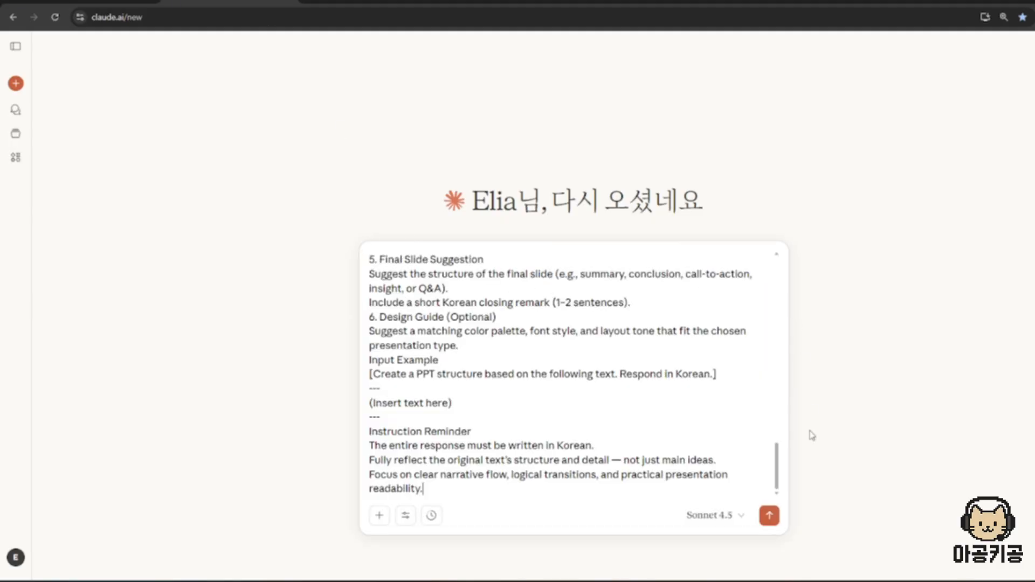
click(770, 520)
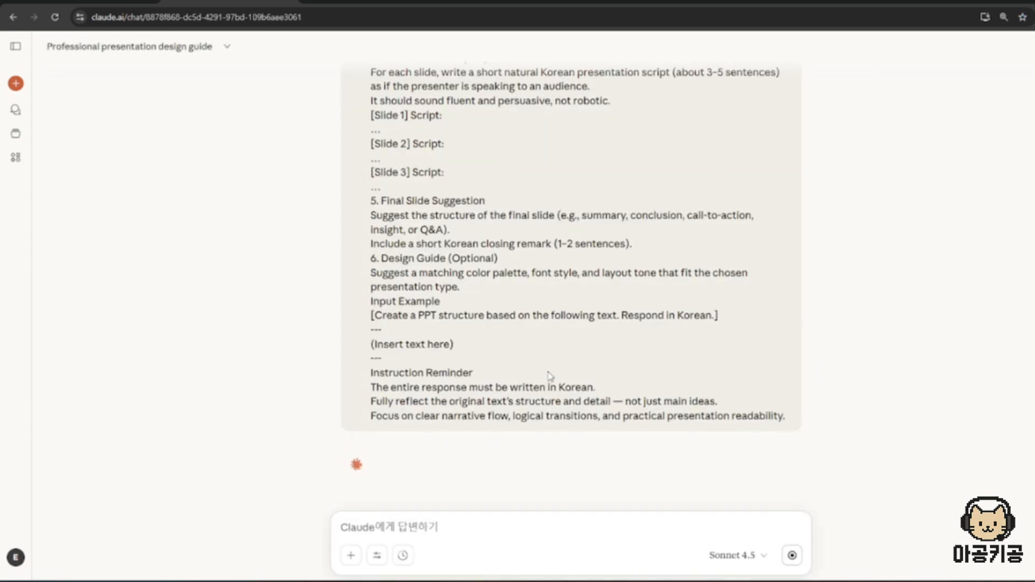
drag(595, 387, 370, 387)
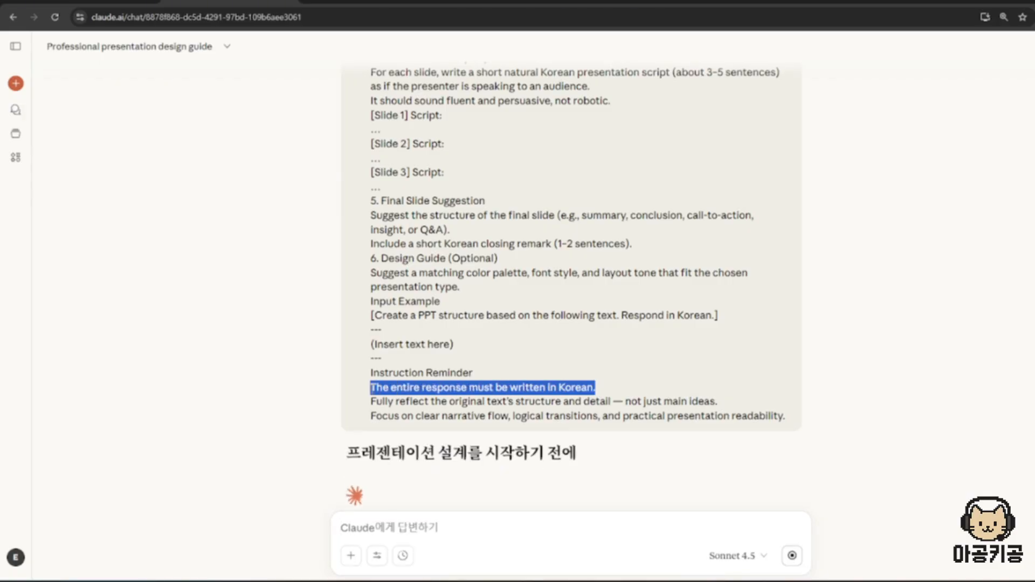
click(667, 291)
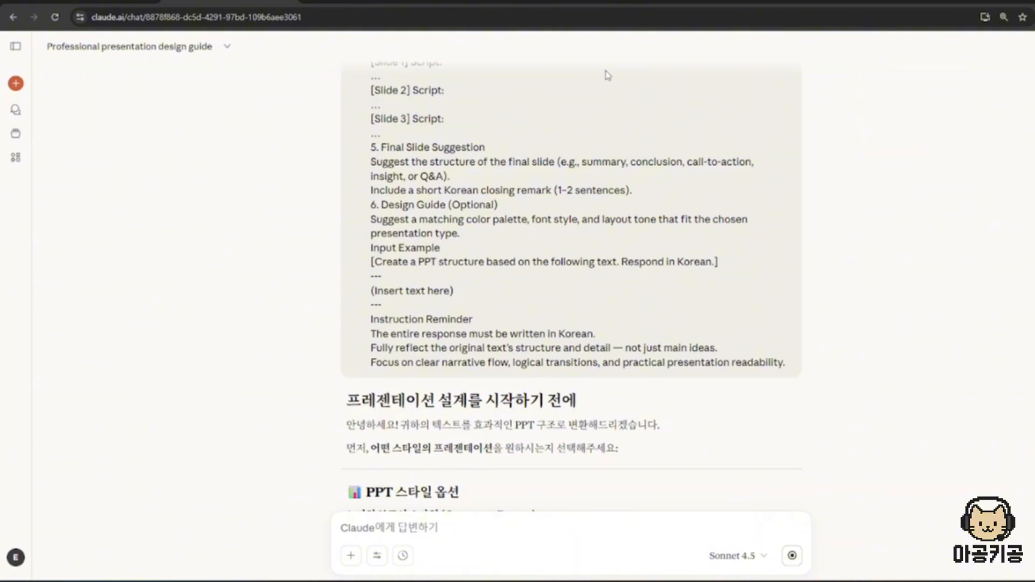
- Compare the PPT style options offered in the ChatGPT reply with those in the Claude reply
click(367, 2)
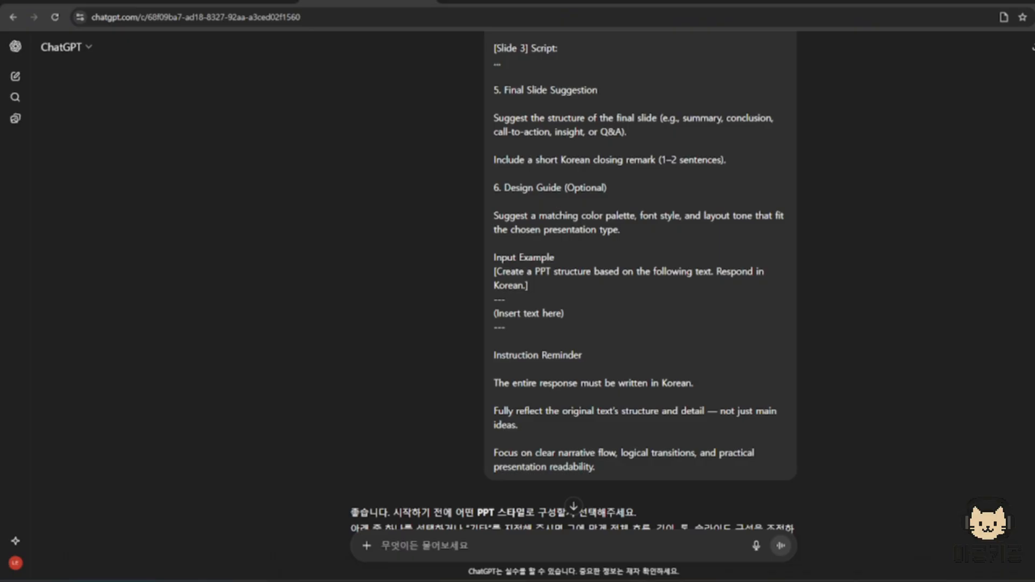
scroll(526, 414, down, 5)
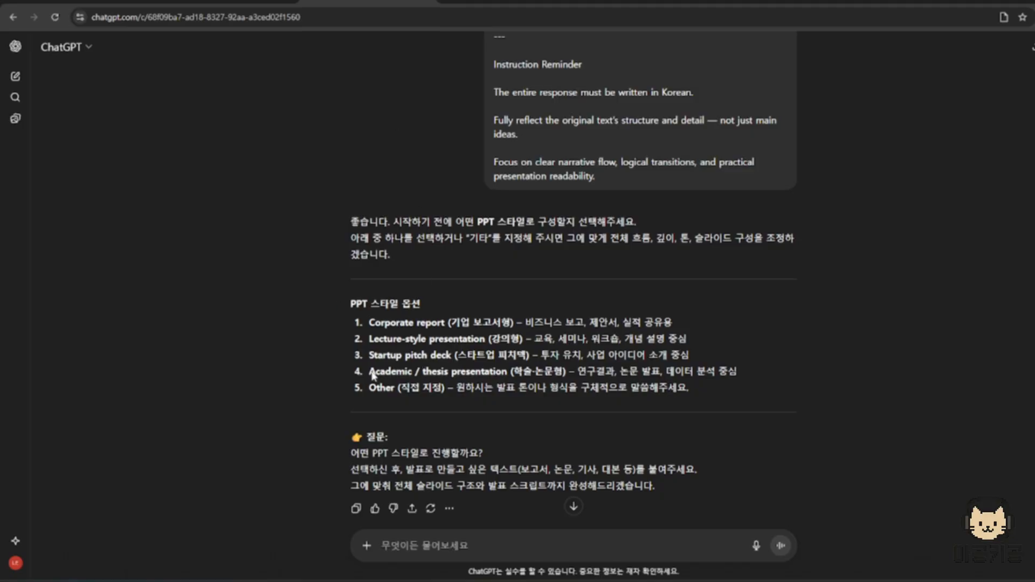
key(ctrl+shift+Tab)
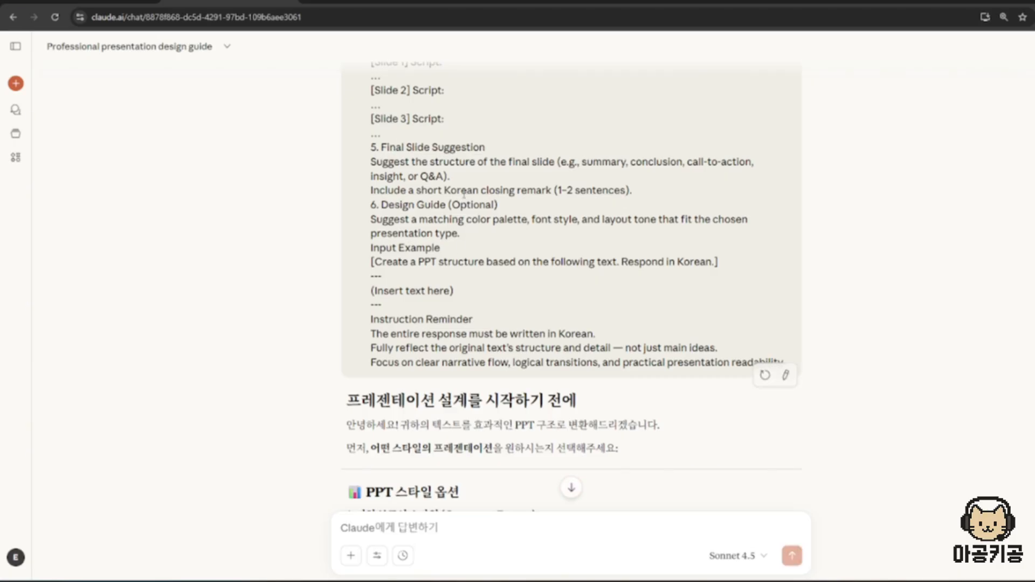
scroll(413, 160, down, 6)
scroll(591, 177, down, 1)
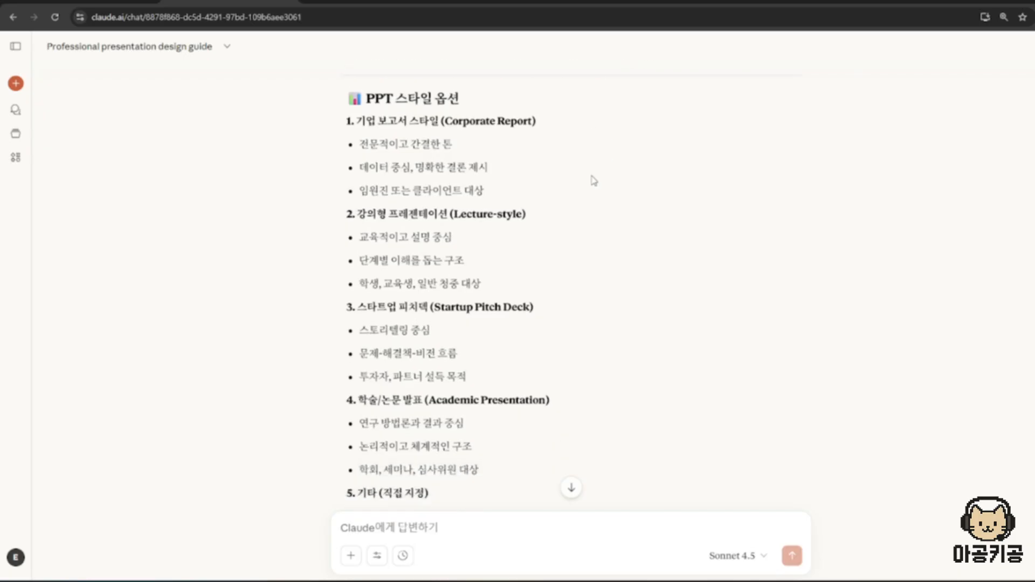
scroll(588, 245, down, 3)
scroll(598, 228, up, 3)
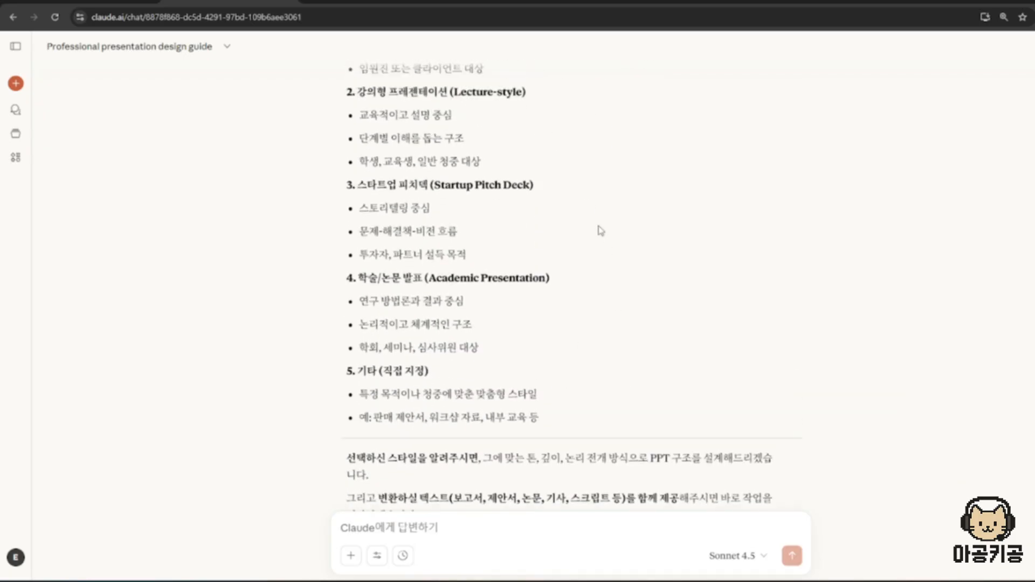
- Read the rest of Claude's style question and write the reply "lecture style로 부탁해" in its message box
scroll(528, 166, down, 2)
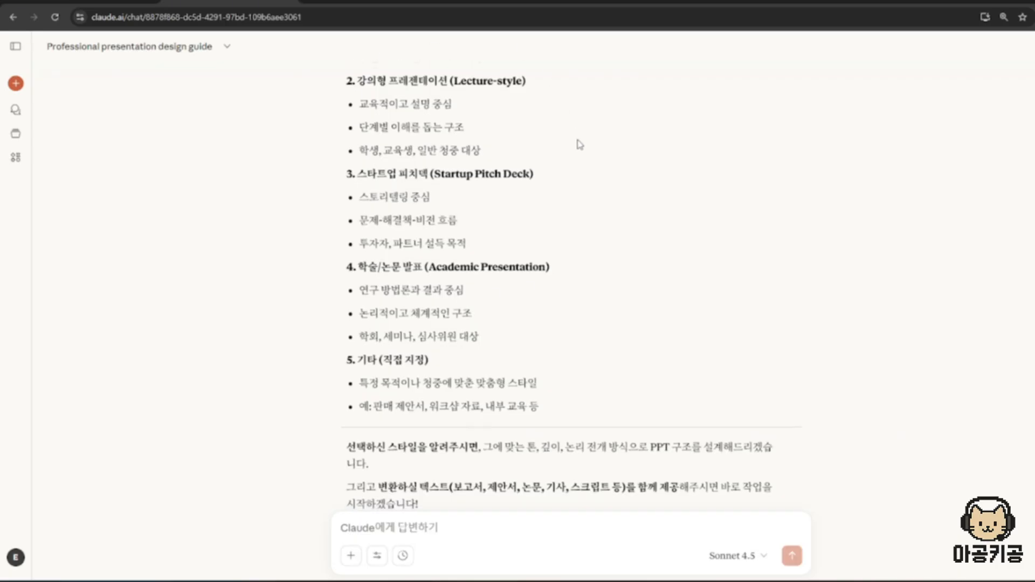
scroll(530, 235, down, 2)
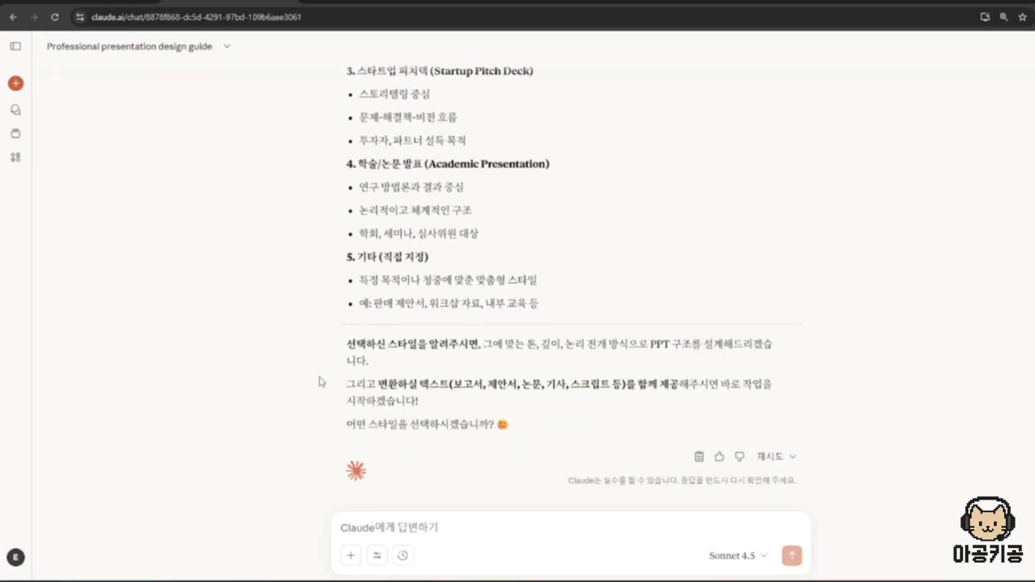
click(528, 538)
text(ㄷ)
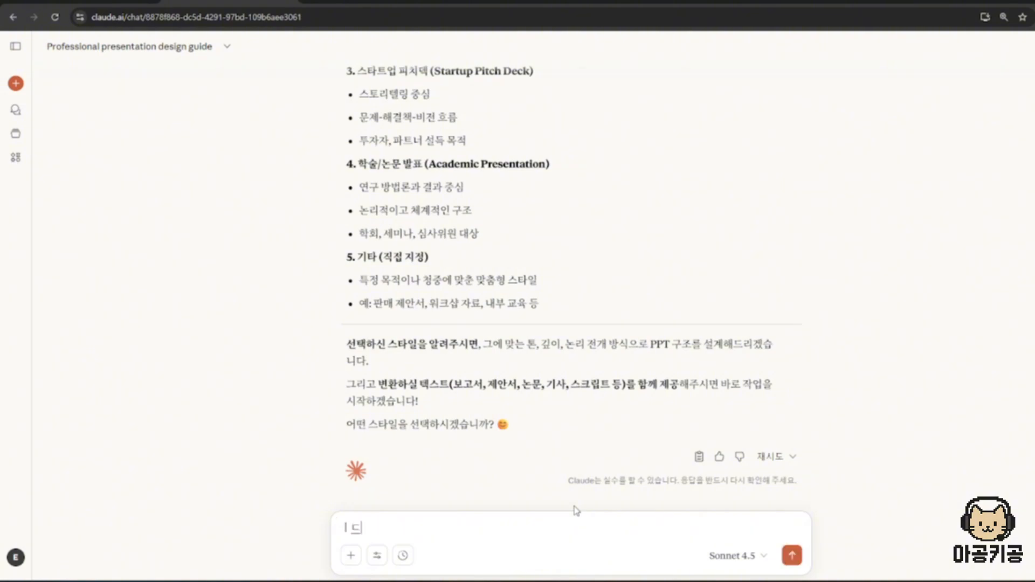
text(lecture sy)
key(BackSpace)
text(tle)
text(tyle로 부탁해)
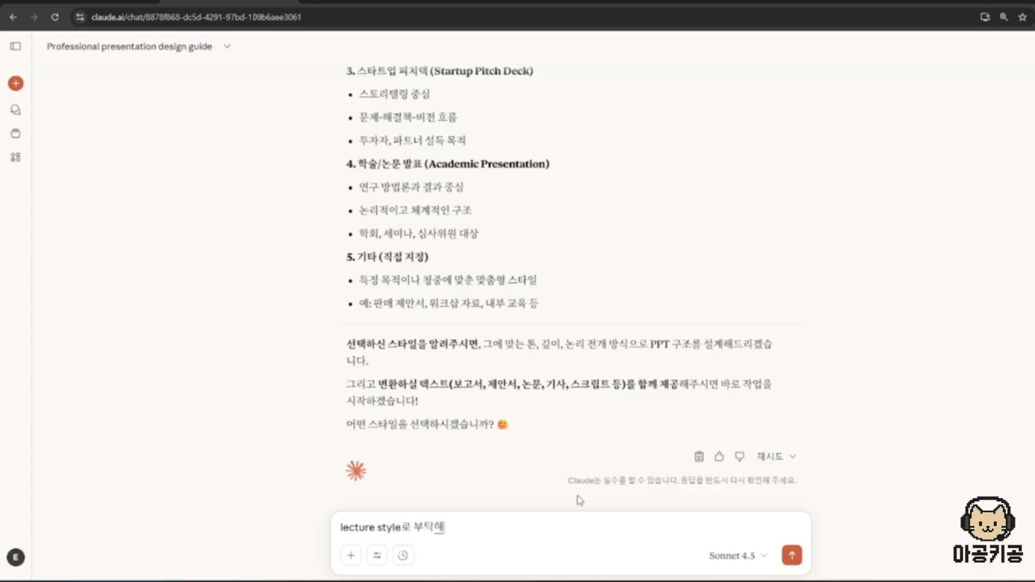
key(shift+Return)
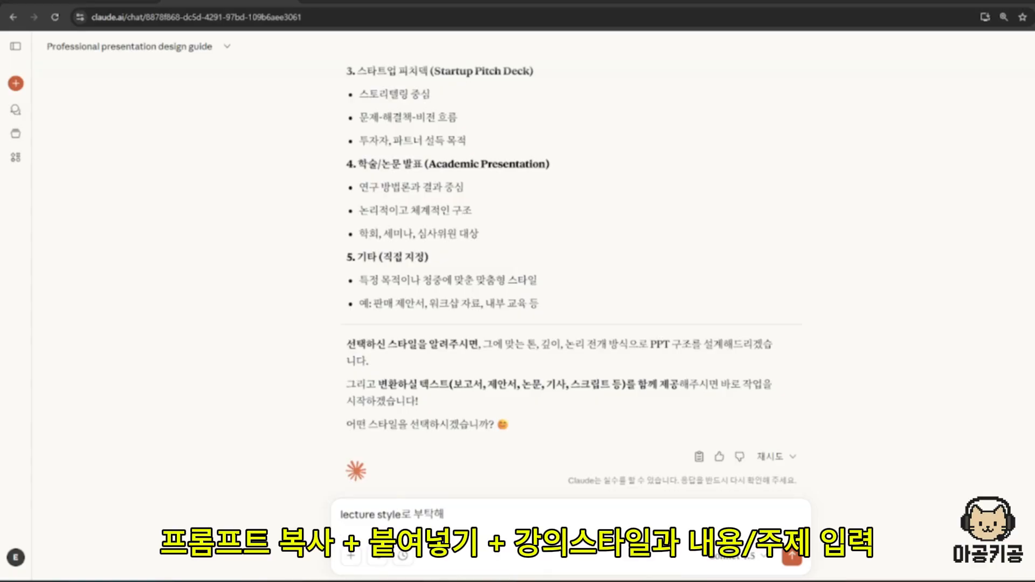
- Attach GPT-Killer-강의안.txt to the lecture-style requests in both Claude and ChatGPT and send them
drag(765, 327, 528, 501)
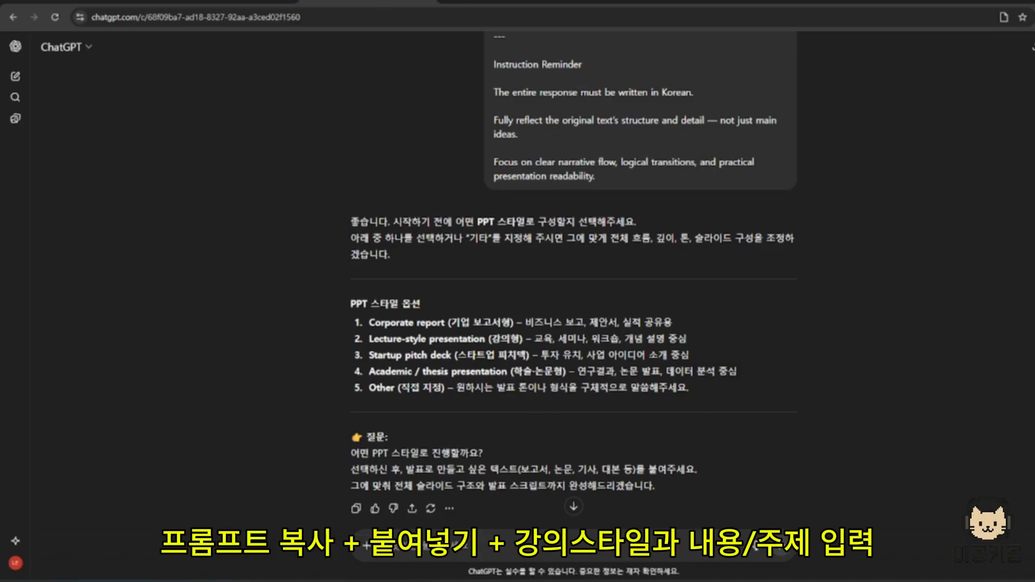
drag(729, 476, 573, 512)
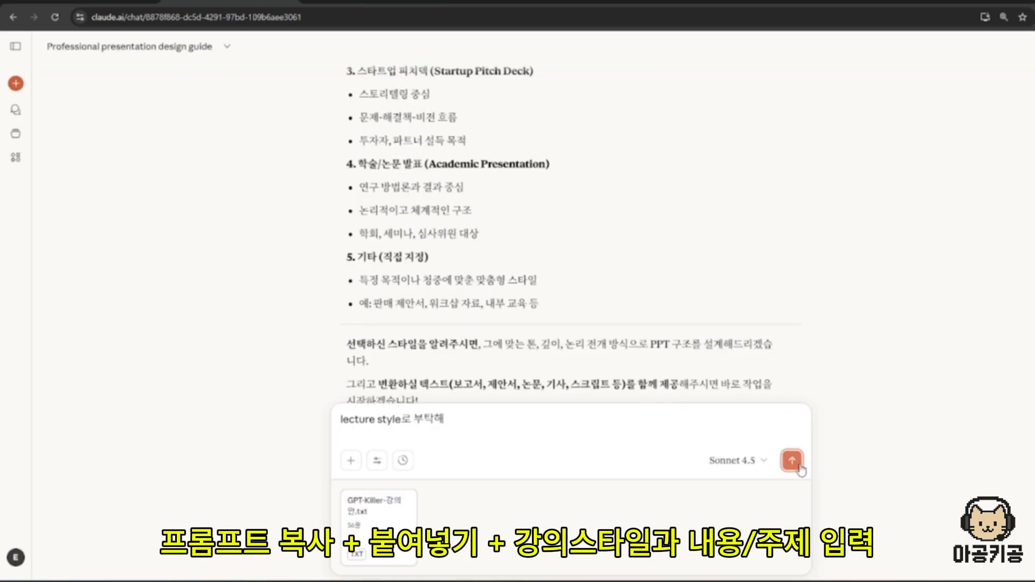
click(798, 468)
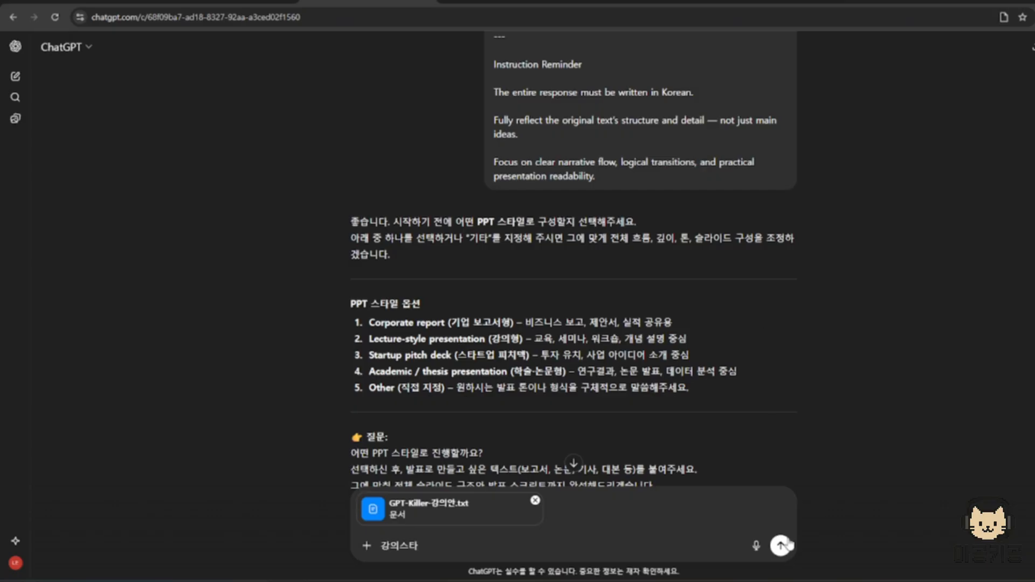
click(780, 545)
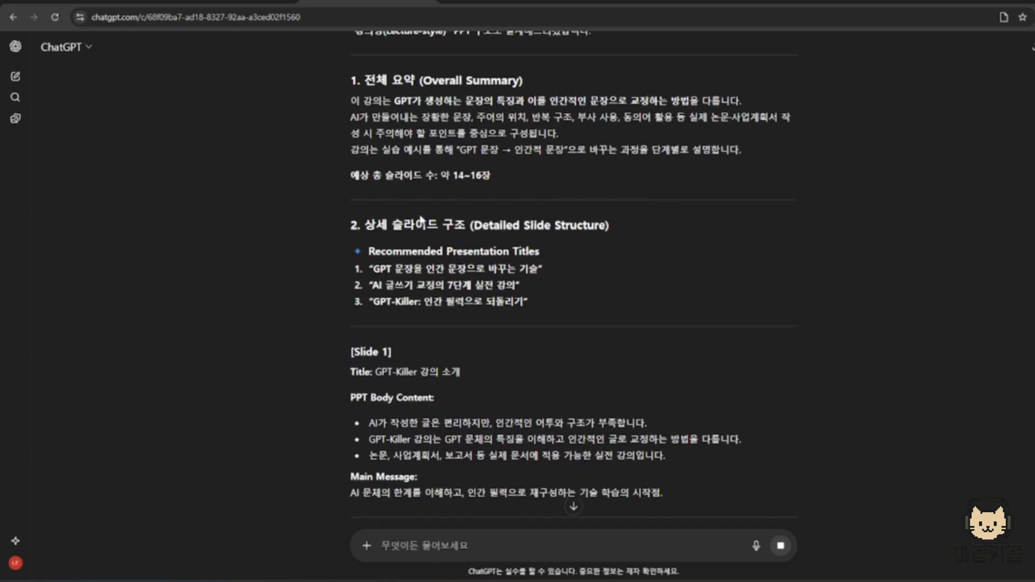
- Compare the level of detail in the slide-by-slide content of the Claude and ChatGPT replies
click(250, 1)
scroll(601, 244, up, 3)
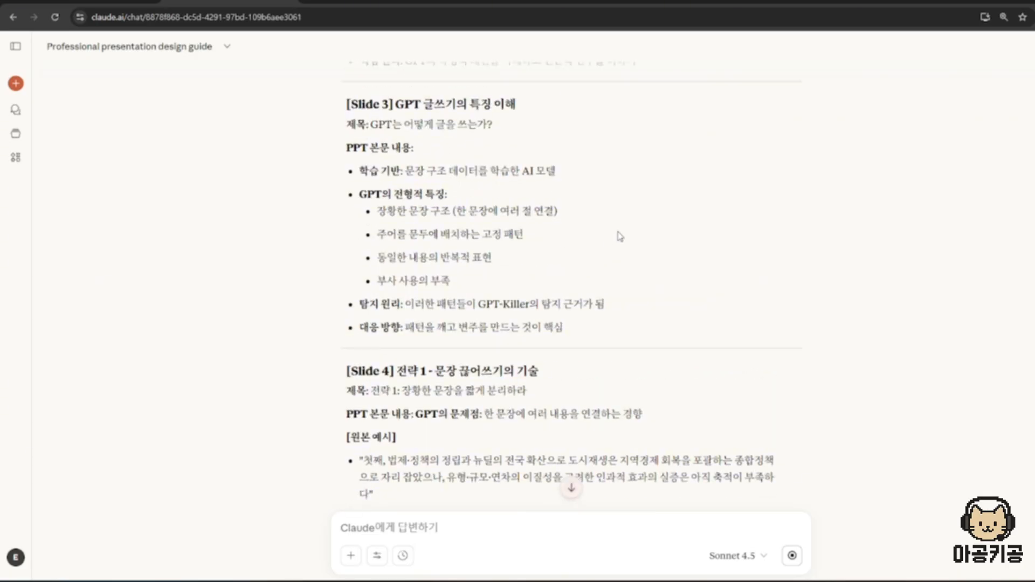
scroll(619, 236, up, 10)
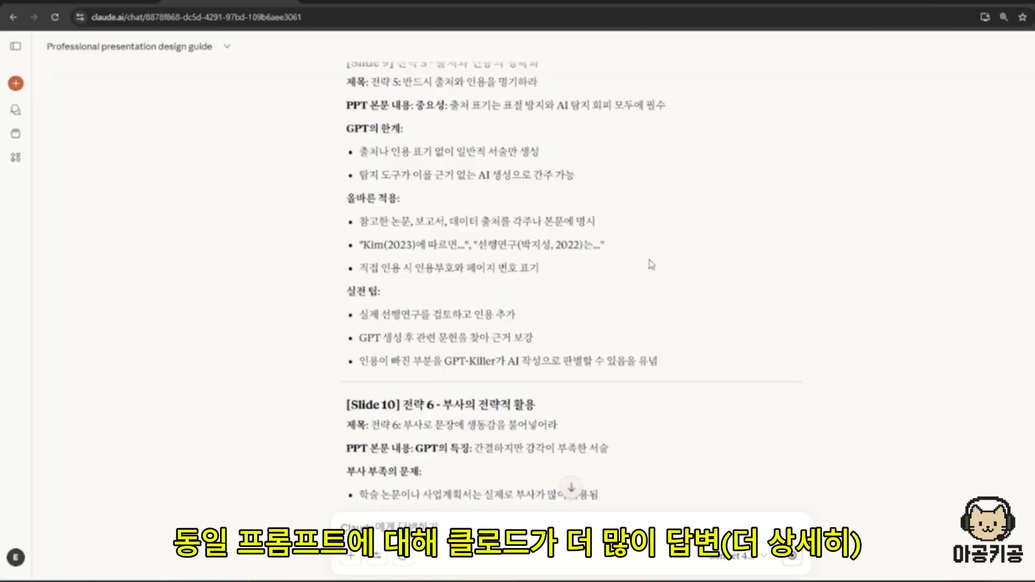
scroll(593, 396, down, 3)
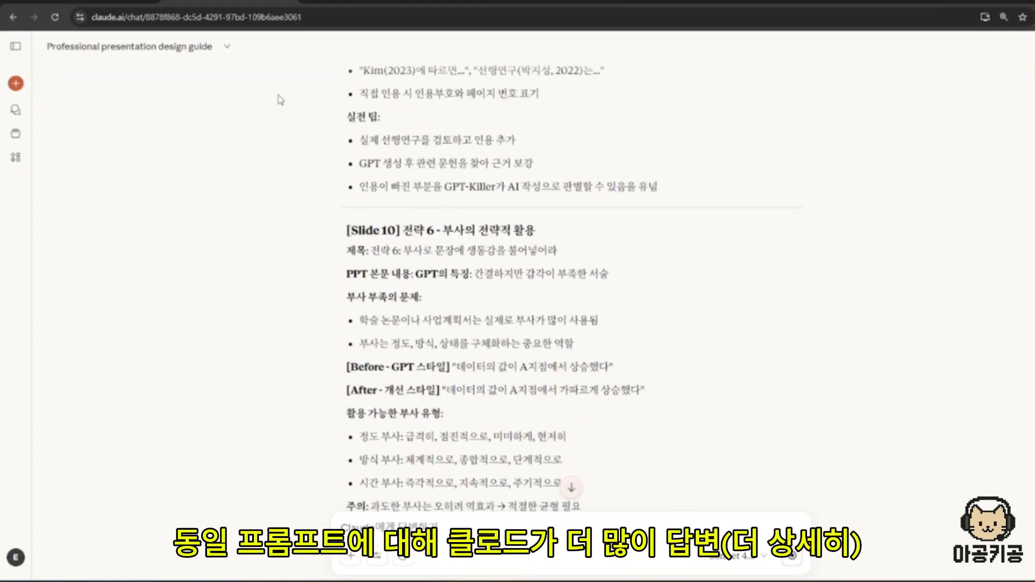
scroll(608, 250, down, 2)
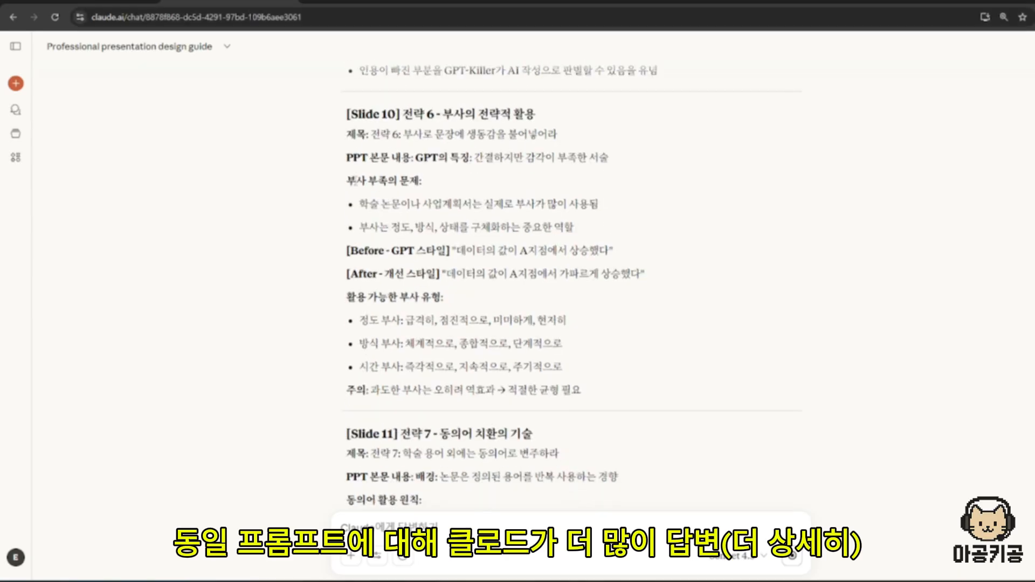
scroll(667, 317, down, 4)
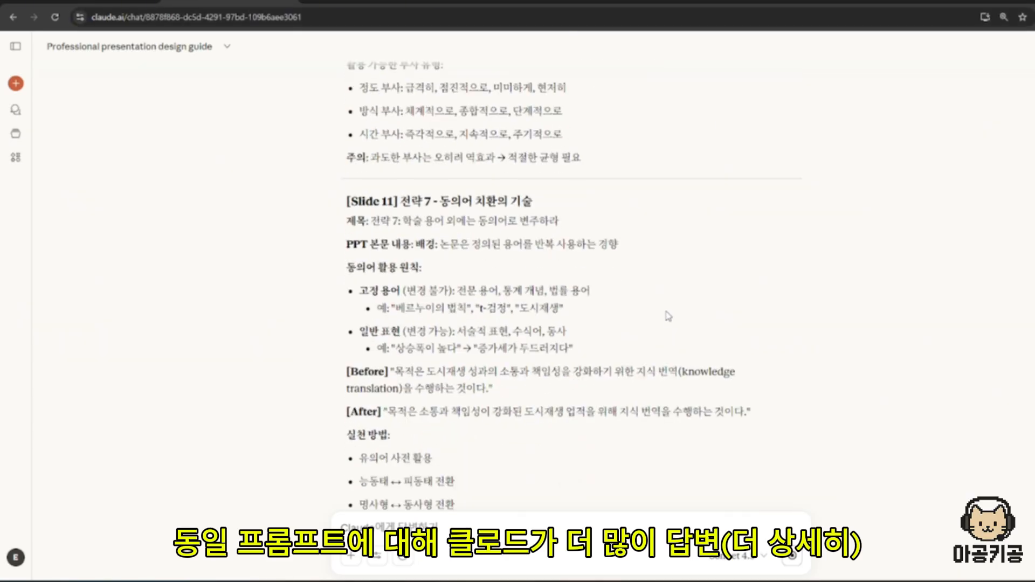
scroll(496, 255, down, 3)
scroll(496, 255, up, 15)
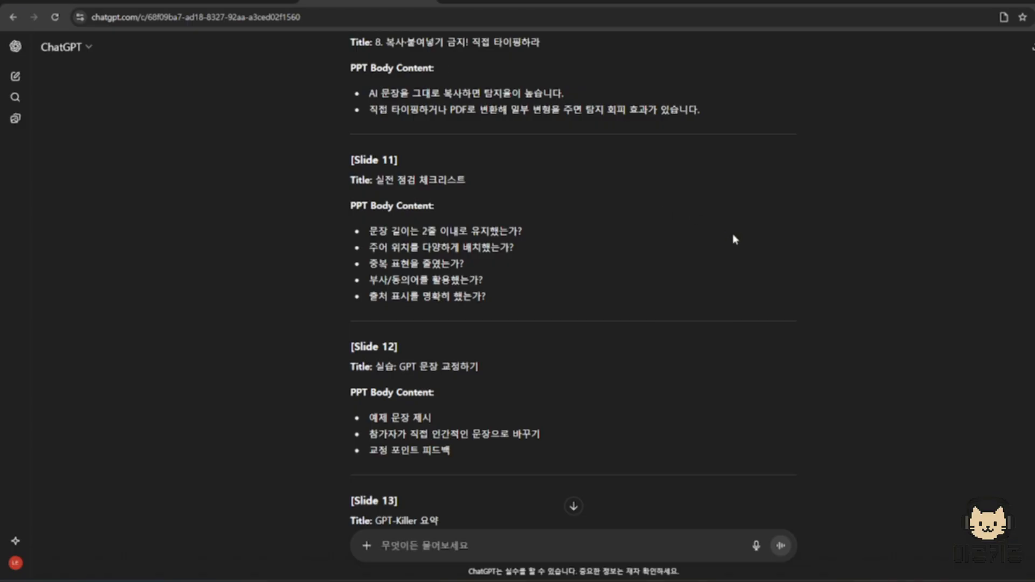
scroll(738, 242, up, 8)
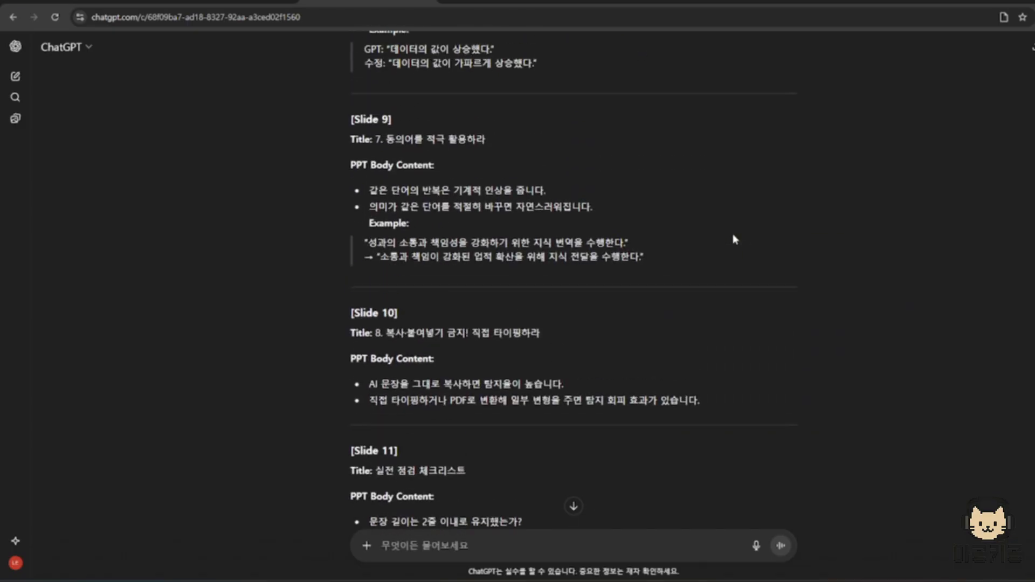
scroll(739, 241, up, 4)
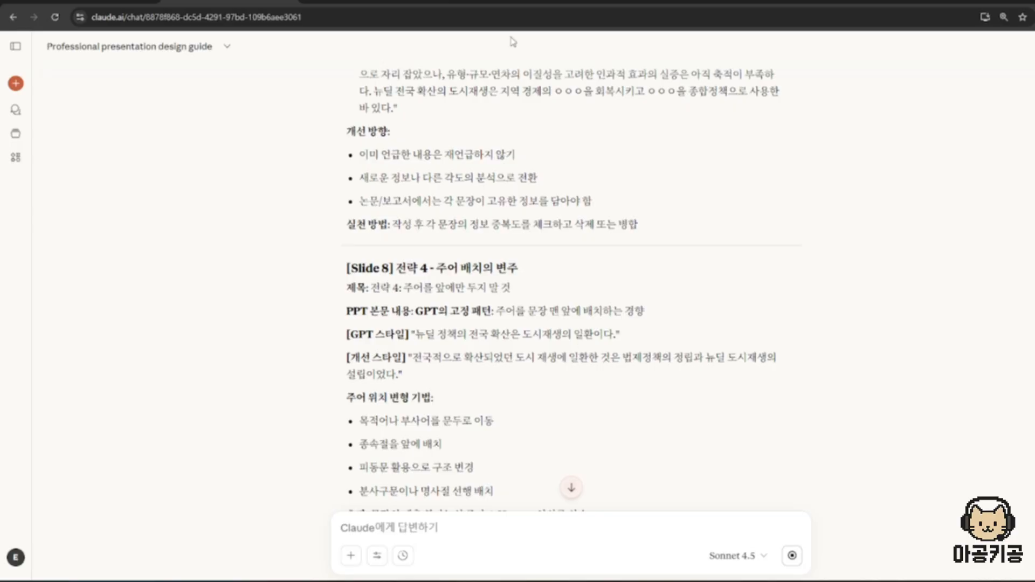
scroll(571, 286, up, 4)
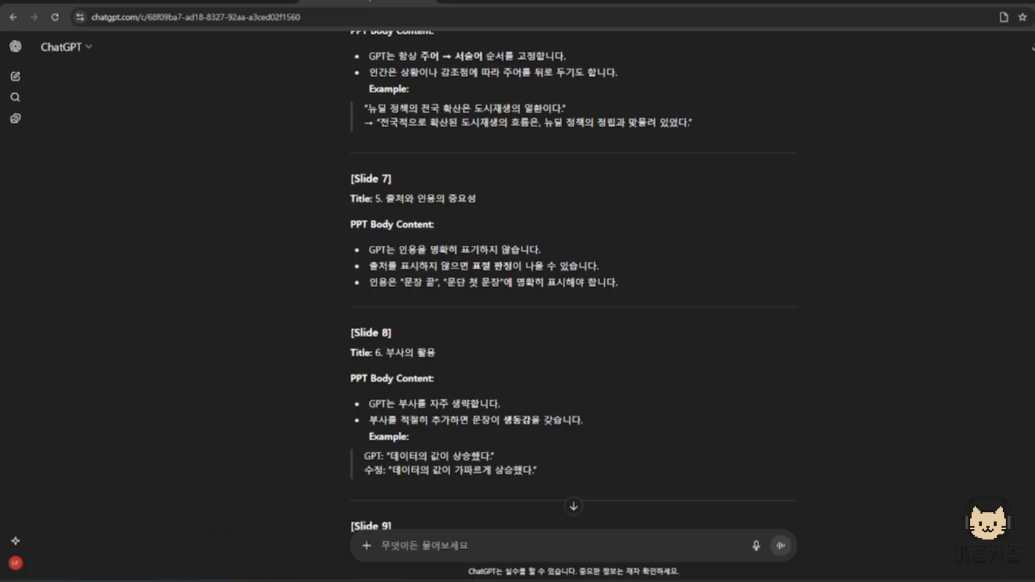
- Review the ChatGPT reply's infographic suggestions, presentation scripts, final slide suggestion and design guide
scroll(639, 205, down, 10)
scroll(641, 210, down, 15)
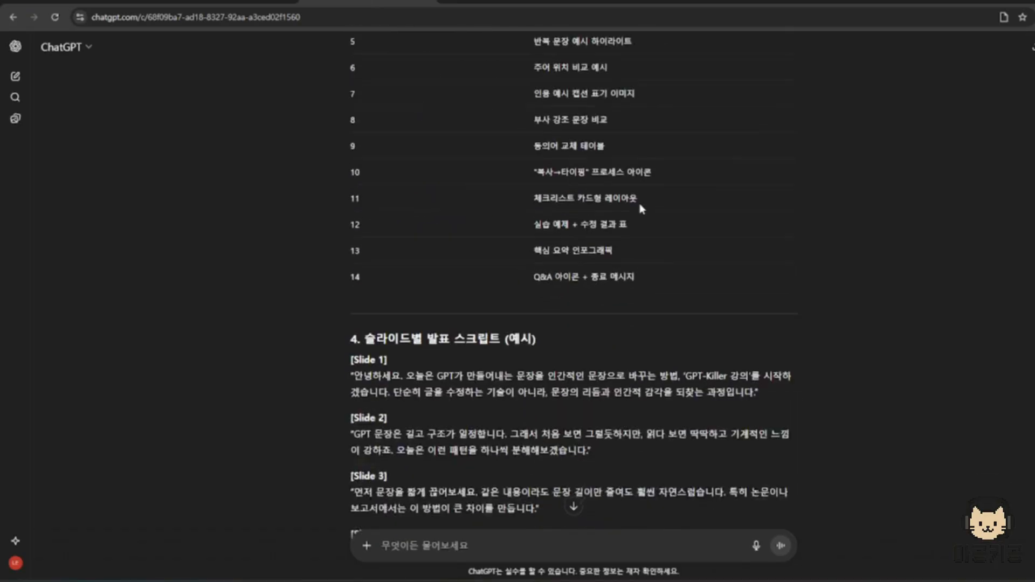
scroll(641, 209, down, 4)
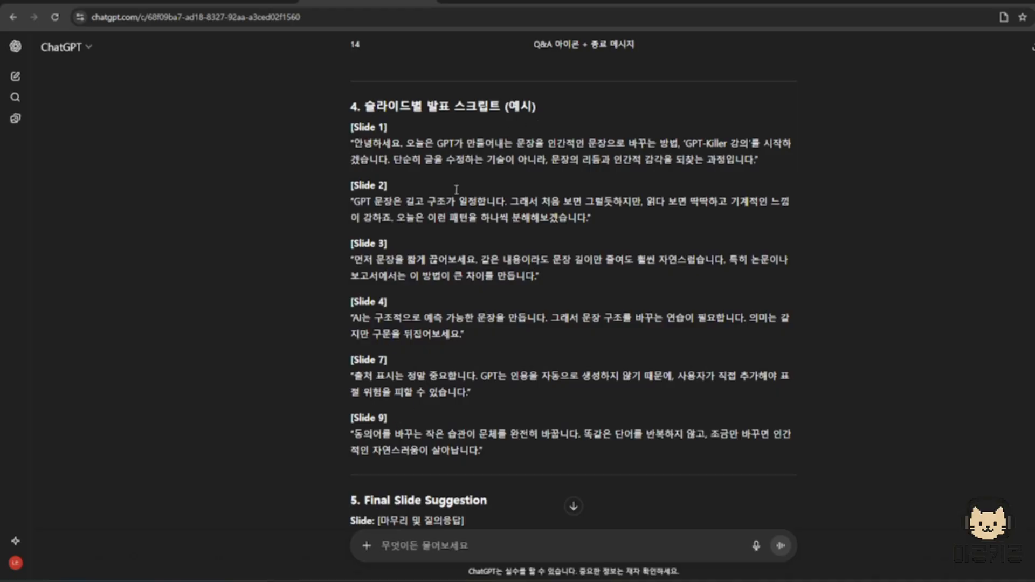
scroll(509, 249, down, 5)
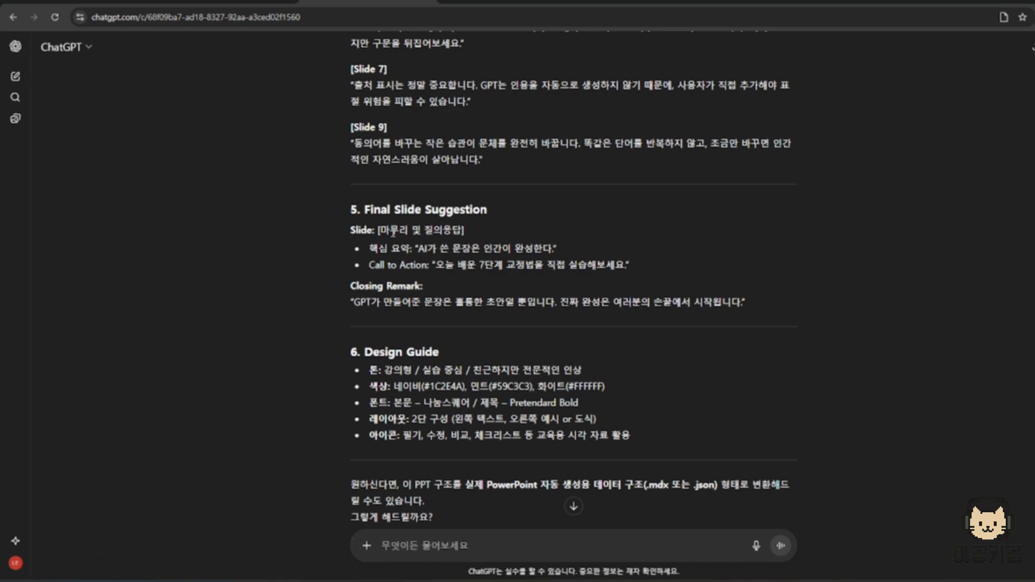
scroll(437, 246, down, 2)
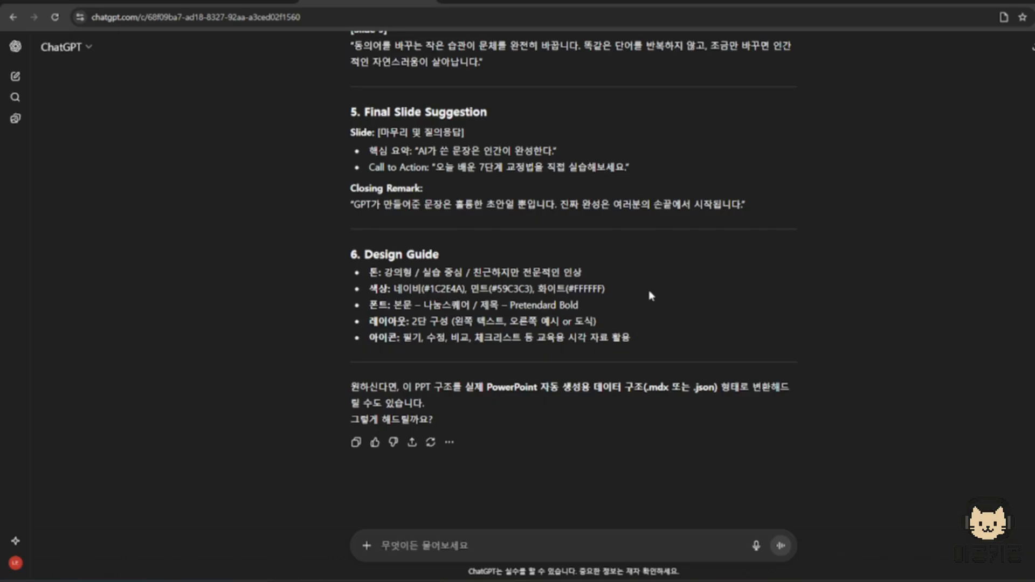
- Select the detailed slide structure in the ChatGPT reply, from Slide 14 back up to the recommended presentation titles
scroll(541, 291, up, 15)
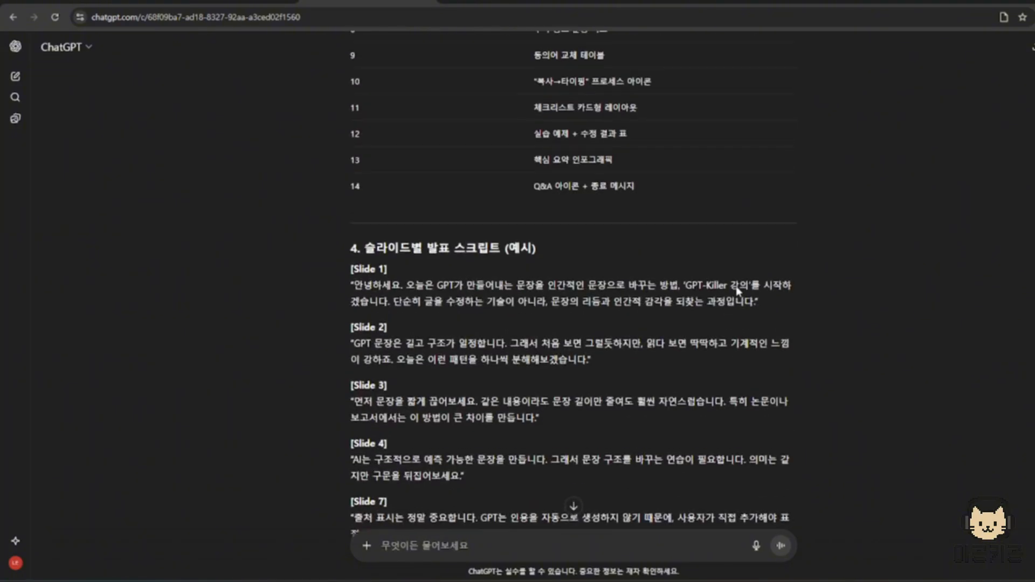
scroll(698, 291, up, 15)
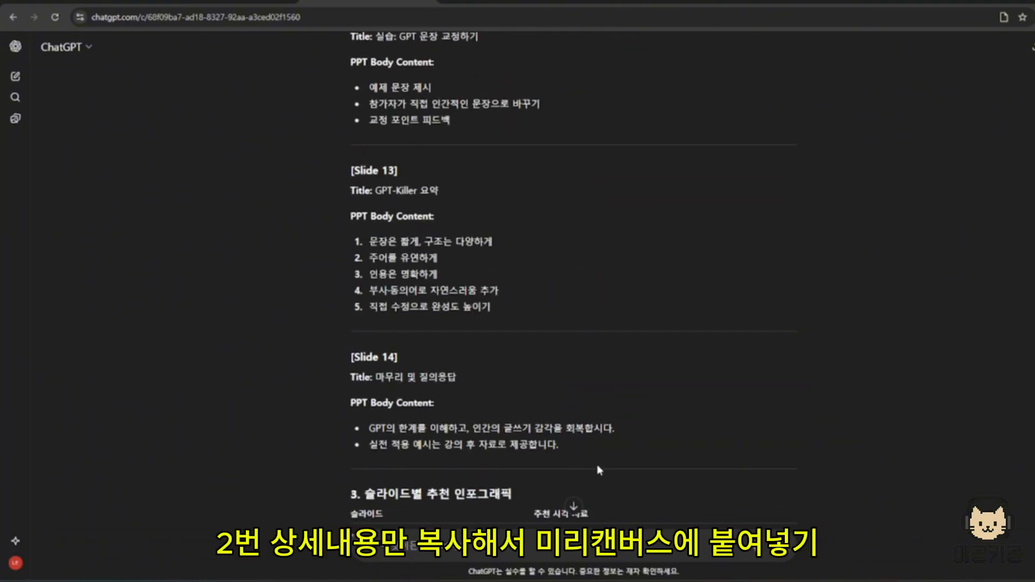
drag(589, 454, 372, 240)
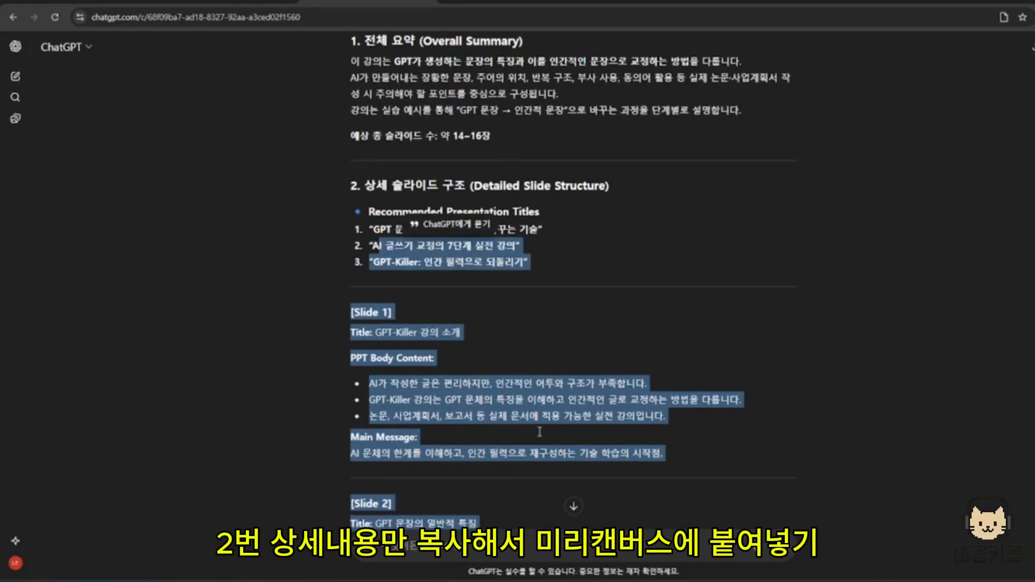
scroll(486, 281, up, 5)
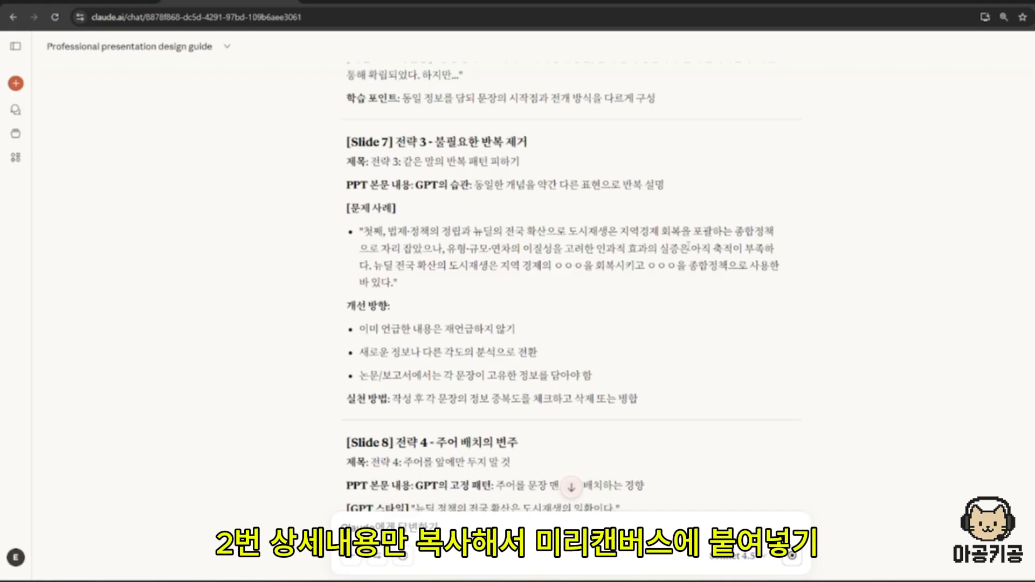
- Select the detailed slide structure in Claude's reply, starting from the Q&A line at the end of section 2
scroll(617, 276, down, 12)
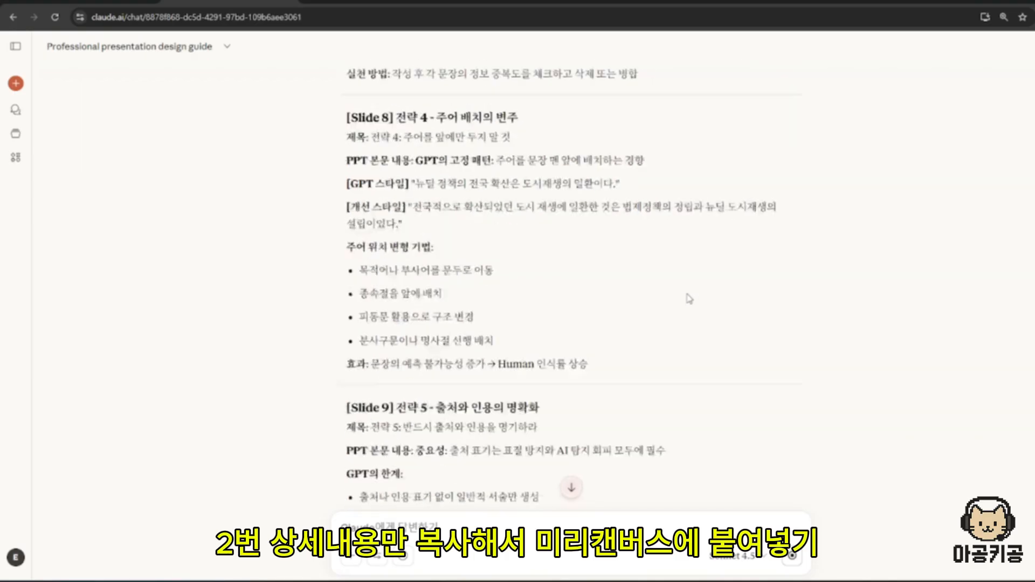
scroll(617, 276, down, 10)
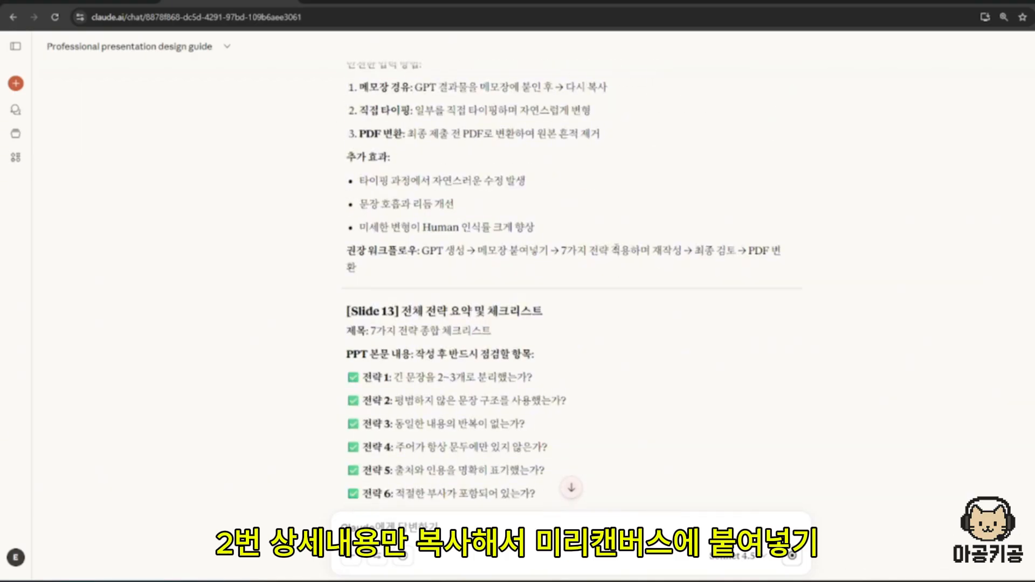
scroll(668, 221, down, 10)
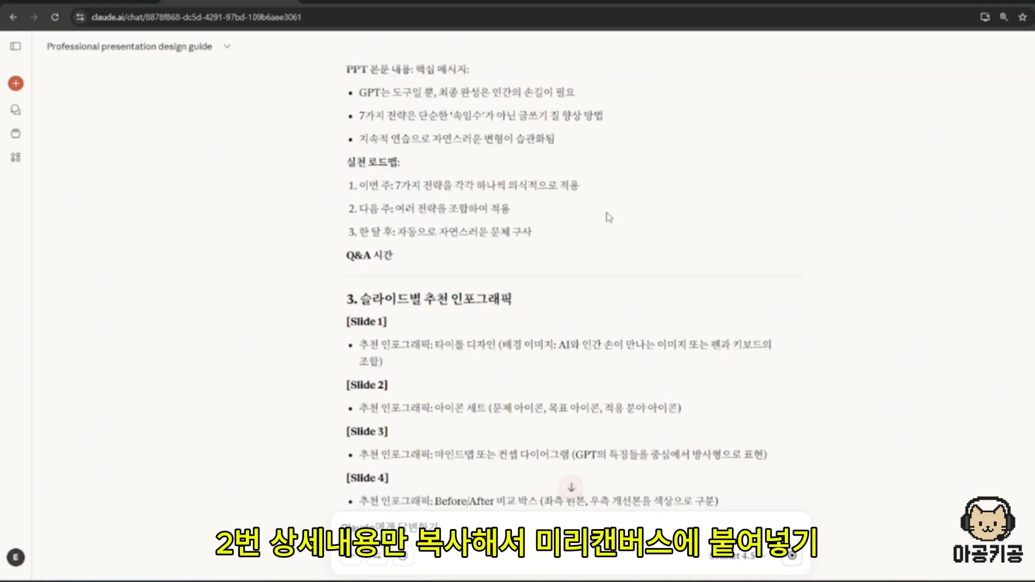
drag(438, 264, 346, 419)
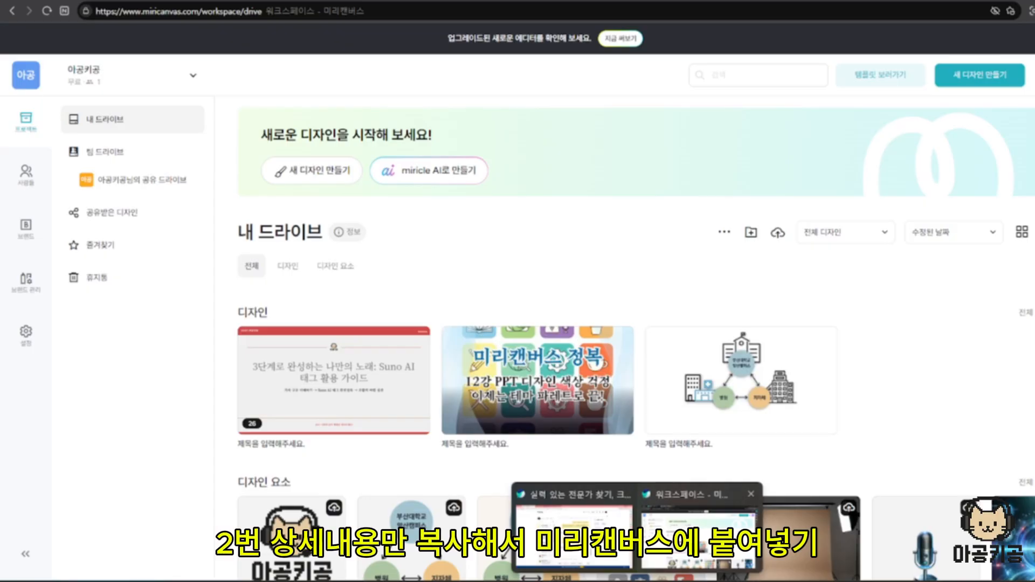
- Switch to the Miricanvas workspace, open miricle AI and start an AI presentation (AI 프레젠테이션)
click(703, 515)
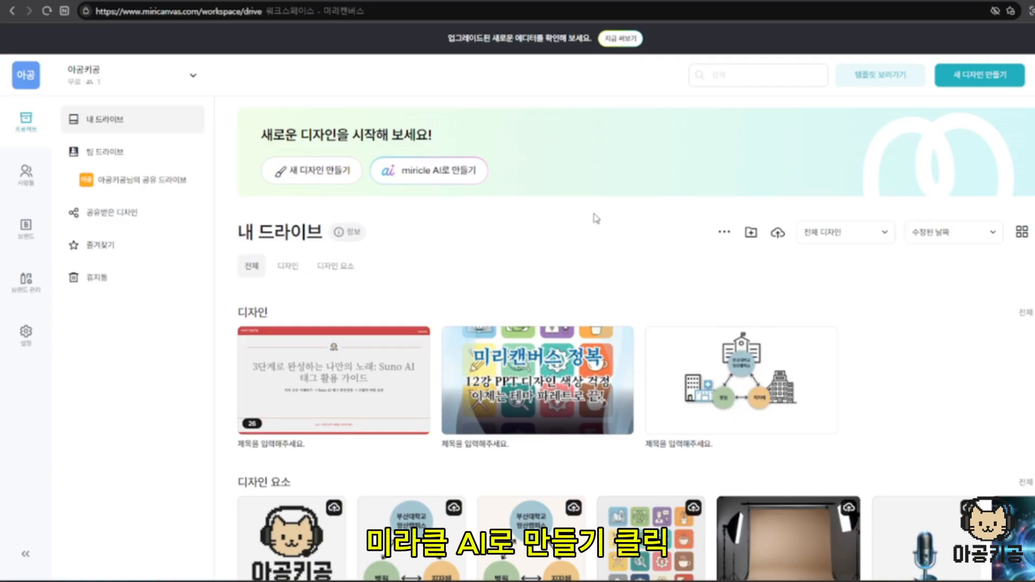
click(429, 170)
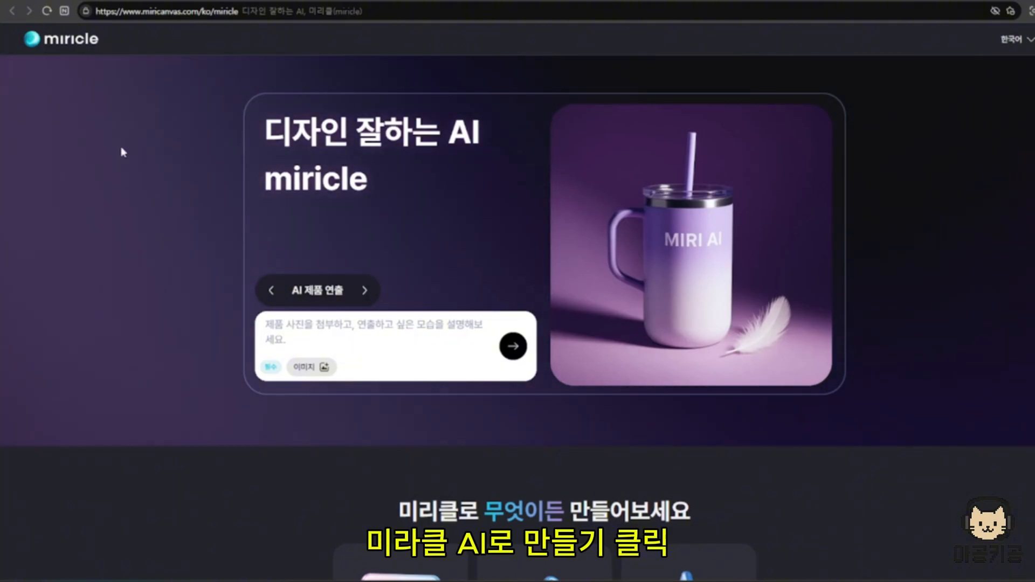
scroll(928, 296, down, 15)
scroll(965, 300, up, 10)
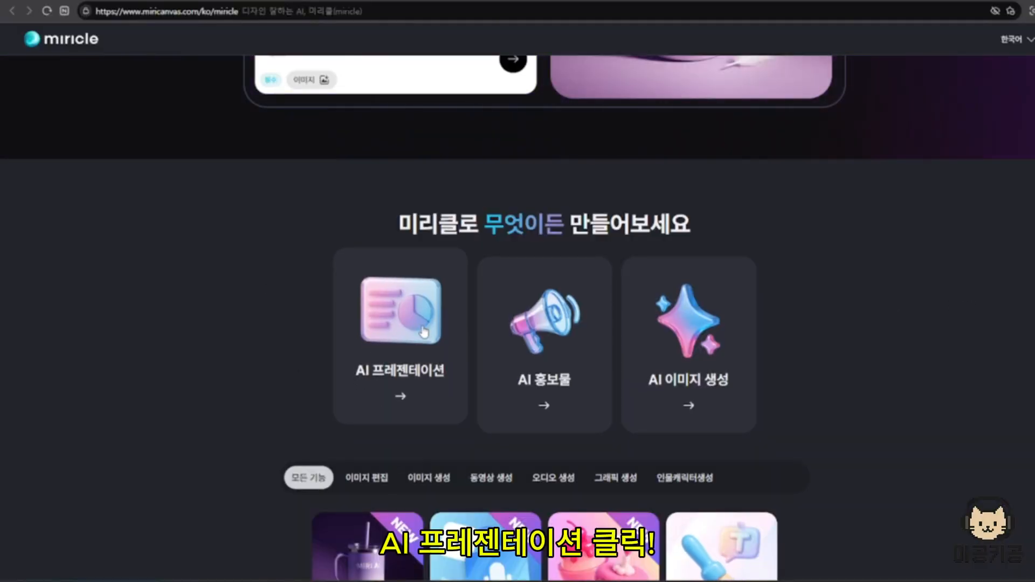
click(405, 380)
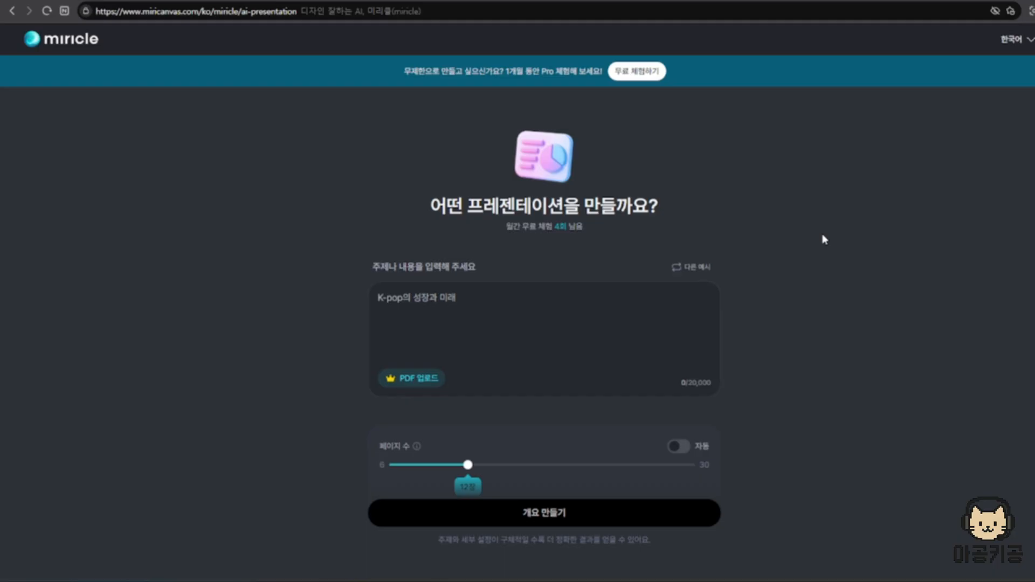
scroll(823, 239, down, 1)
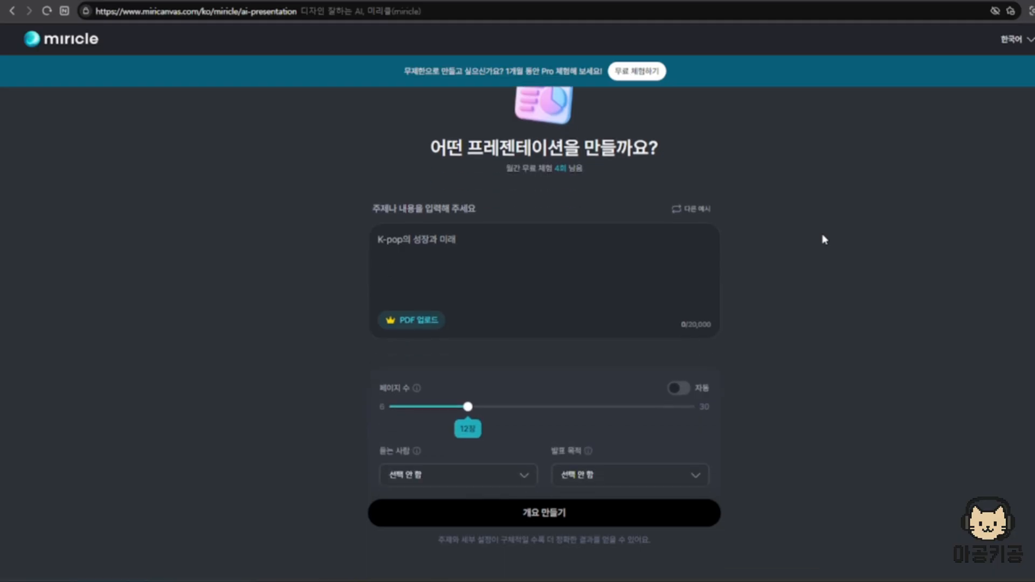
- Paste Claude's copied slide structure into the presentation content field and check the pasted text through Slide 14
click(704, 244)
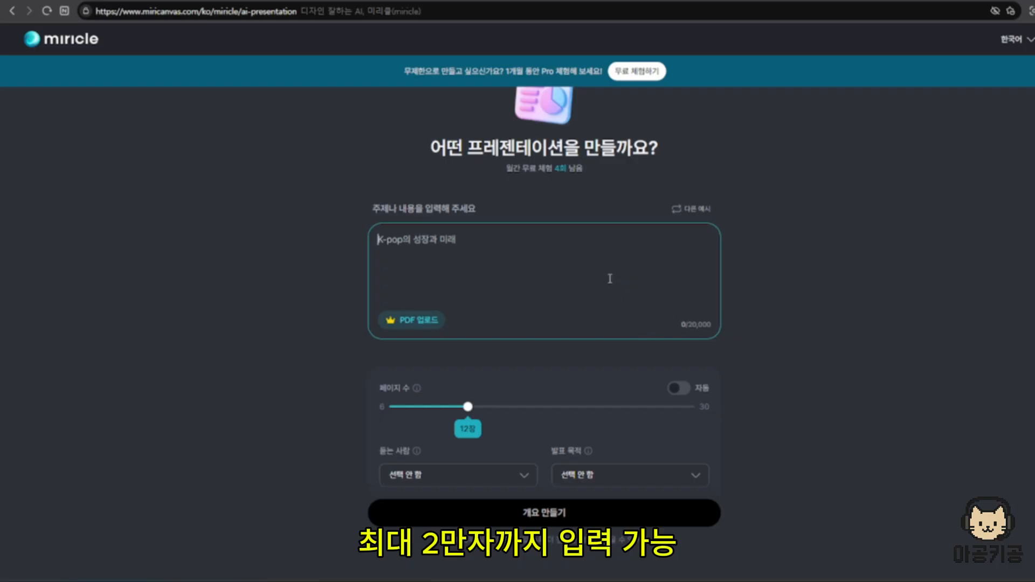
key(ctrl+v)
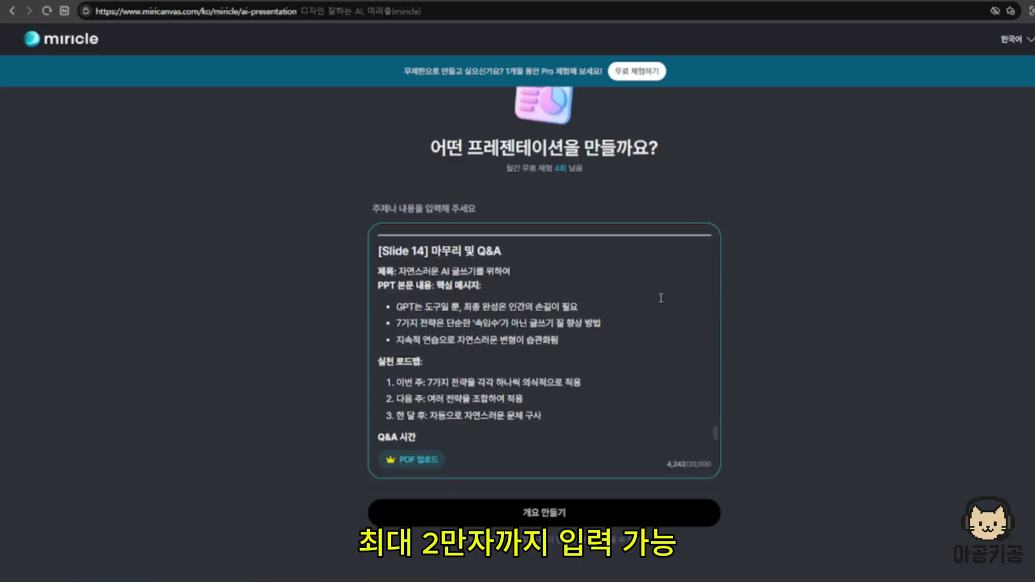
scroll(605, 332, down, 5)
scroll(604, 333, up, 20)
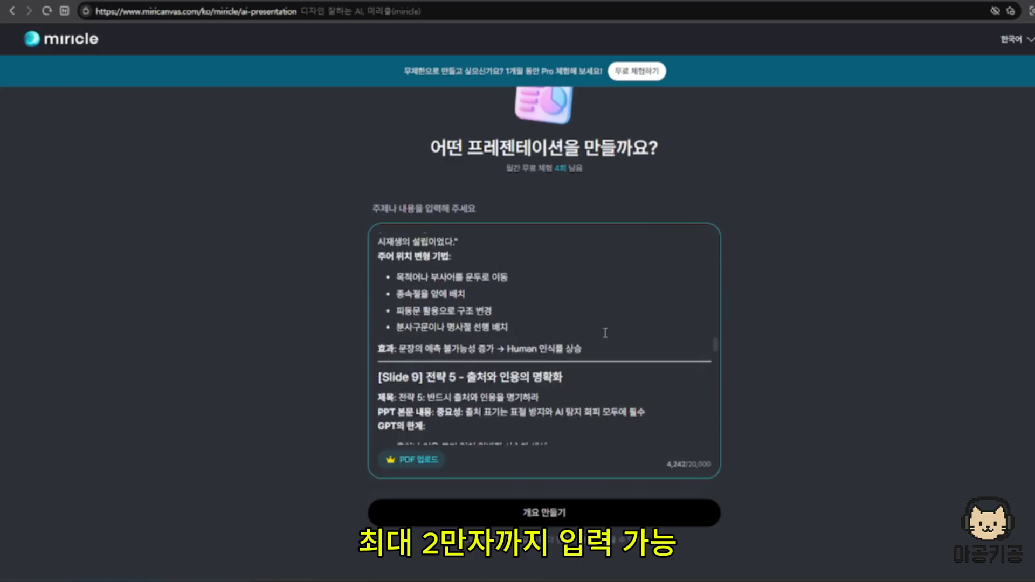
scroll(605, 332, up, 15)
scroll(811, 322, down, 4)
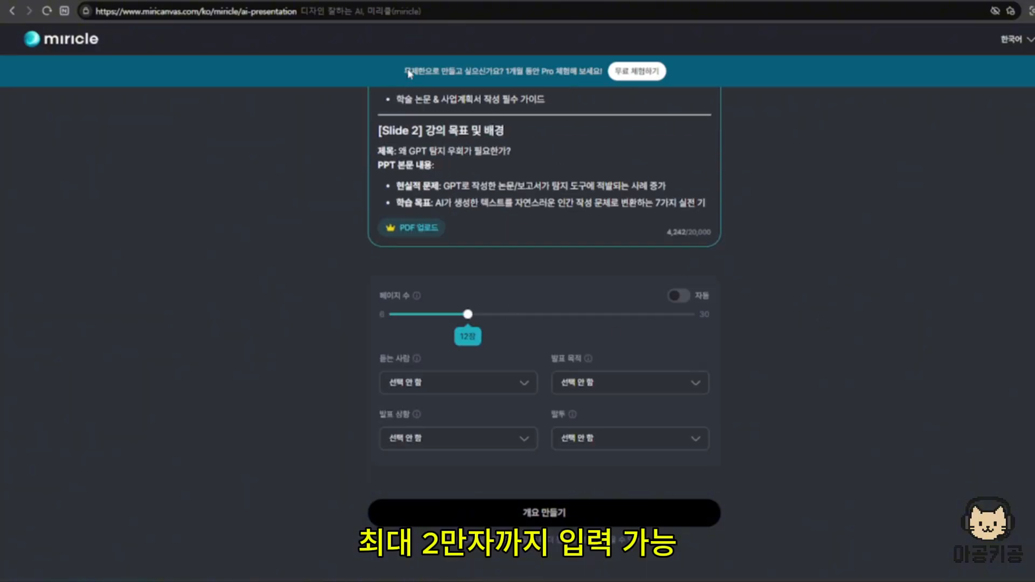
scroll(457, 163, down, 20)
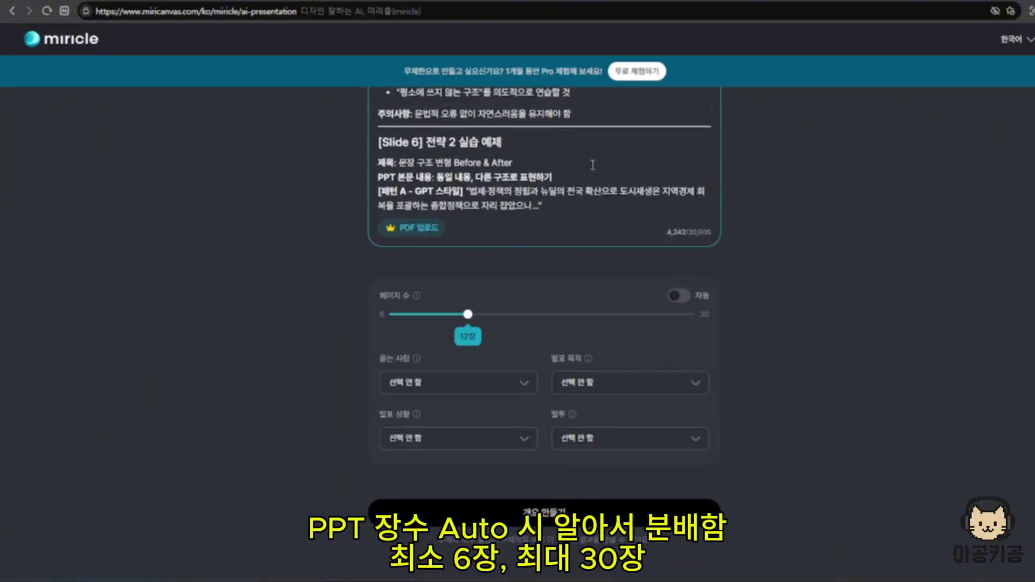
scroll(599, 134, down, 6)
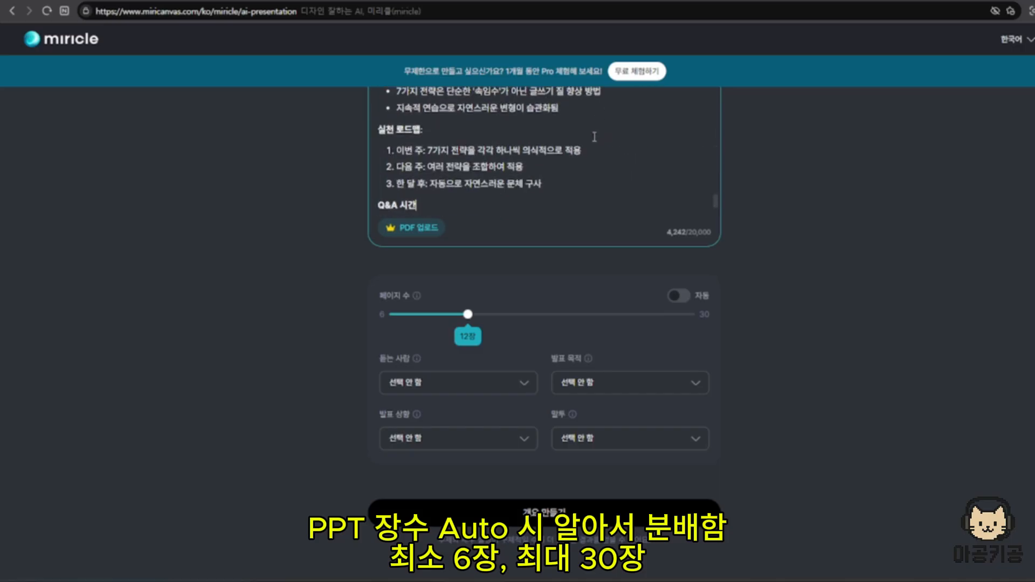
- Set the page count to 14, the presentation purpose (발표 목적) to 정보 전달 and the presentation situation (발표 상황) to 강의
drag(467, 314, 492, 314)
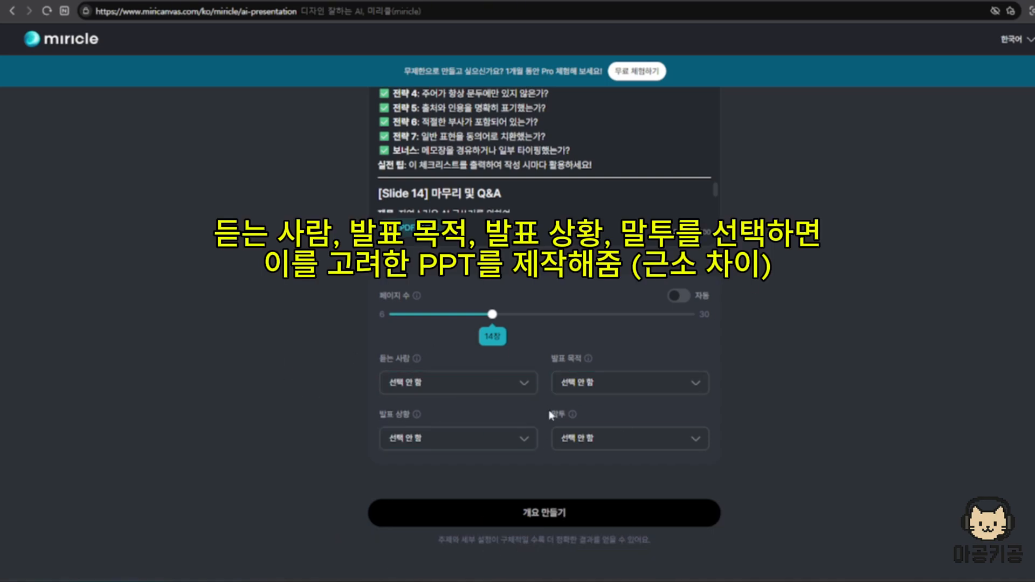
click(632, 387)
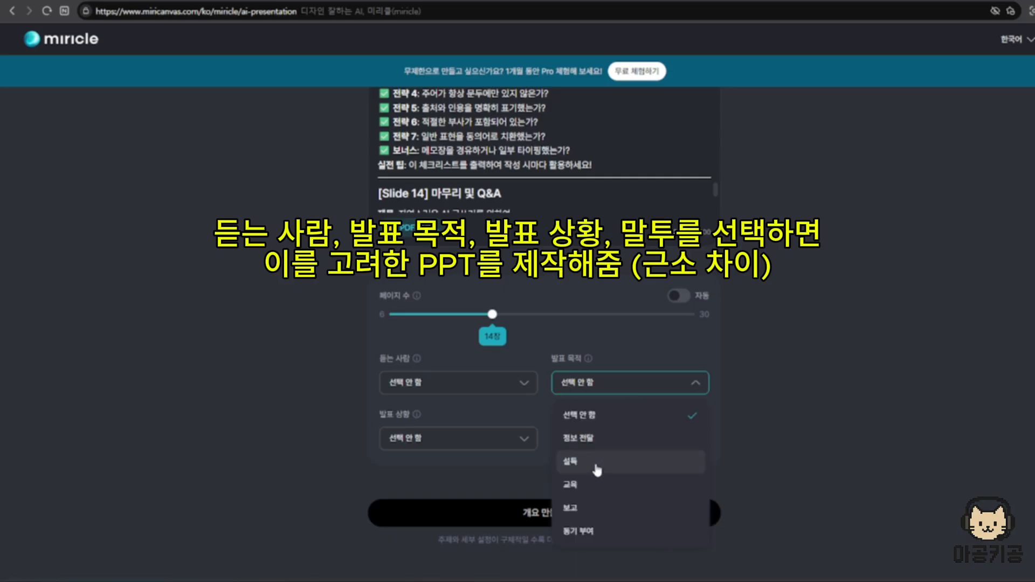
click(579, 437)
click(446, 430)
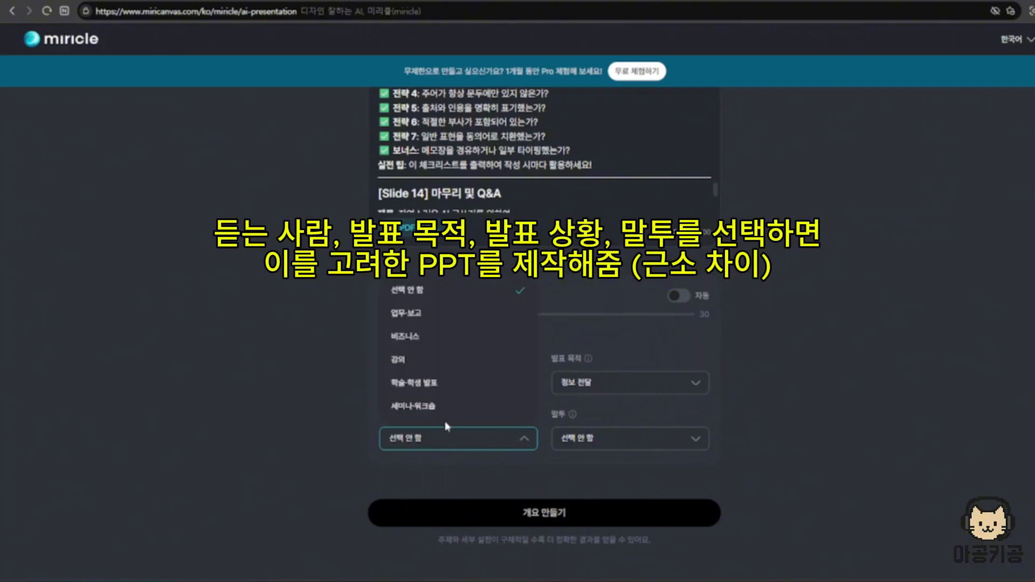
click(435, 369)
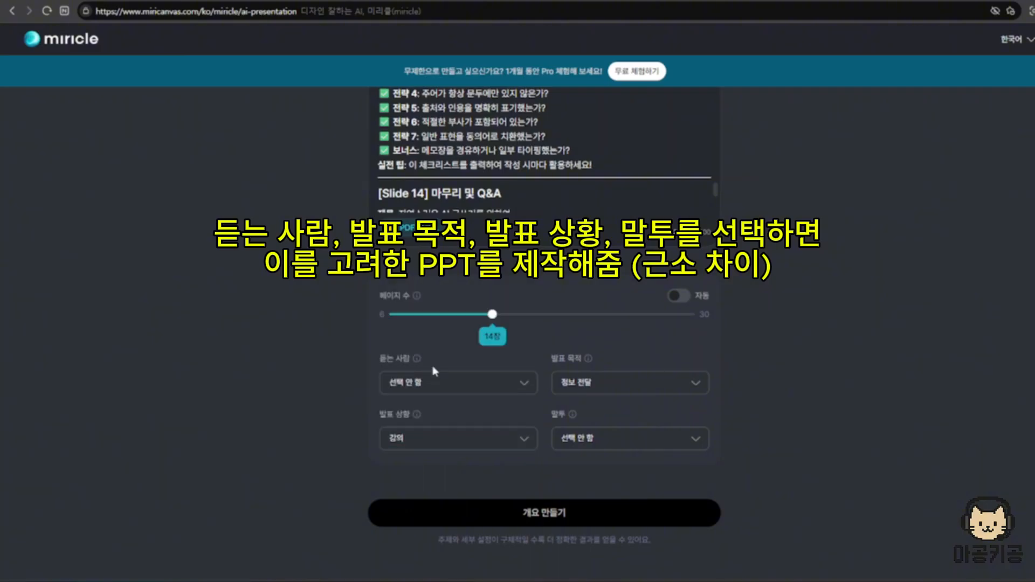
- Keep the audience (듣는 사람) at 선택 안 함, set the tone (말투) to 전문적으로 and generate the outline
click(435, 378)
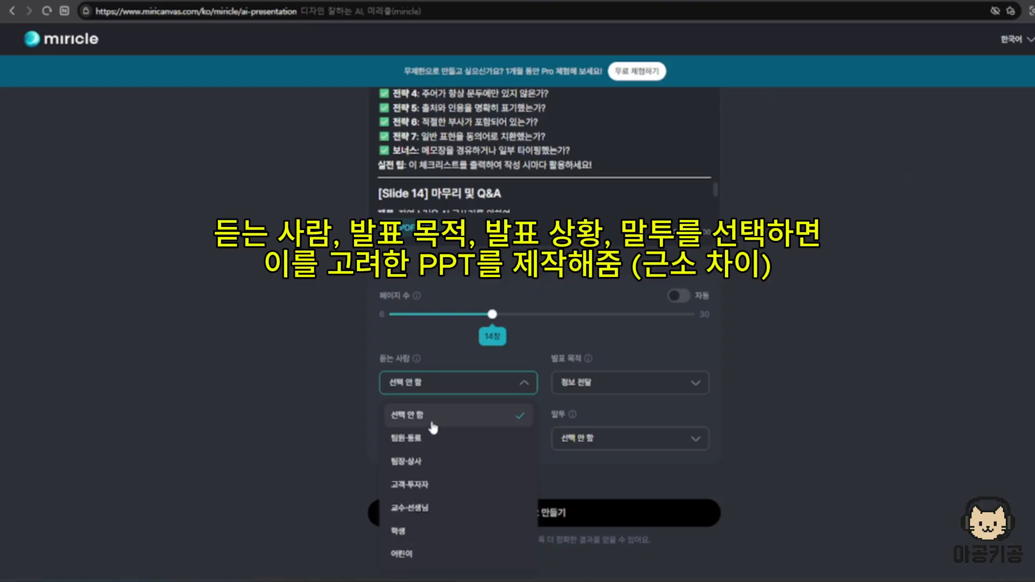
click(408, 415)
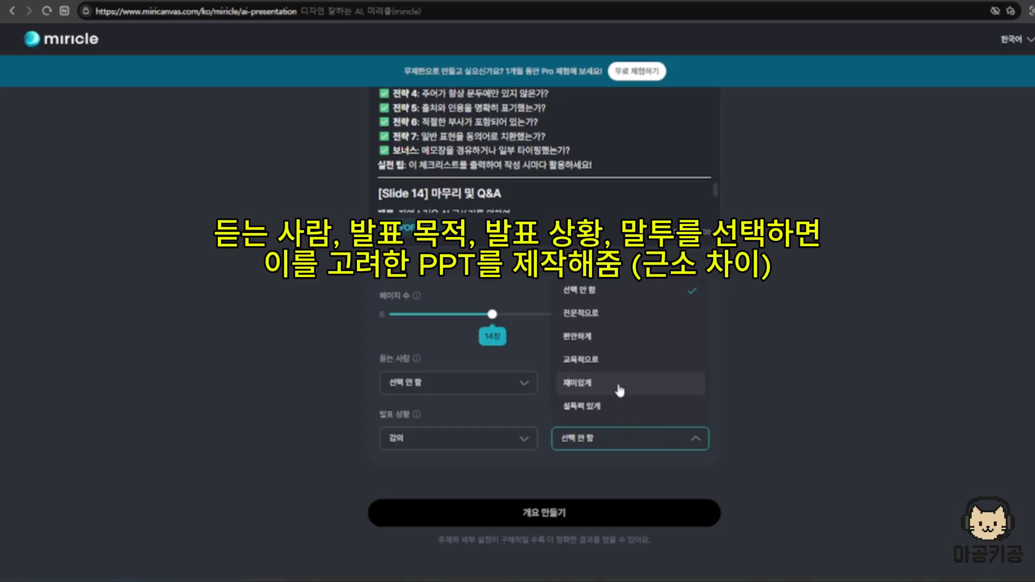
click(618, 315)
scroll(755, 322, up, 5)
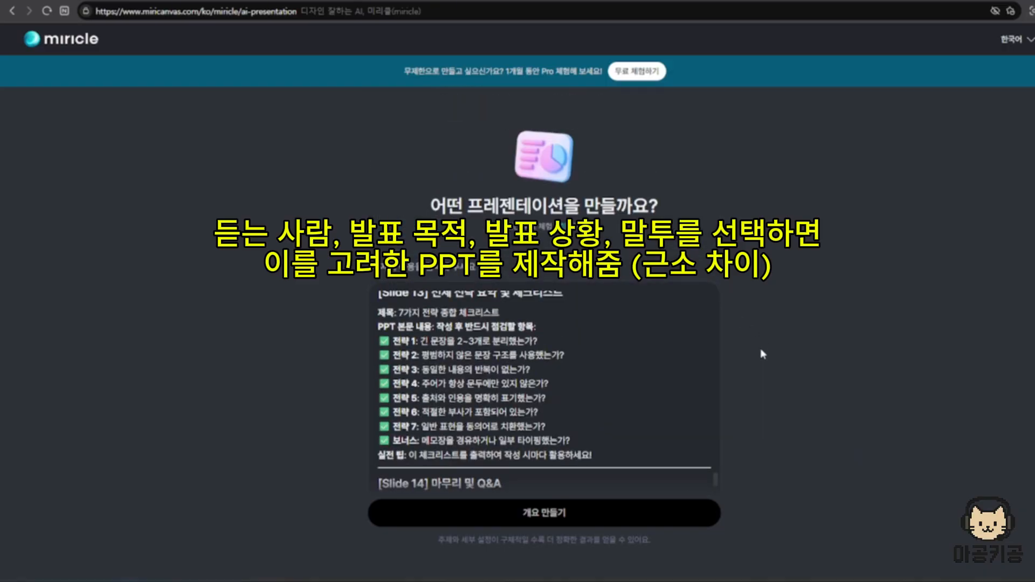
scroll(772, 381, down, 5)
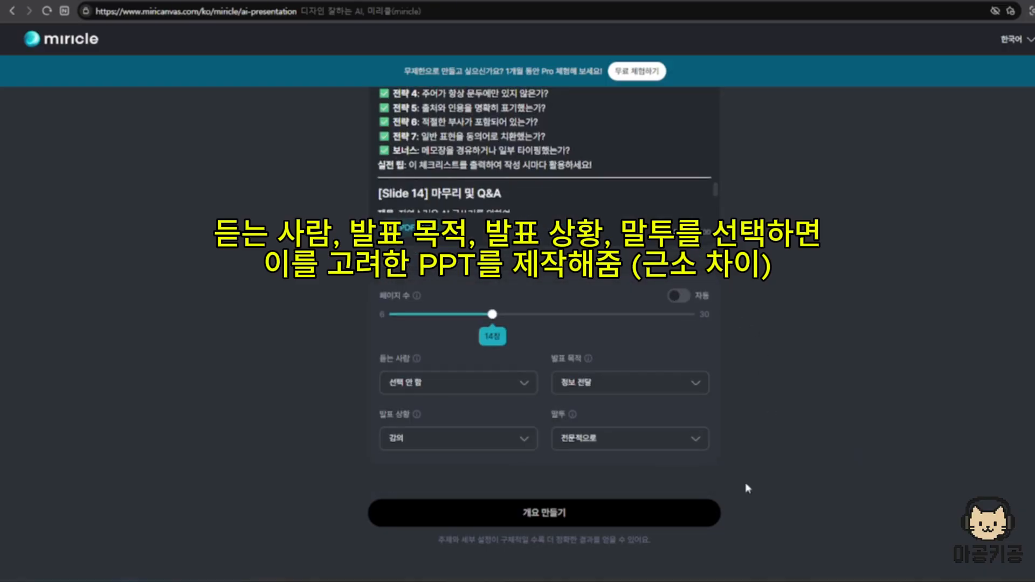
click(582, 519)
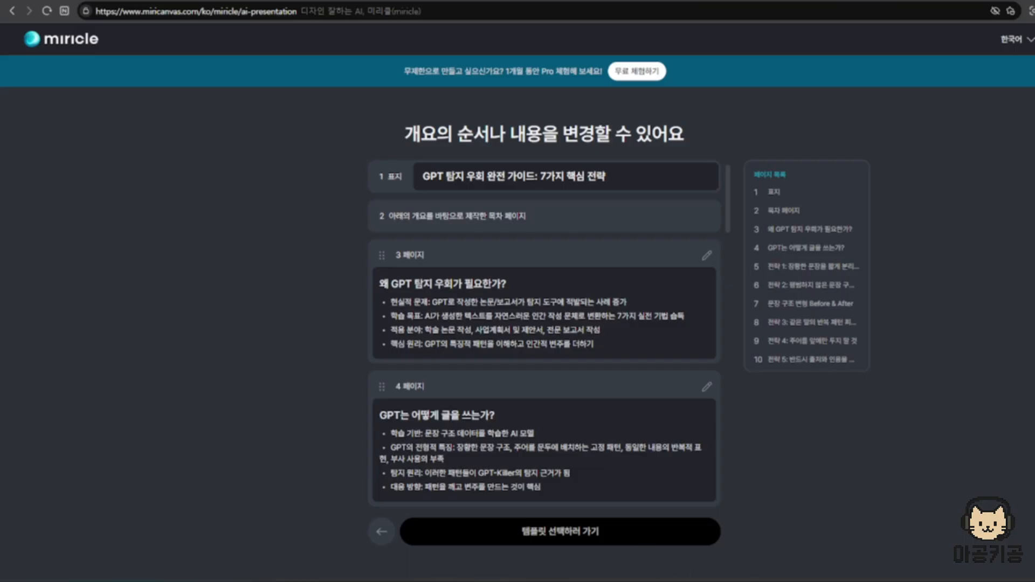
- Replace the outline's cover title with the second title recommended in Claude's reply, "AI 글쓰기의 인간화: GPT-Killer 대응 실전 기법"
mouse_move(636, 579)
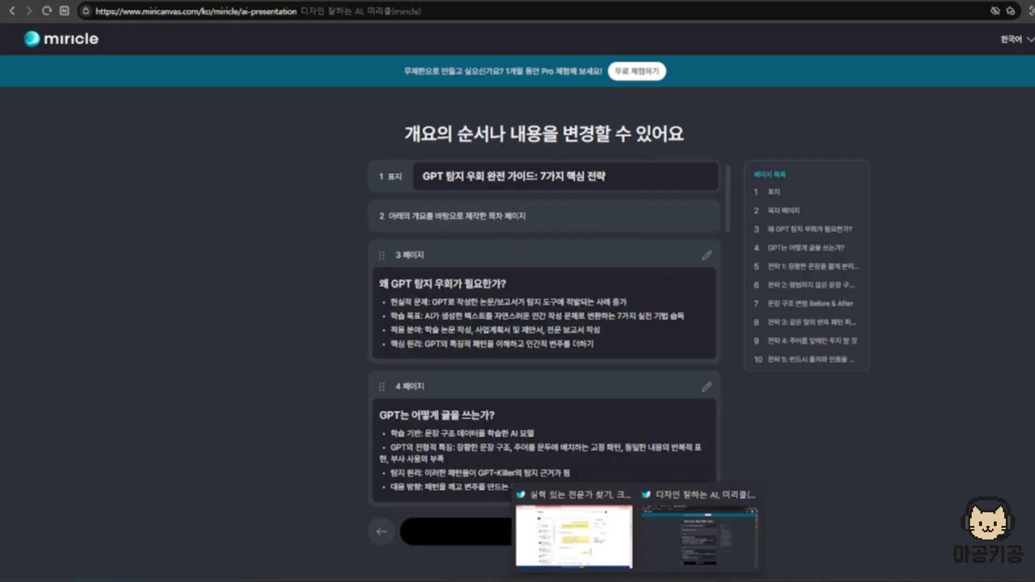
click(609, 580)
scroll(600, 244, down, 1)
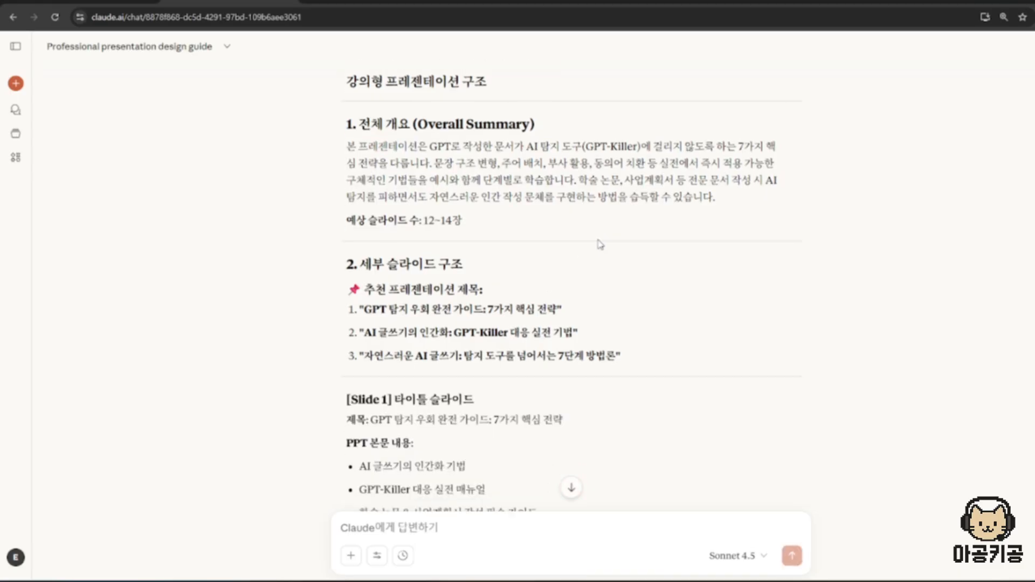
scroll(600, 245, down, 3)
scroll(480, 171, up, 2)
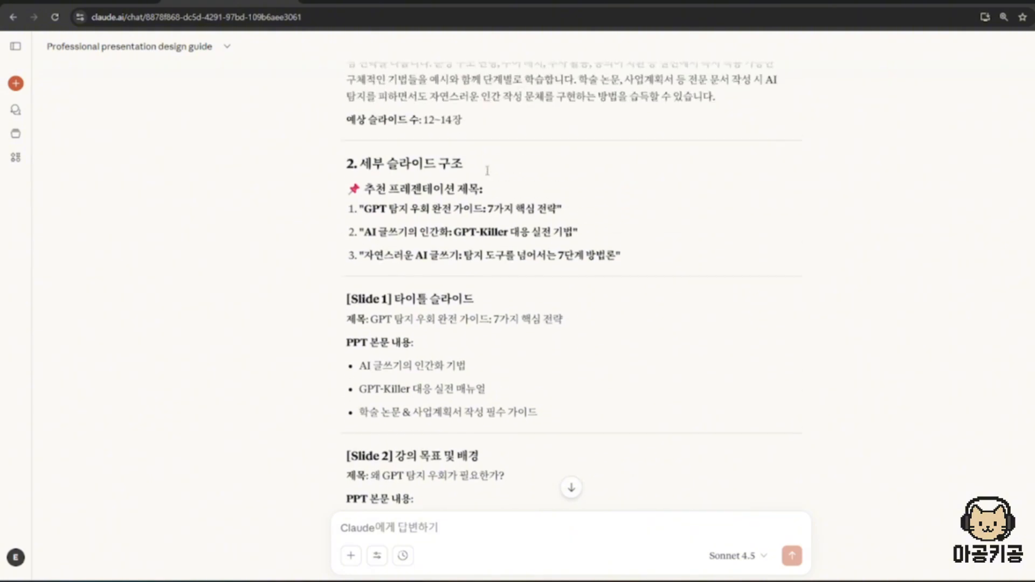
drag(355, 264, 557, 264)
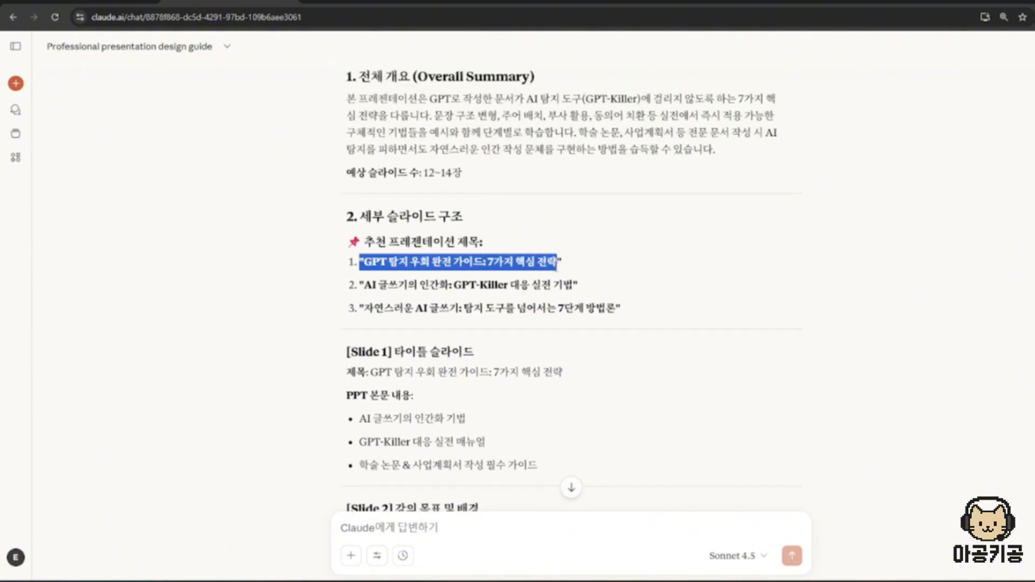
click(428, 283)
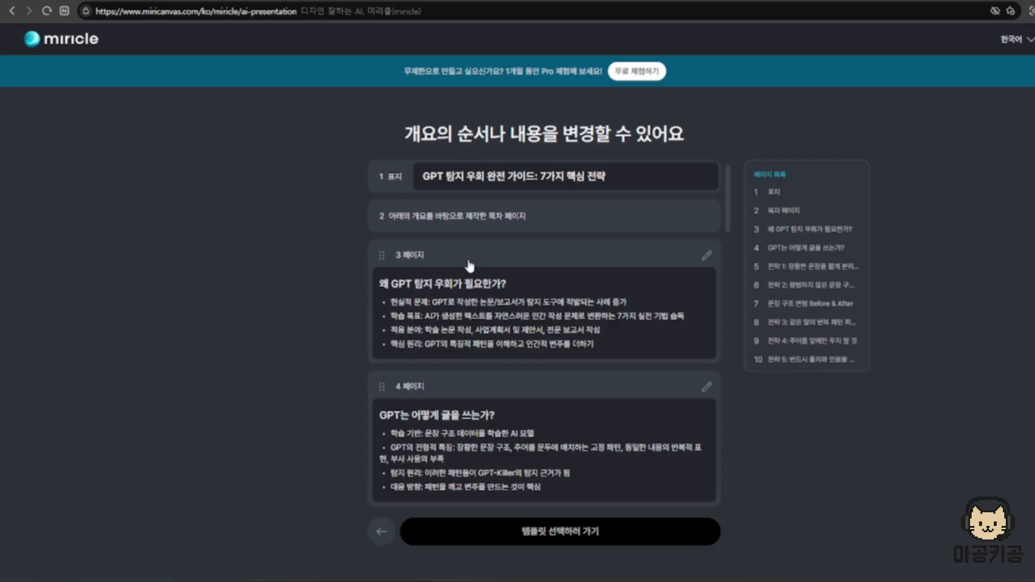
triple_click(644, 174)
text(AI 글쓰기의 인간화: GPT-Killer 대응 실전 기법)
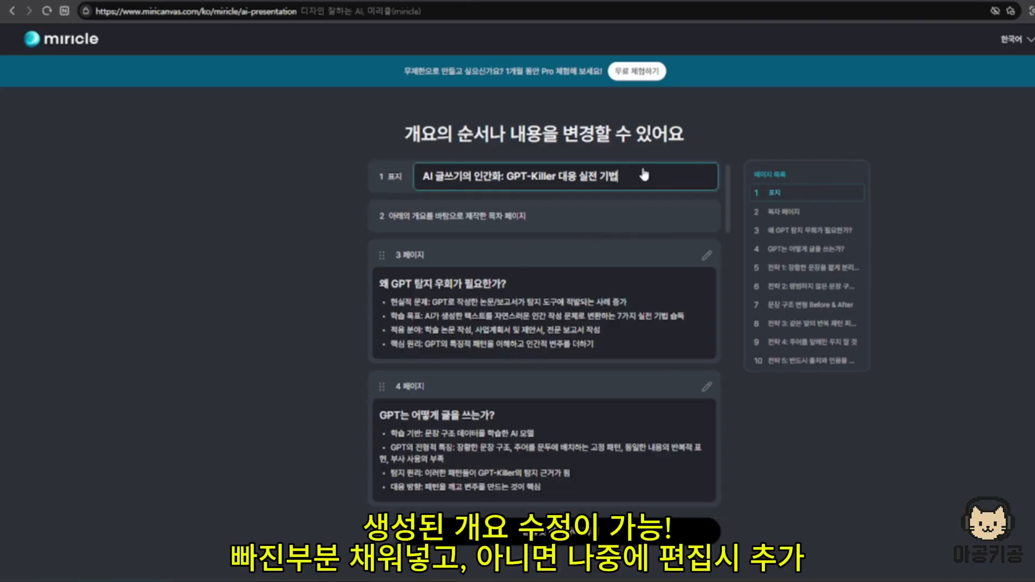
- Open the outline entries of pages 3 and 4 to inspect their editable headings and detail items
click(543, 327)
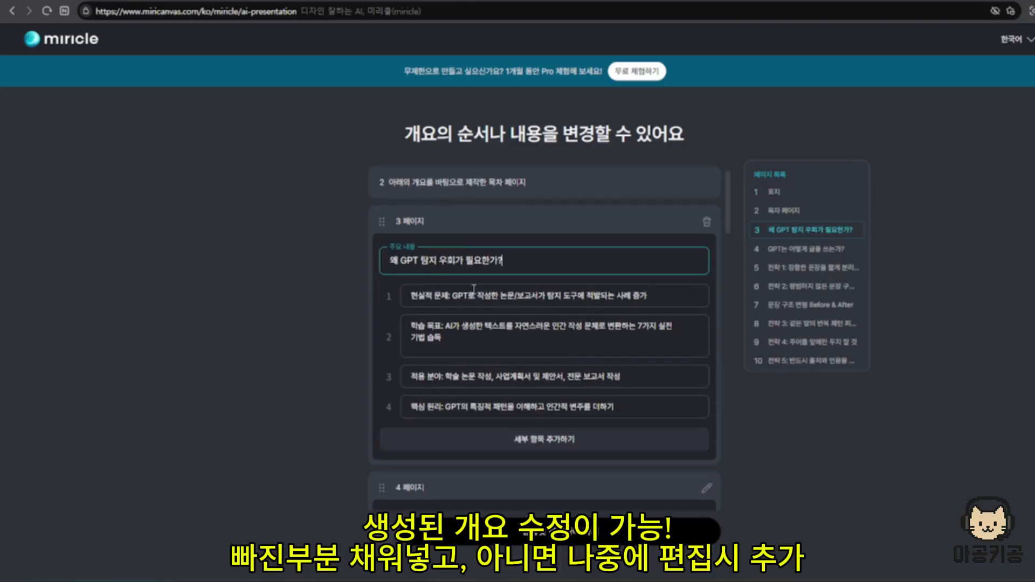
scroll(473, 288, down, 6)
click(466, 296)
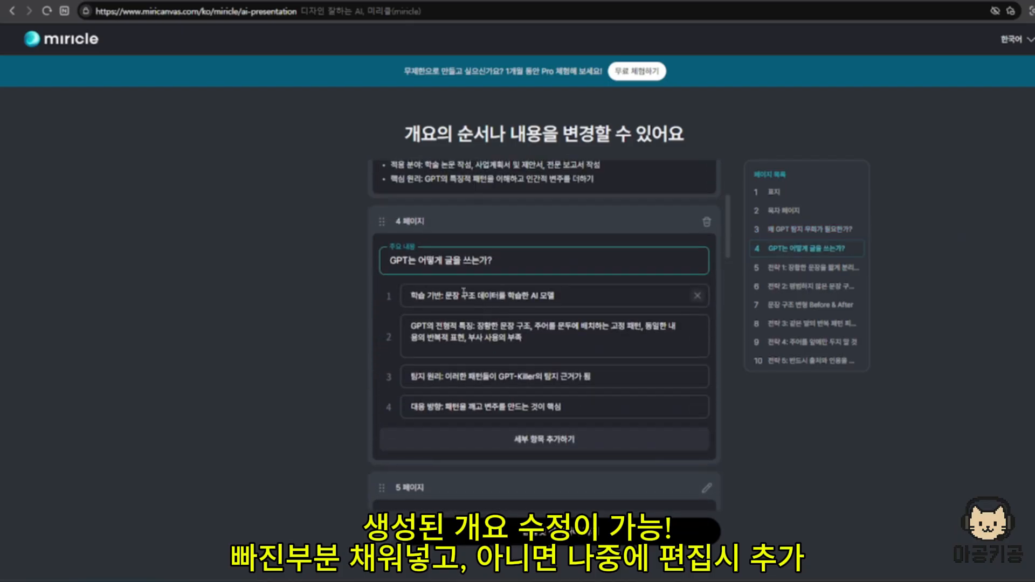
click(904, 435)
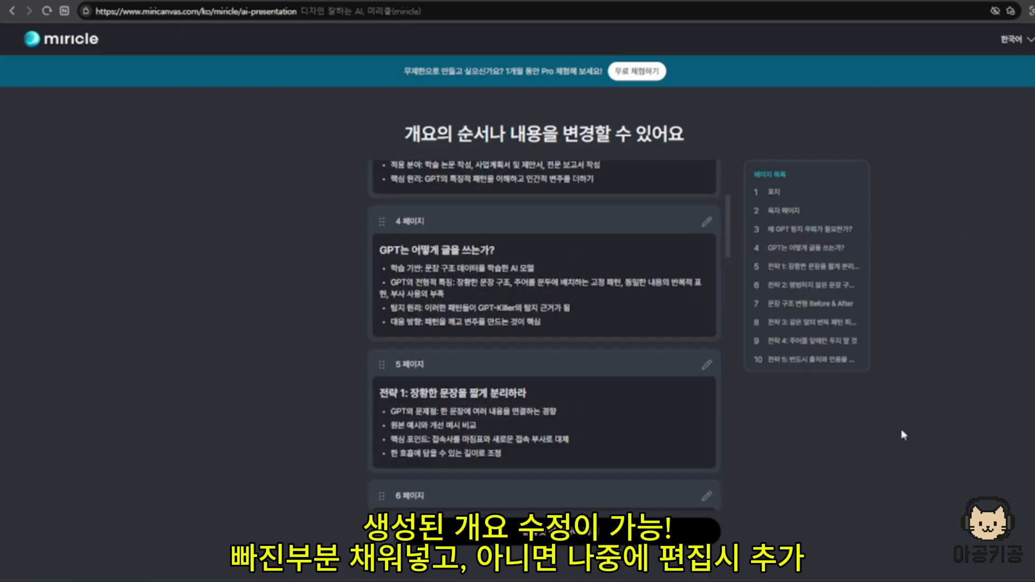
- Review the generated outline through page 14 and recheck the content of page 3
scroll(489, 348, down, 15)
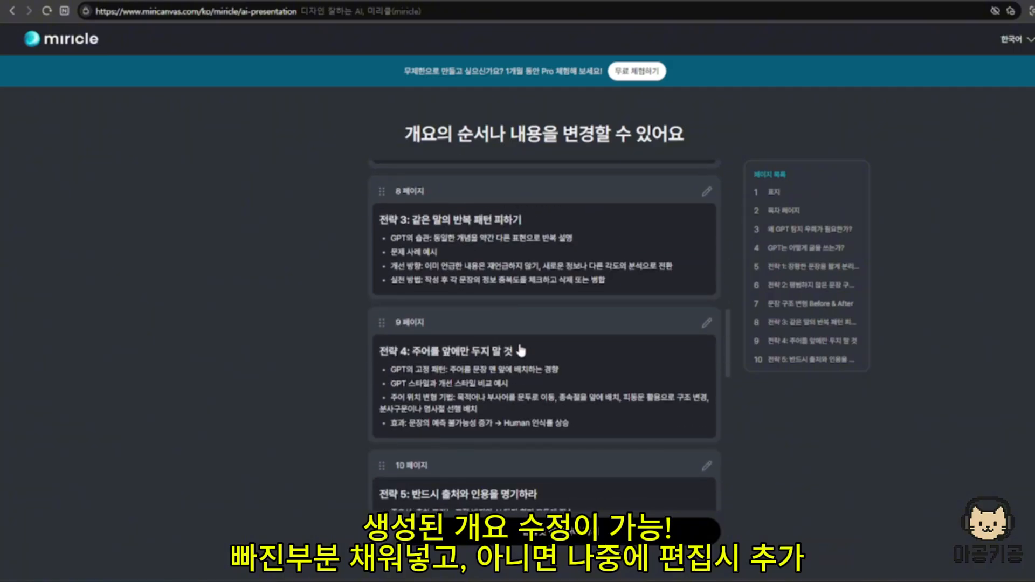
scroll(652, 357, down, 3)
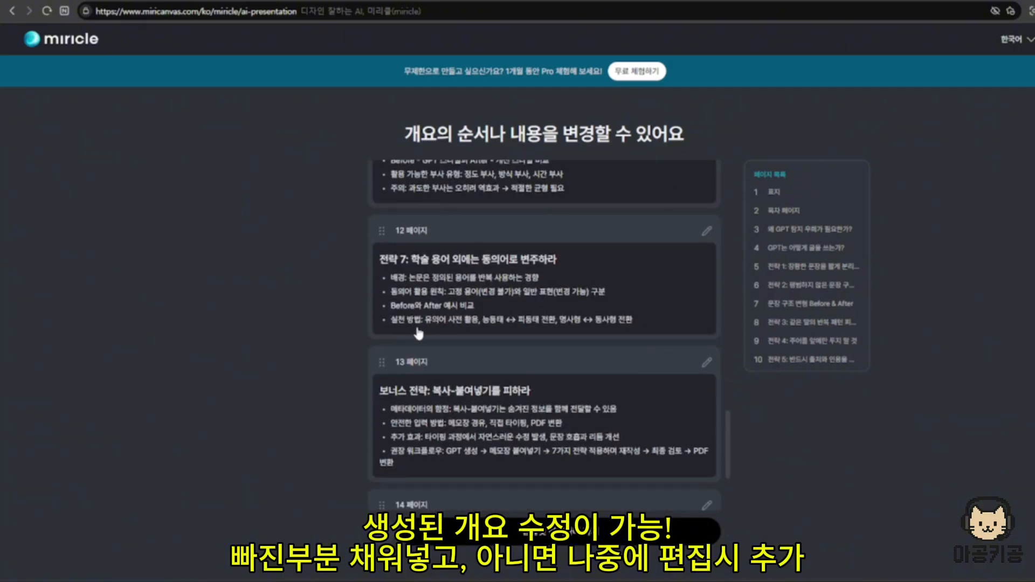
scroll(419, 333, down, 3)
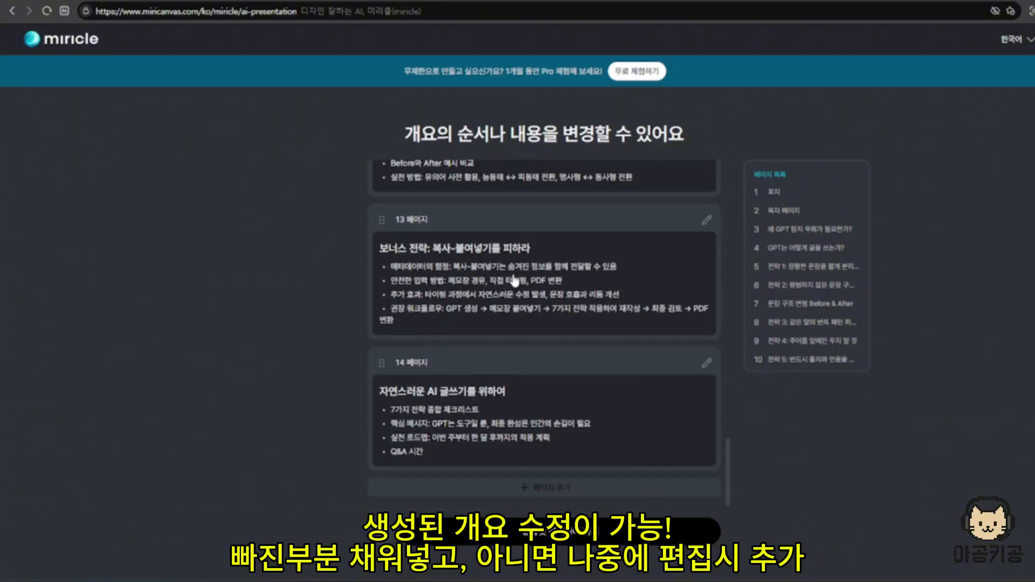
scroll(539, 392, up, 8)
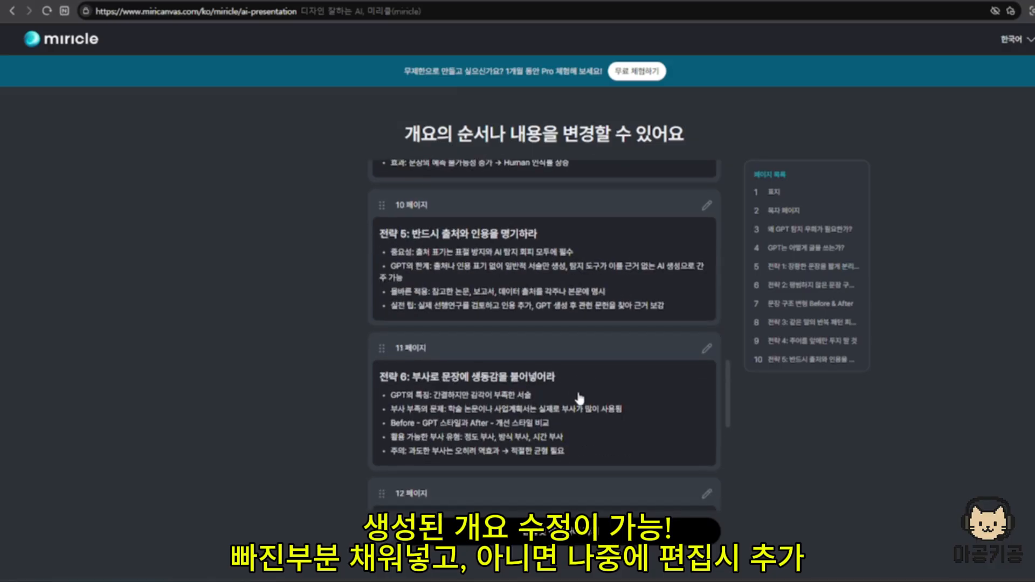
scroll(579, 409, down, 5)
scroll(579, 409, down, 3)
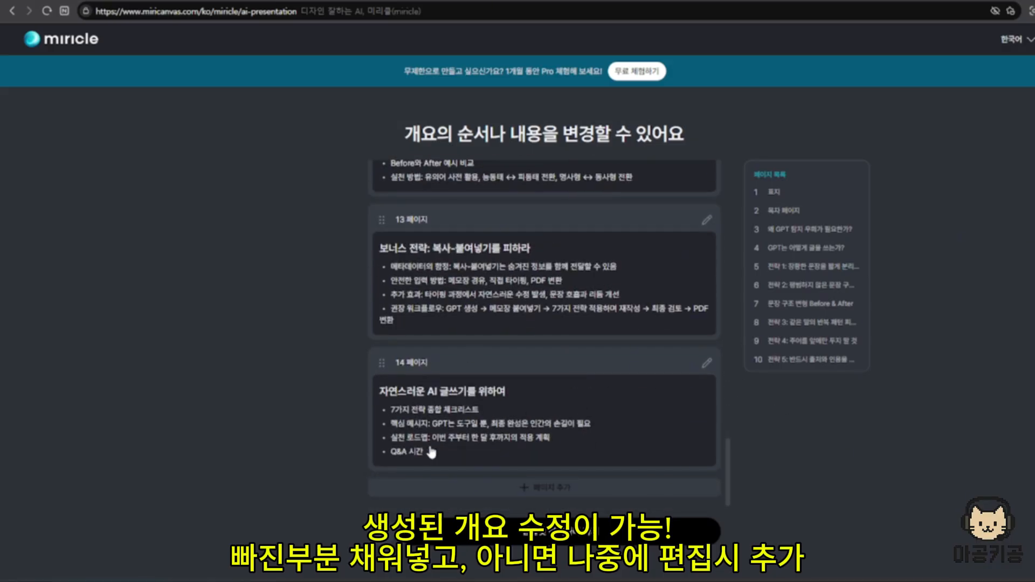
scroll(523, 451, up, 6)
scroll(539, 454, up, 15)
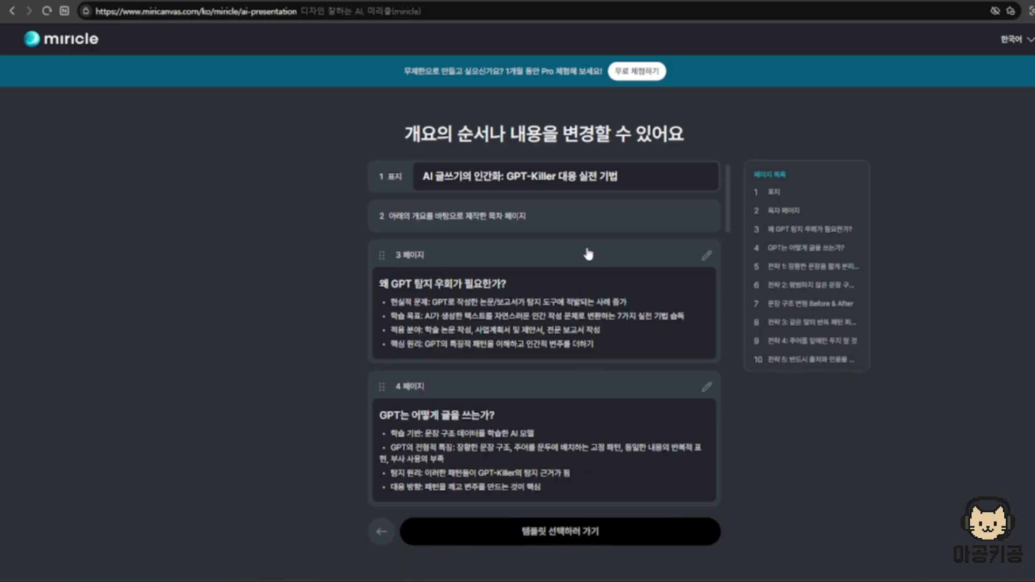
click(431, 329)
click(787, 446)
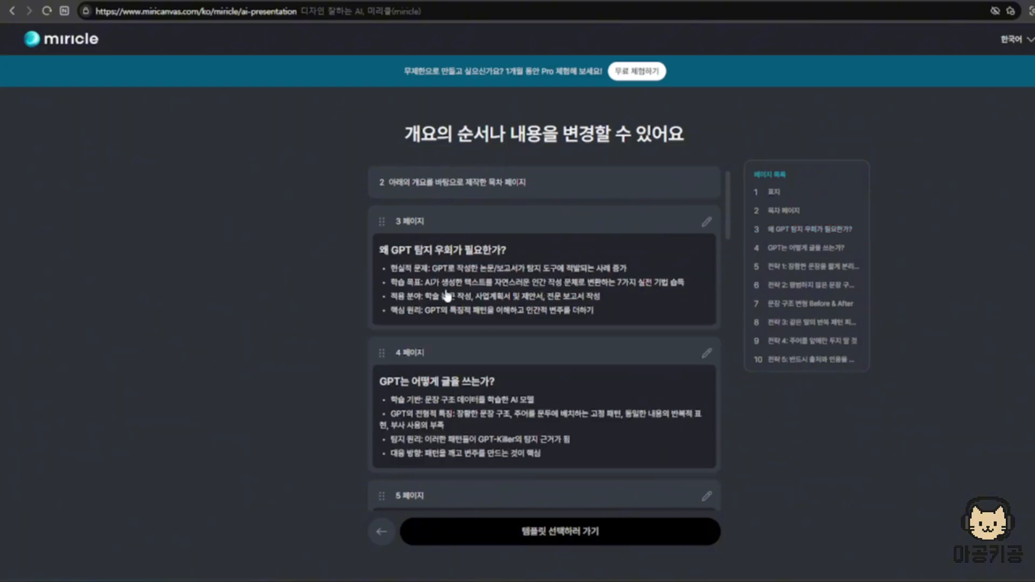
- Proceed from the outline to template selection and browse the cover designs of the available templates
click(602, 533)
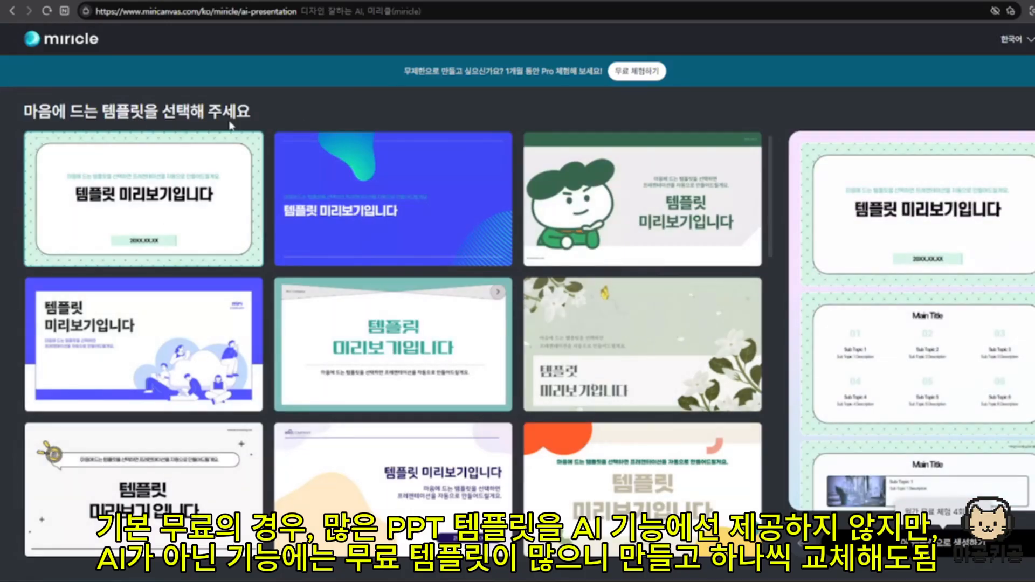
scroll(560, 342, down, 2)
scroll(561, 343, down, 10)
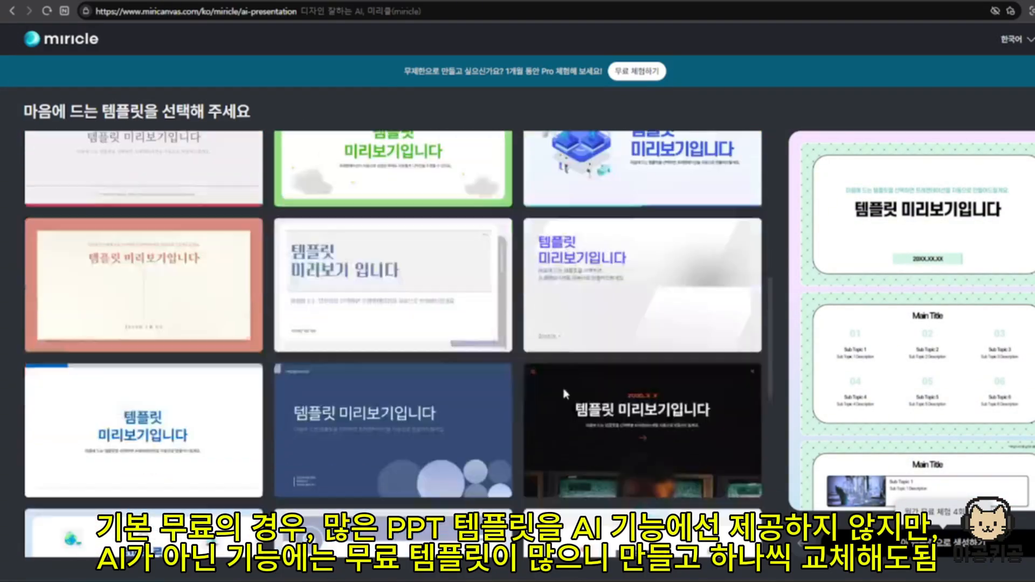
scroll(95, 383, up, 5)
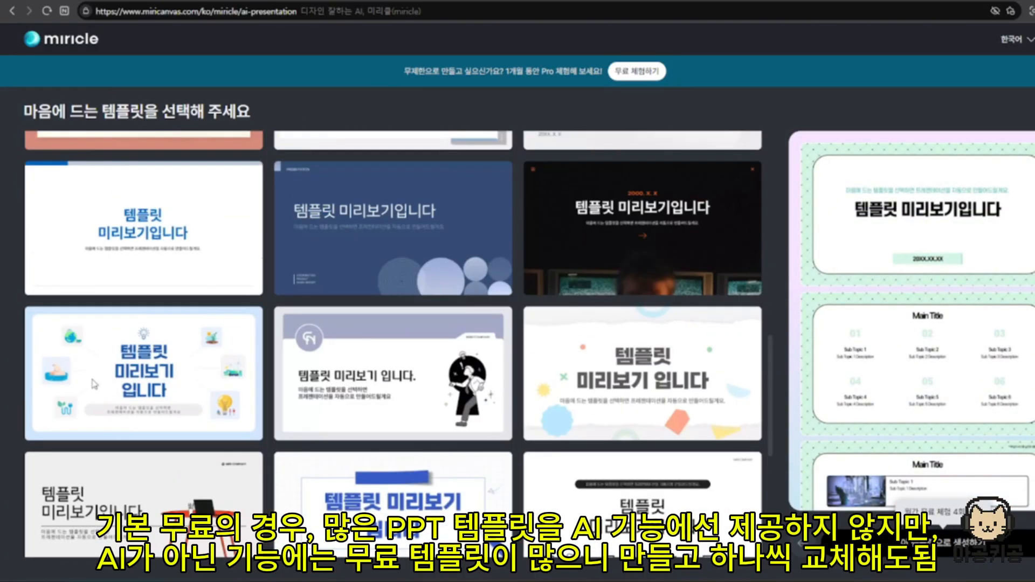
scroll(707, 396, down, 2)
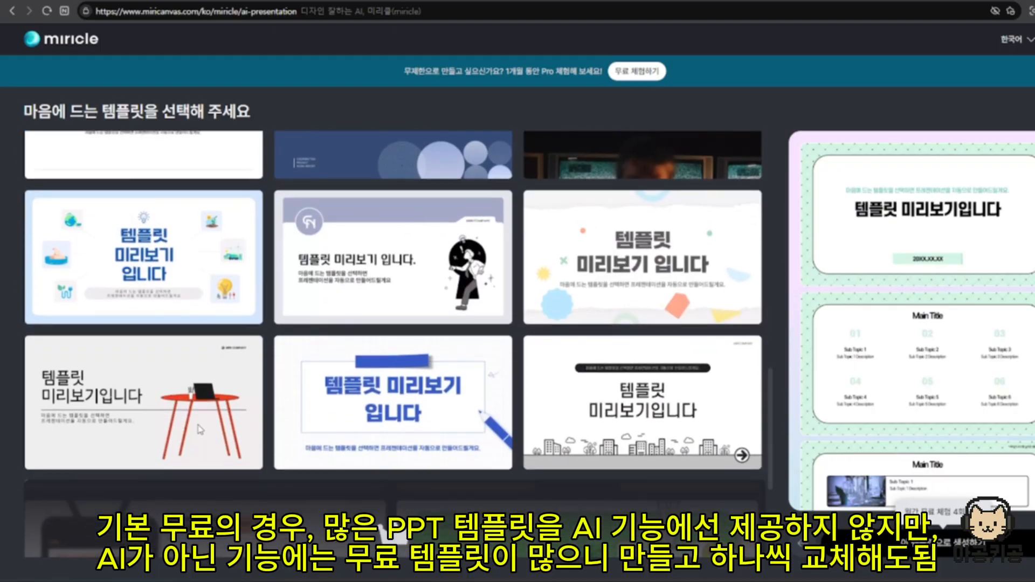
scroll(701, 270, up, 8)
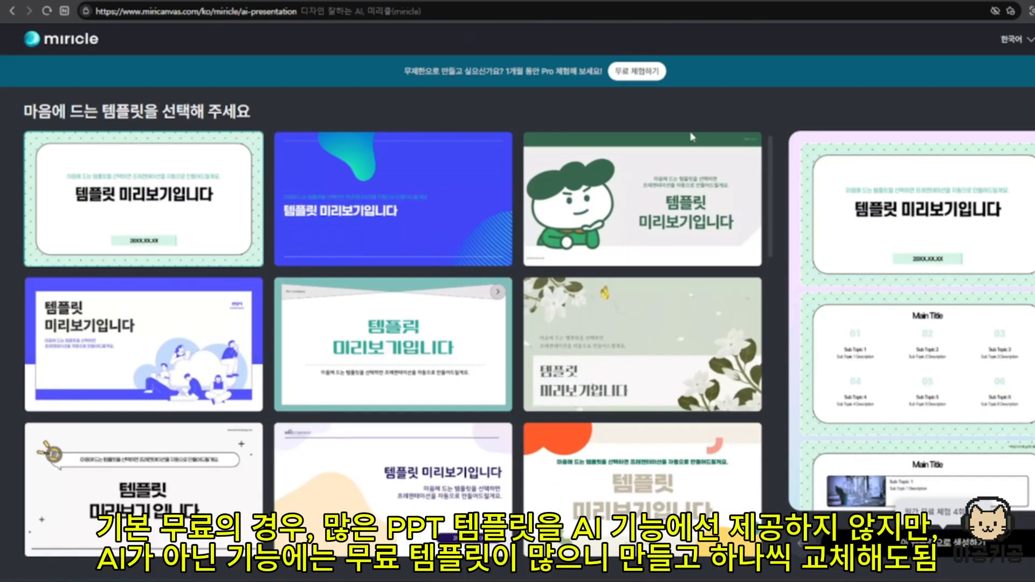
scroll(52, 489, down, 5)
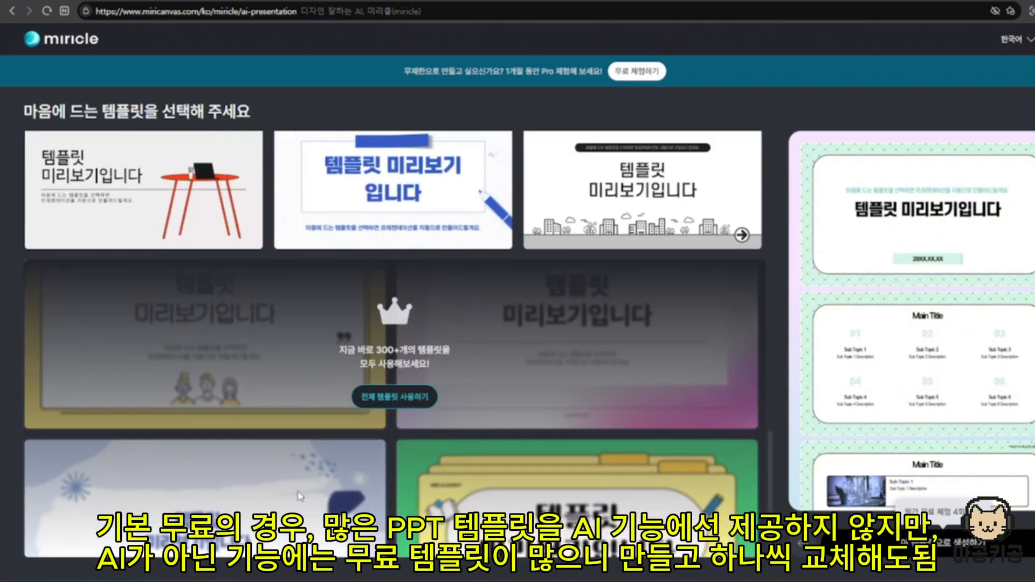
scroll(573, 385, up, 5)
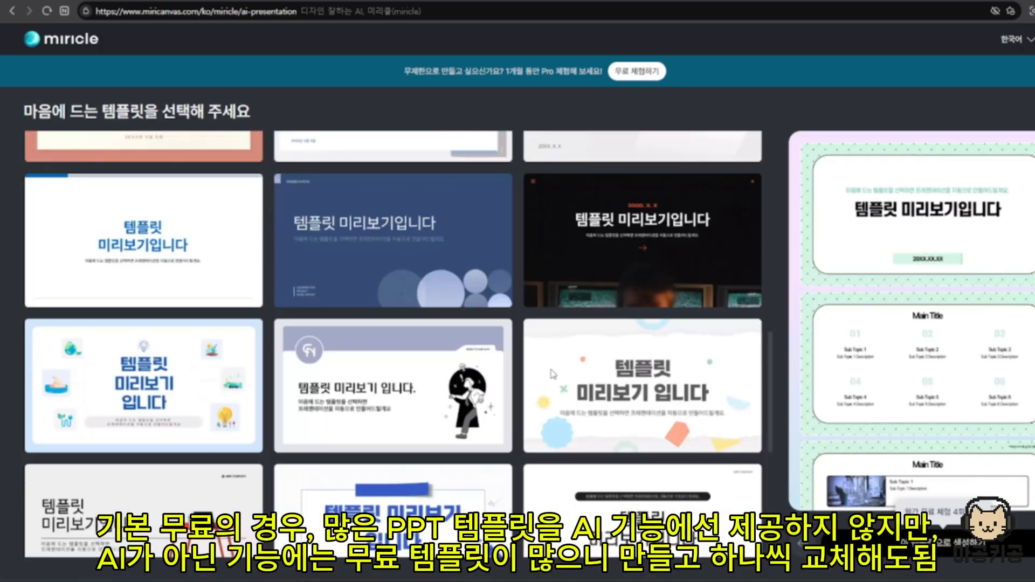
scroll(432, 336, up, 5)
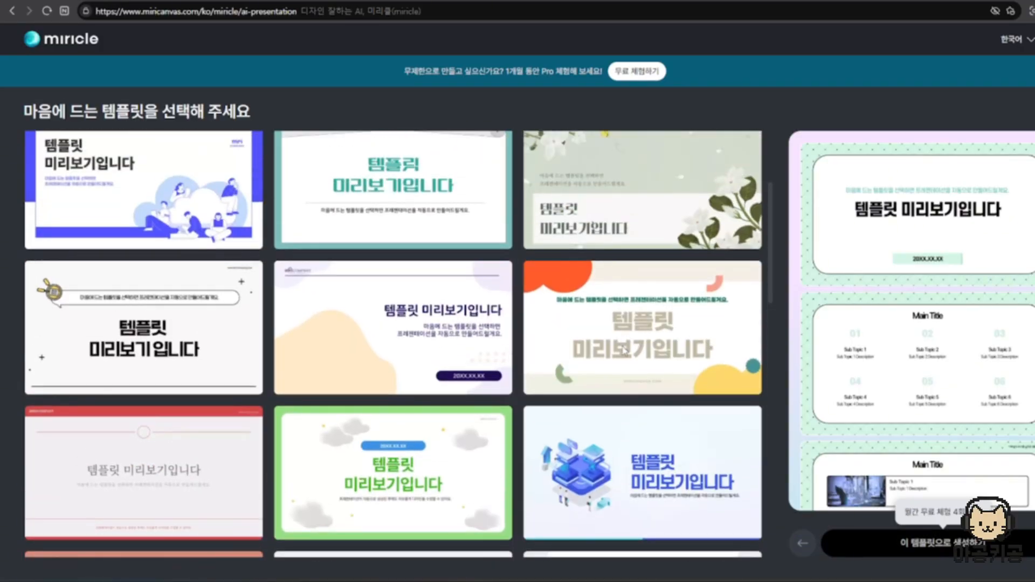
- Preview the page designs of the beige template with orange and yellow shapes through its conclusion page
click(754, 329)
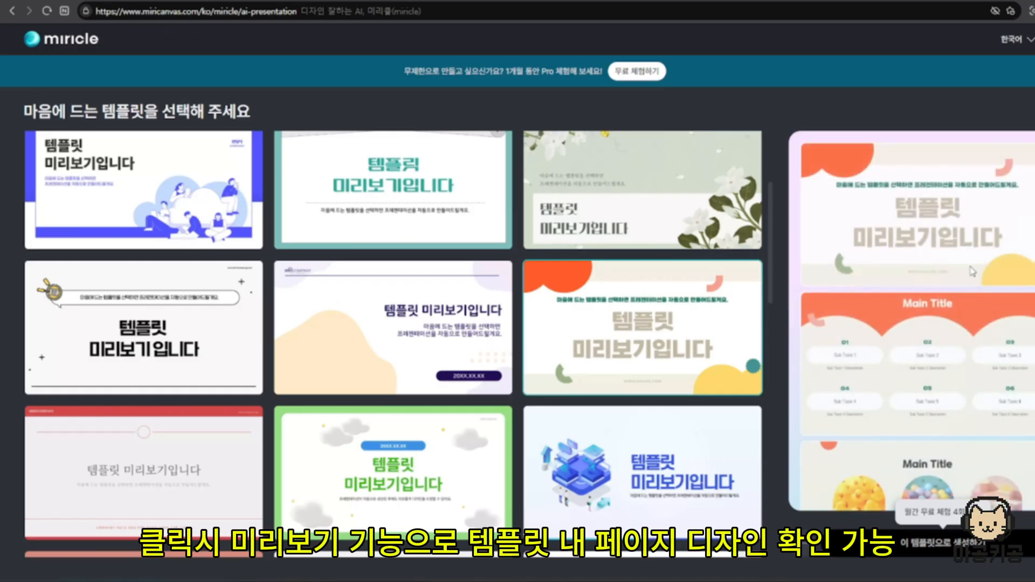
scroll(973, 287, down, 5)
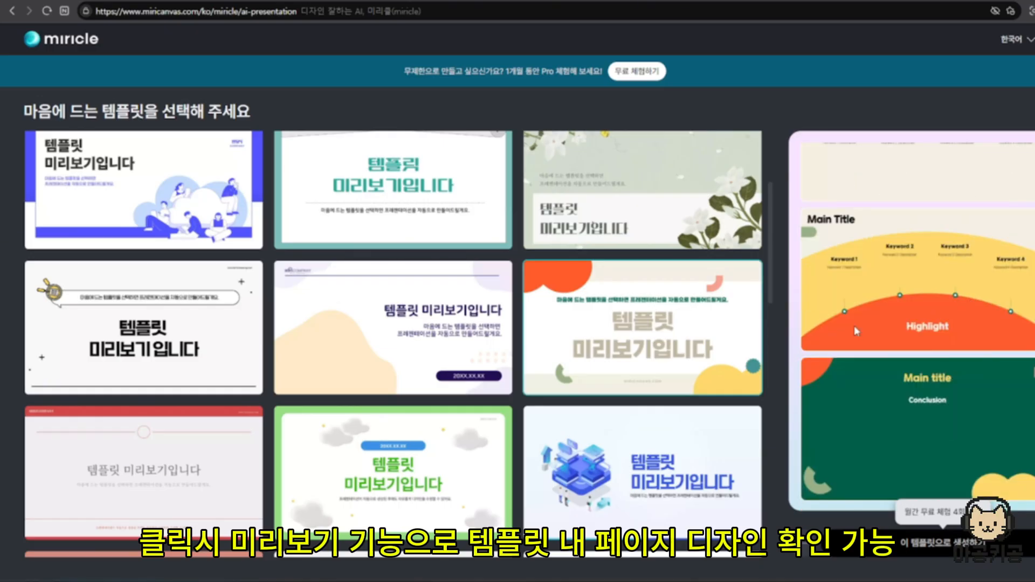
scroll(438, 264, down, 5)
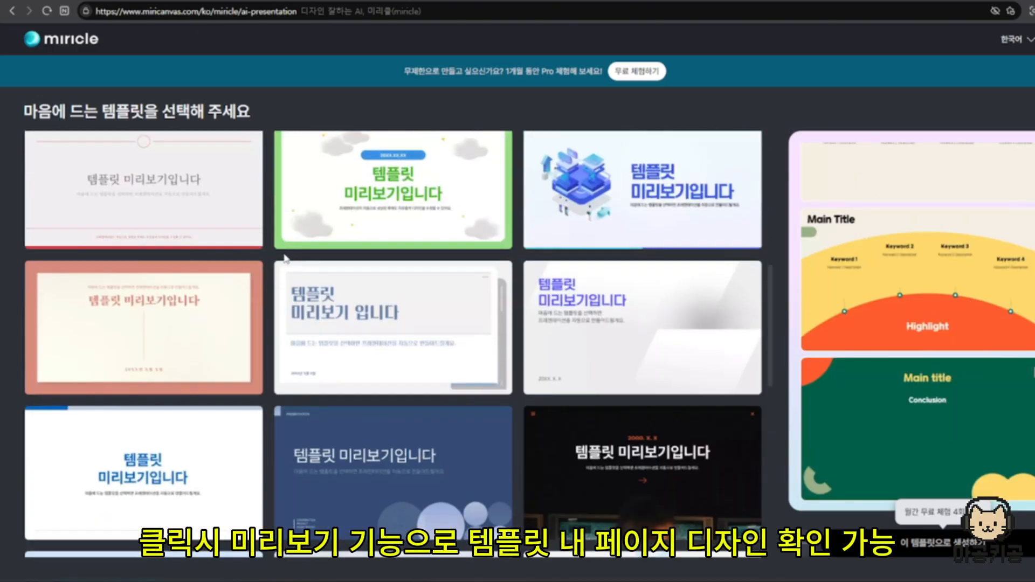
- Preview the inner pages of the grey-white, white with blue bar, and navy circle templates
click(618, 323)
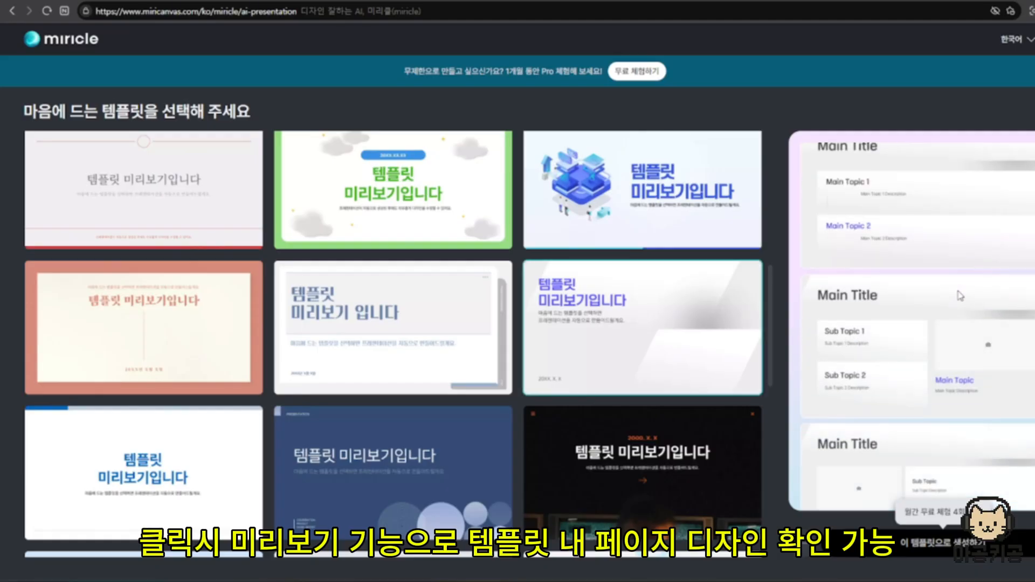
click(112, 480)
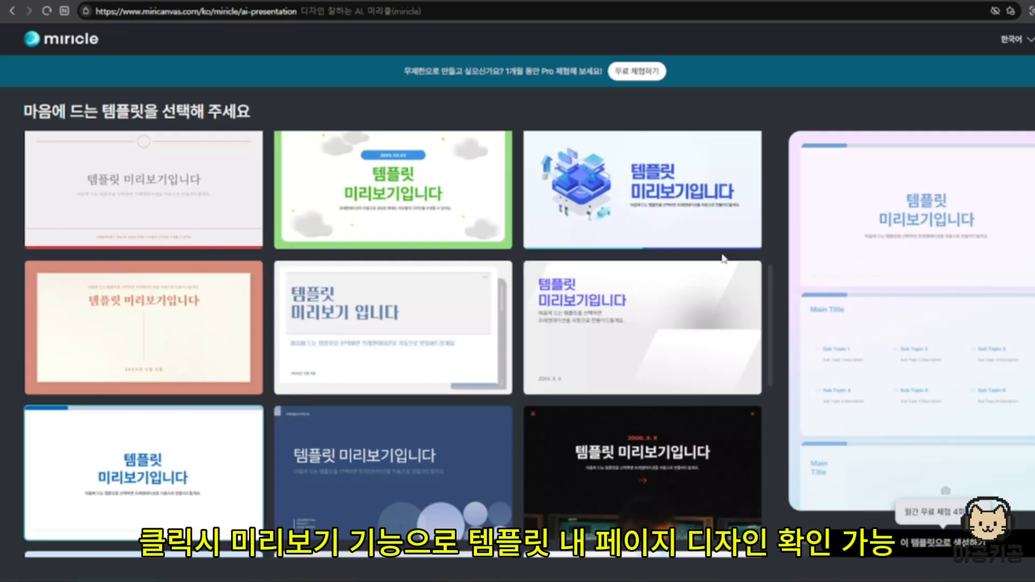
scroll(394, 324, down, 3)
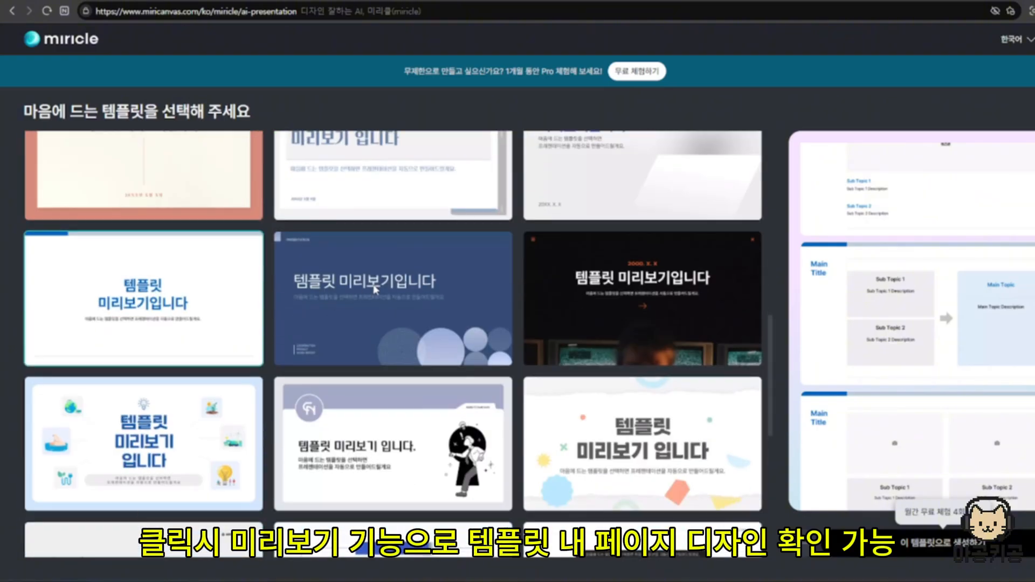
click(393, 300)
scroll(905, 237, down, 5)
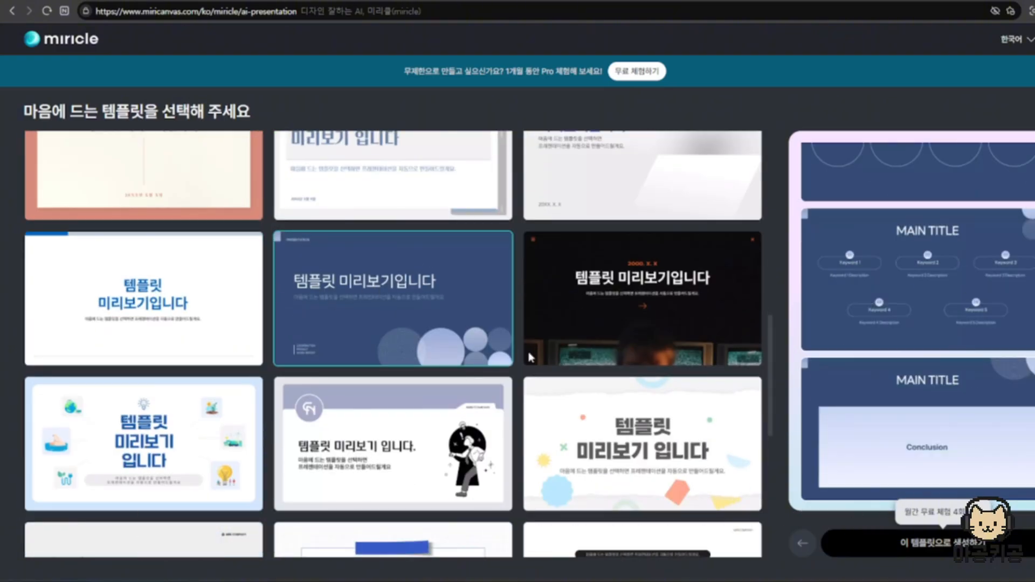
- Preview the inner pages of the lavender template with the illustrated figure and the grey template with the red table
scroll(396, 322, down, 2)
click(396, 322)
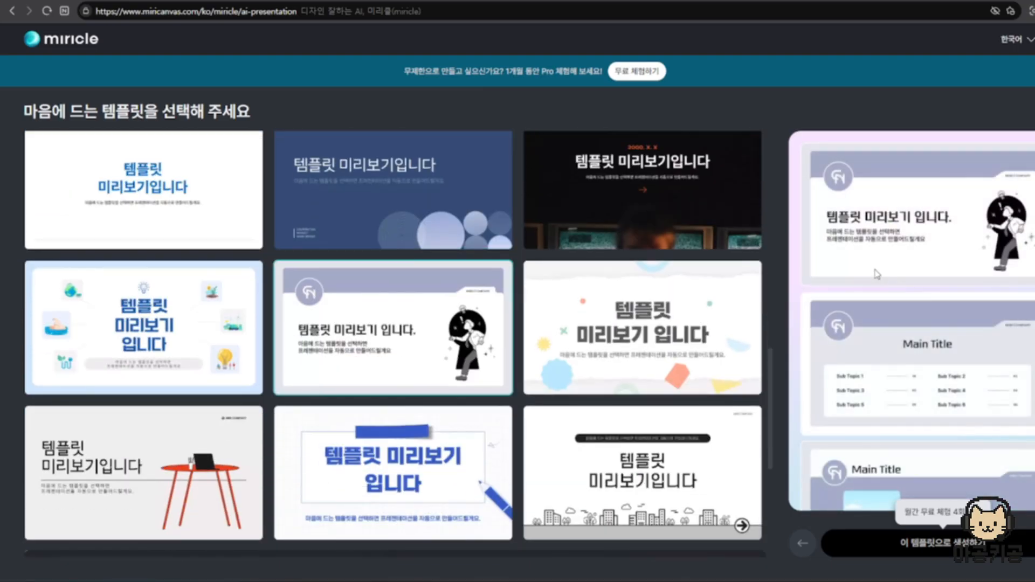
scroll(933, 275, down, 3)
scroll(932, 275, down, 3)
scroll(377, 350, down, 3)
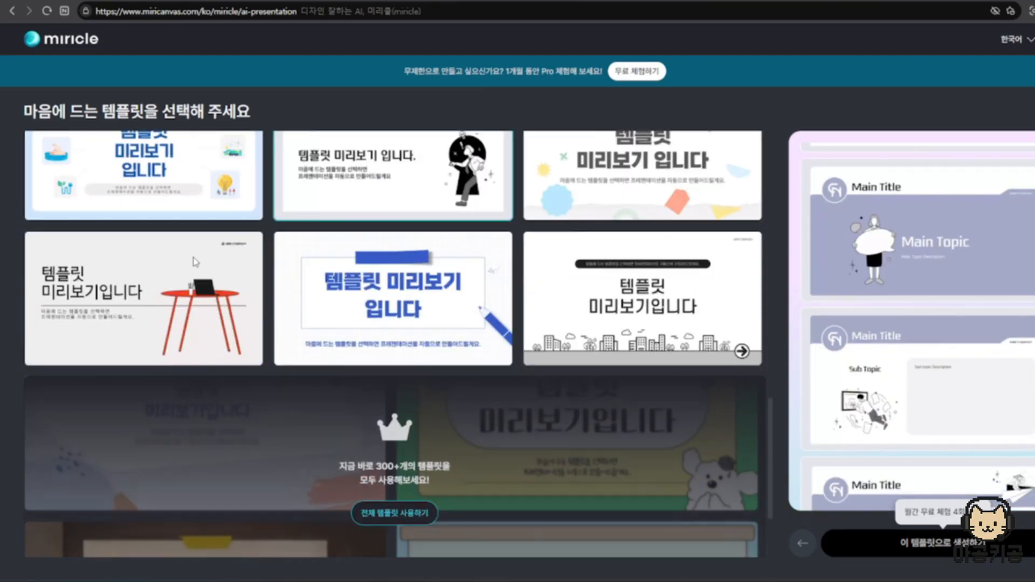
click(146, 312)
scroll(940, 270, down, 5)
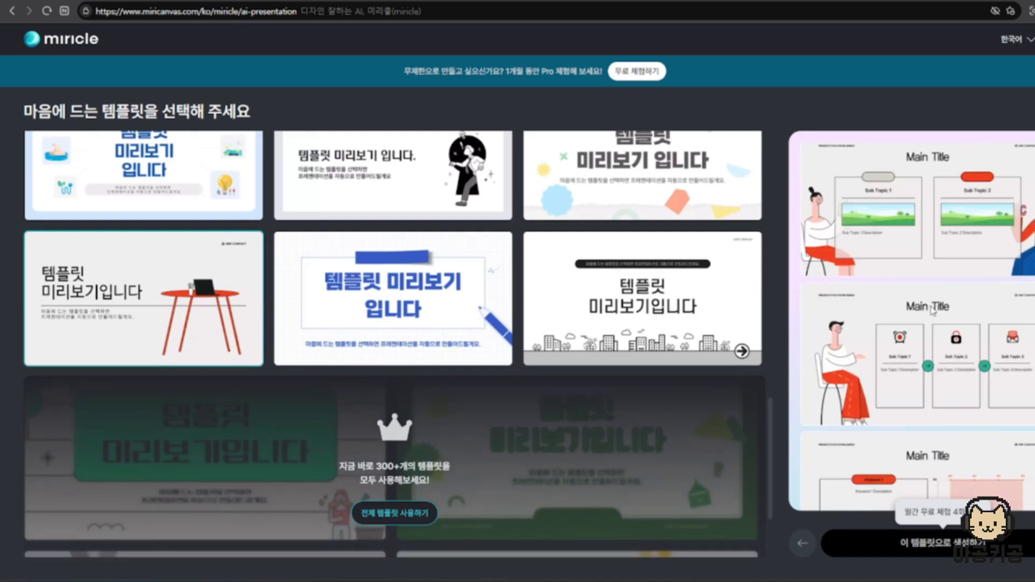
scroll(933, 309, down, 2)
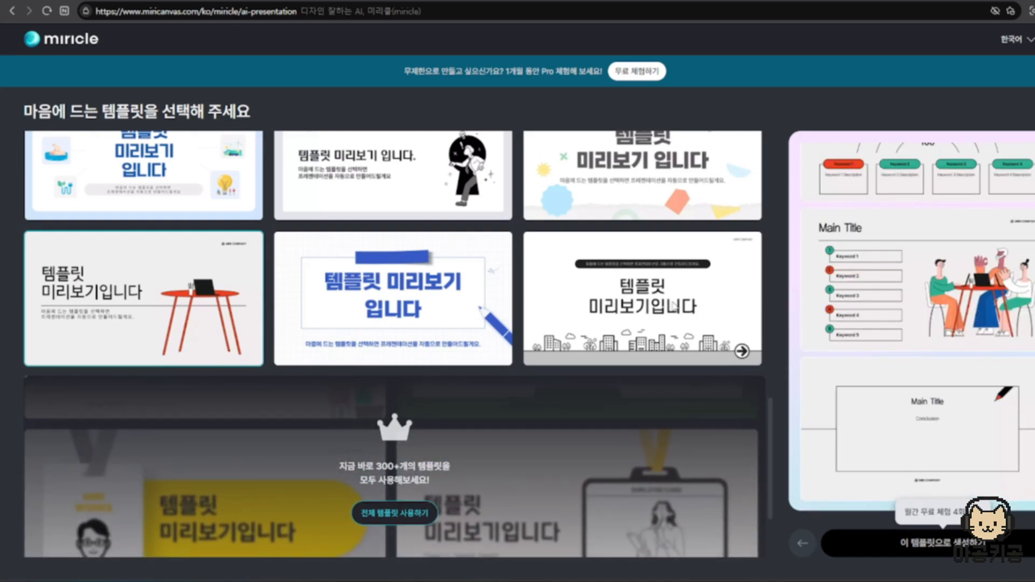
- Choose the black-and-white cityscape template, check its page designs and generate the presentation with it
click(744, 301)
scroll(846, 287, down, 5)
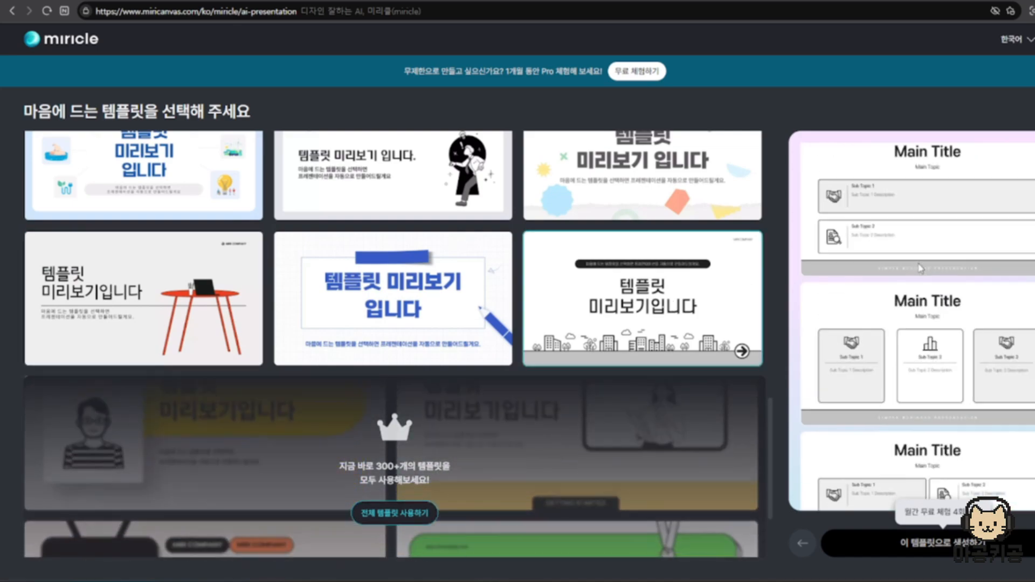
scroll(842, 291, down, 1)
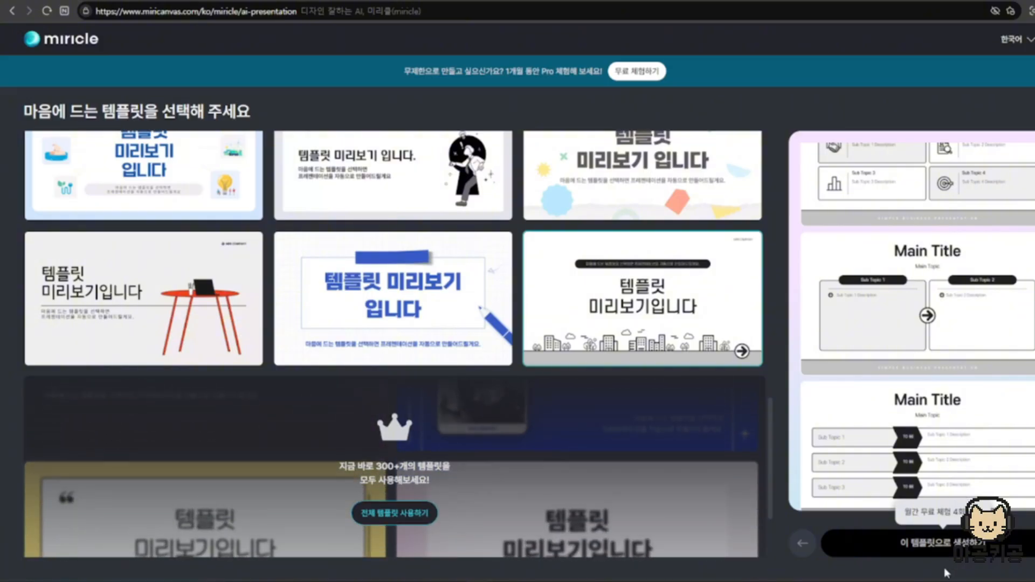
click(957, 539)
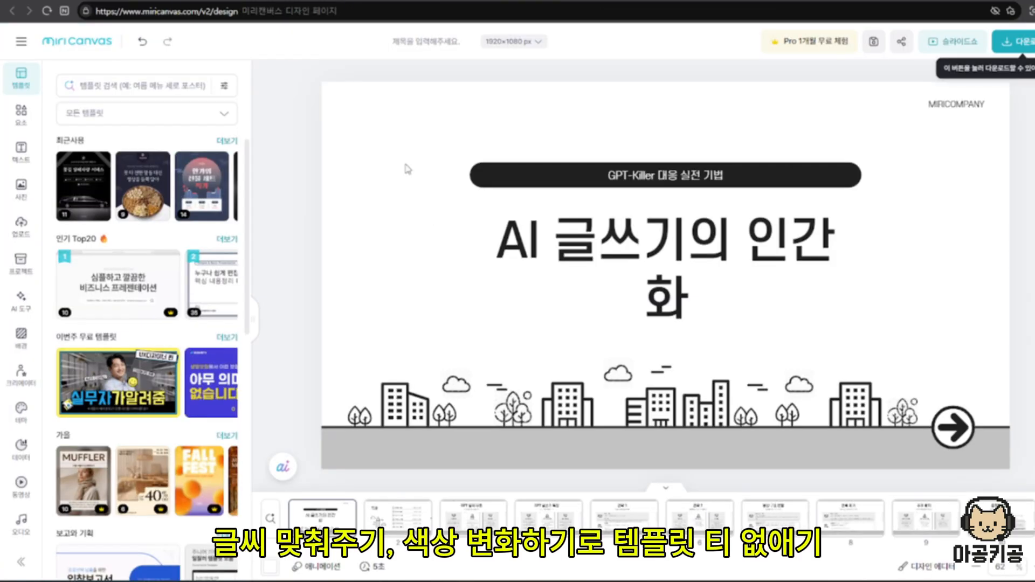
- Widen the cover title "AI 글쓰기의 인간화" so it fits on one line and reposition it centred under the black banner
click(786, 238)
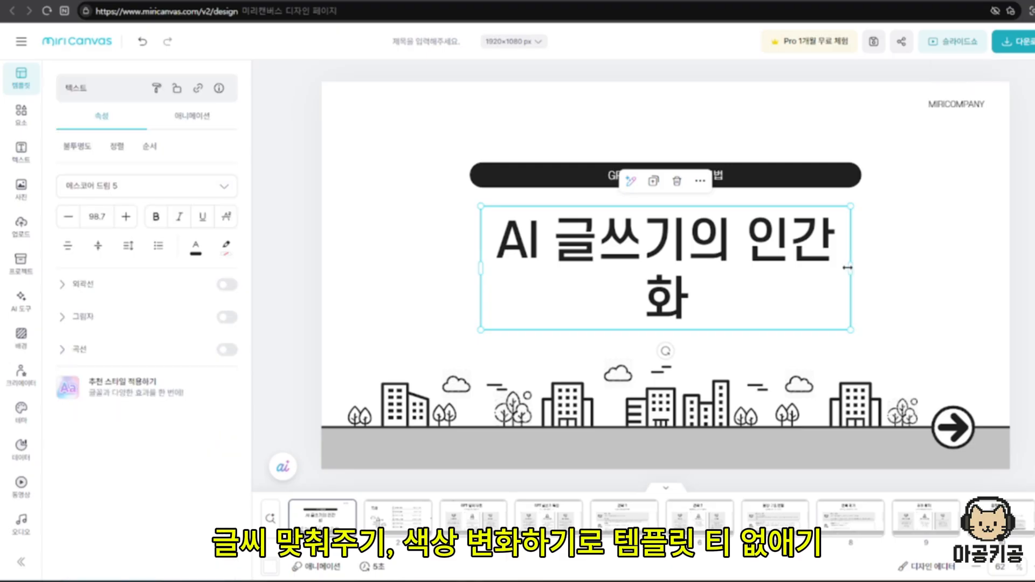
drag(853, 268, 901, 268)
drag(758, 271, 734, 258)
click(937, 238)
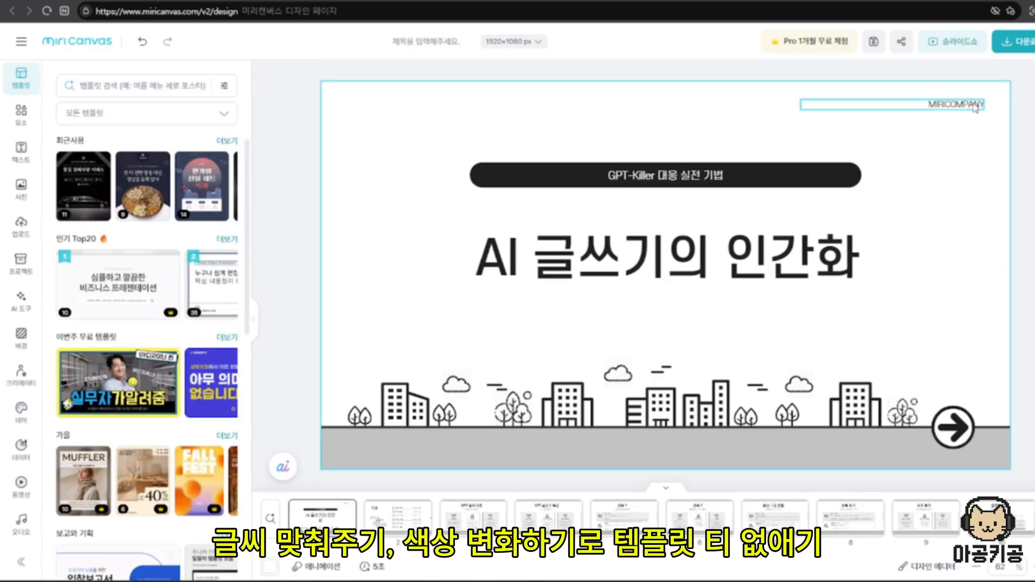
click(956, 104)
- On page 3, reduce the font size of the body text in the 현실적 문제 card to 18
click(474, 518)
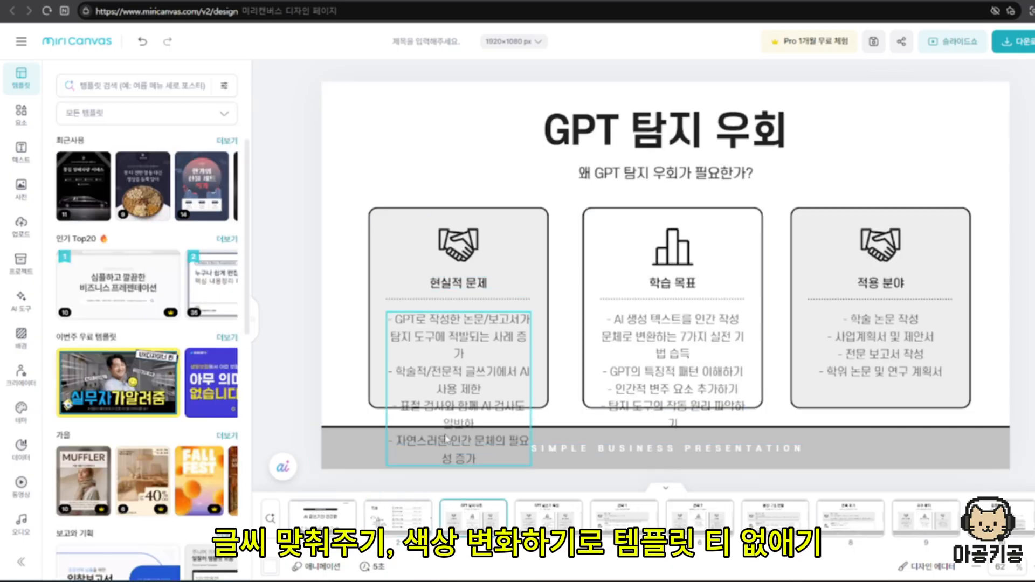
click(419, 450)
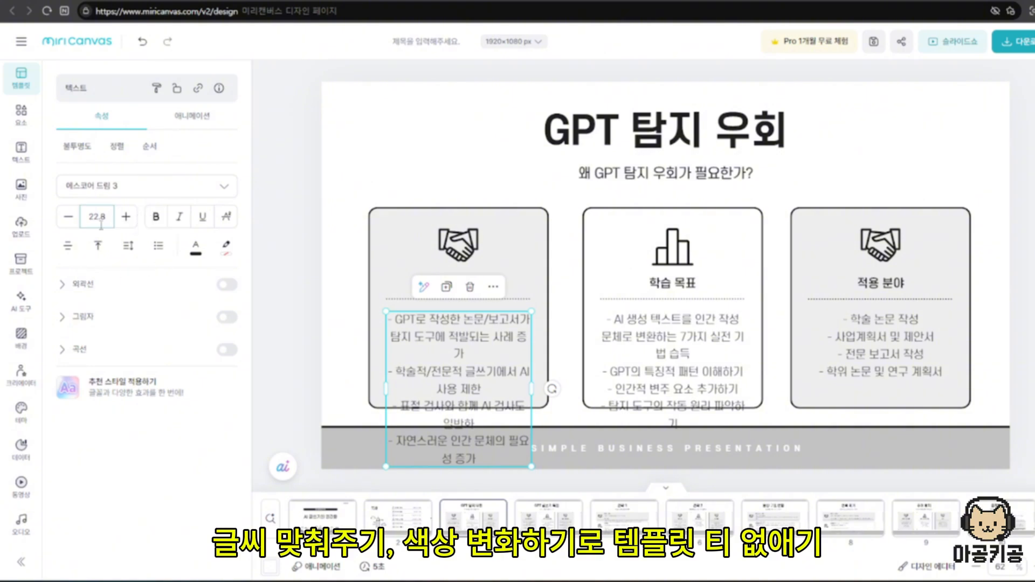
click(69, 217)
click(69, 217)
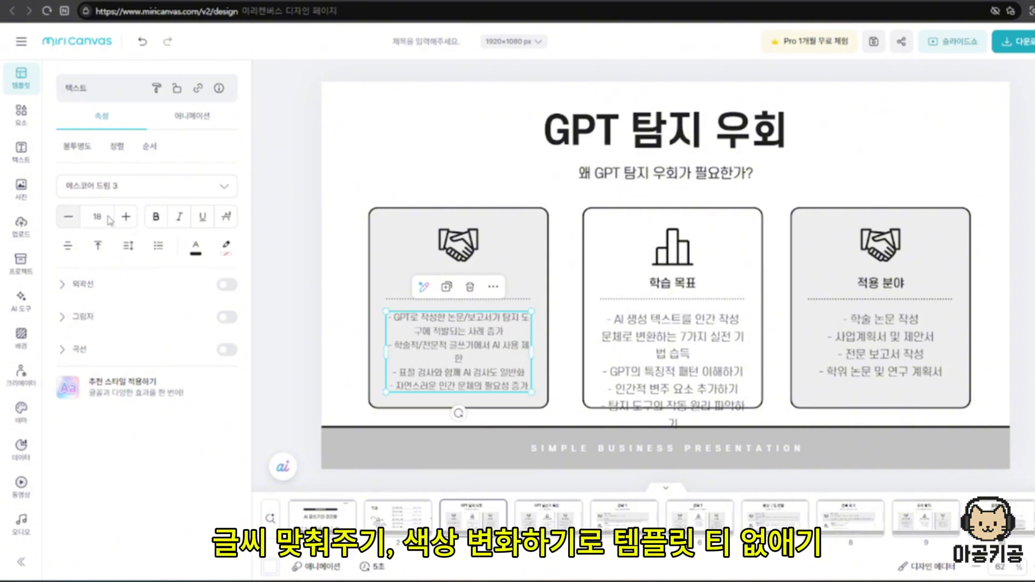
- Copy the 현실적 문제 body text style to the body texts of the 학습 목표 and 적용 분야 cards
click(673, 356)
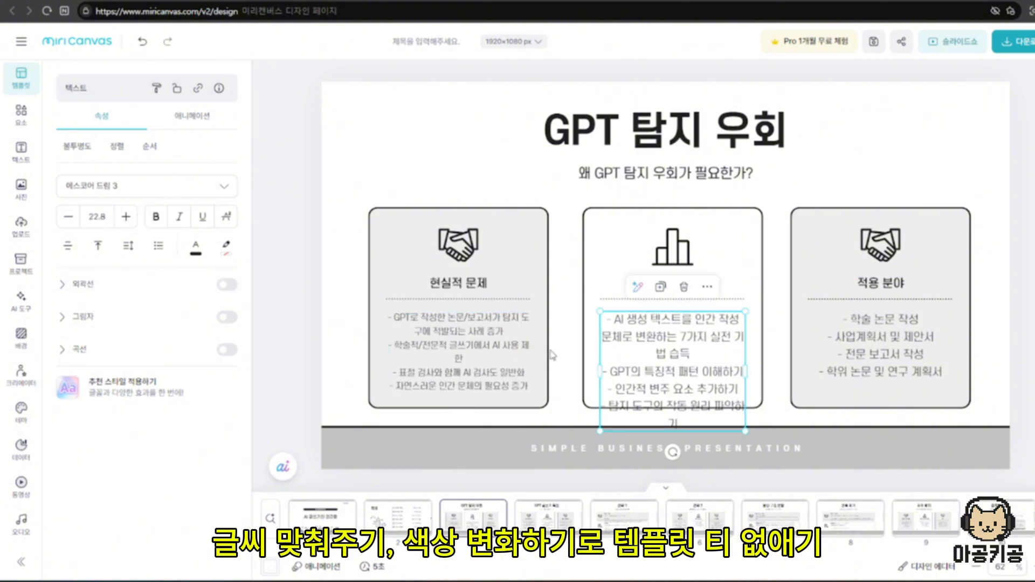
click(408, 357)
click(156, 87)
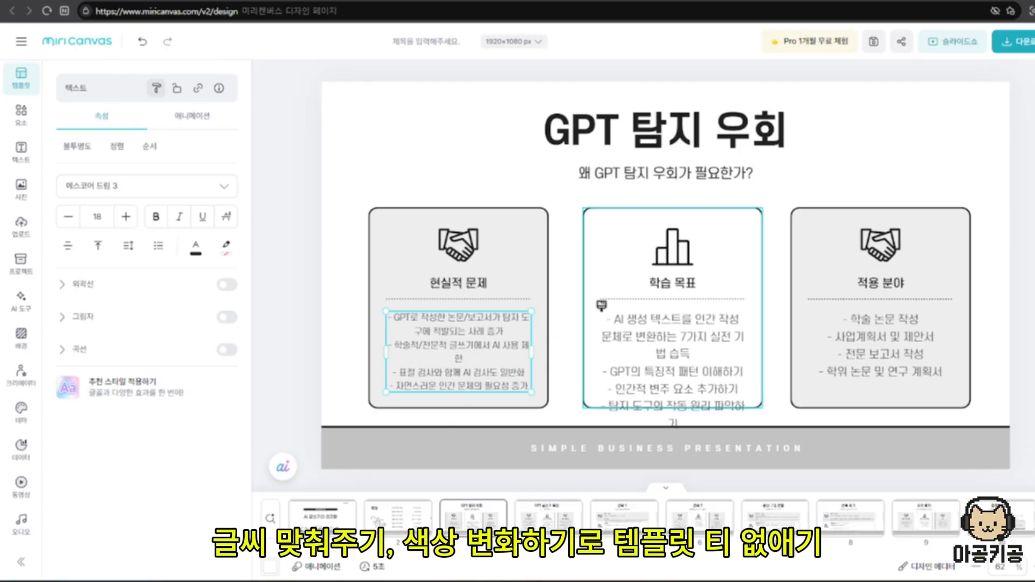
click(602, 305)
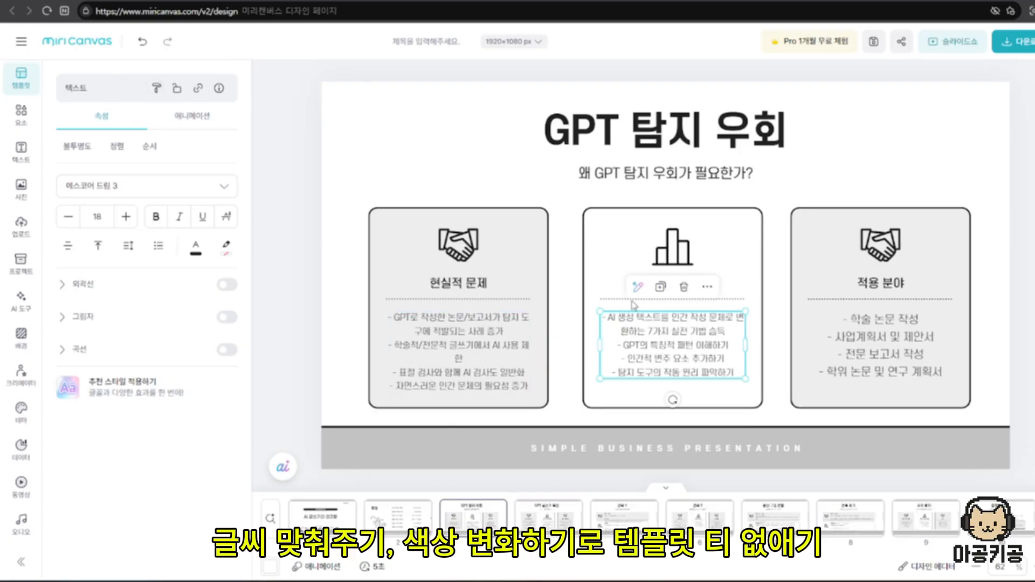
click(156, 88)
click(874, 341)
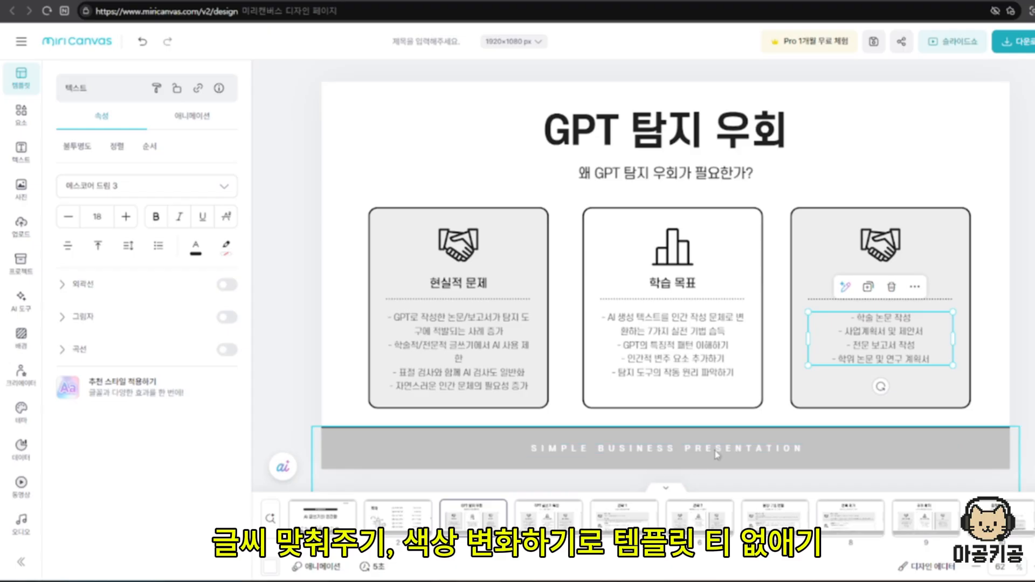
- Open the footer text "SIMPLE BUSINESS PRESENTATION" on page 3 for editing
click(678, 464)
double_click(674, 449)
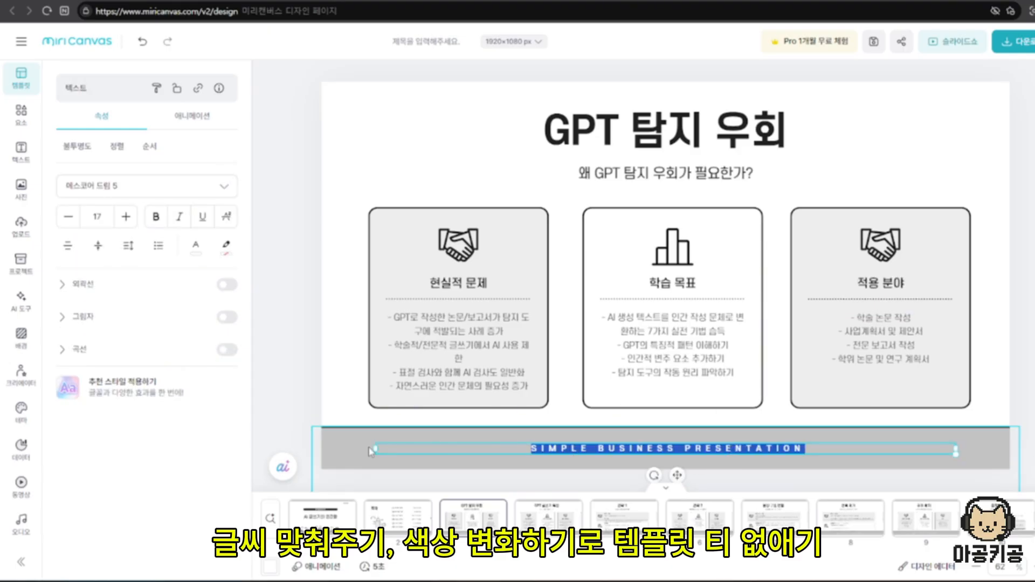
- On the cover page, change the fill colour of the grey ground bar below the cityscape to orange
click(339, 510)
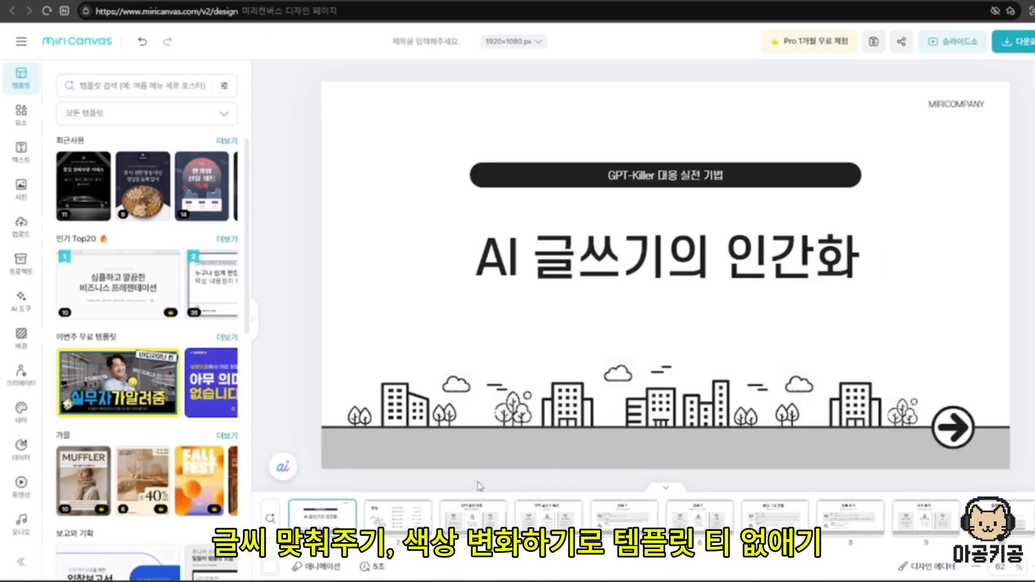
click(509, 467)
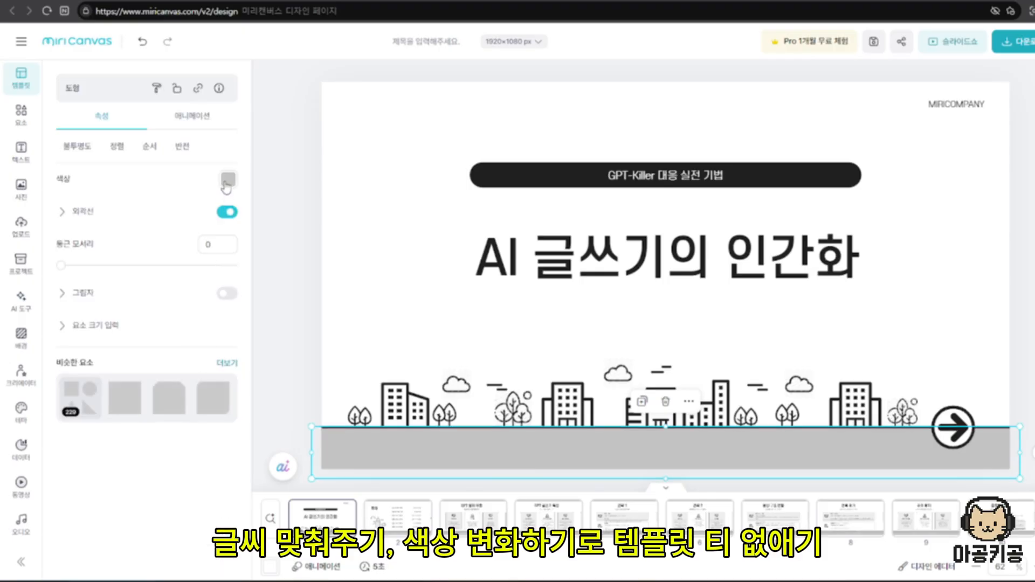
click(227, 180)
click(284, 296)
click(946, 304)
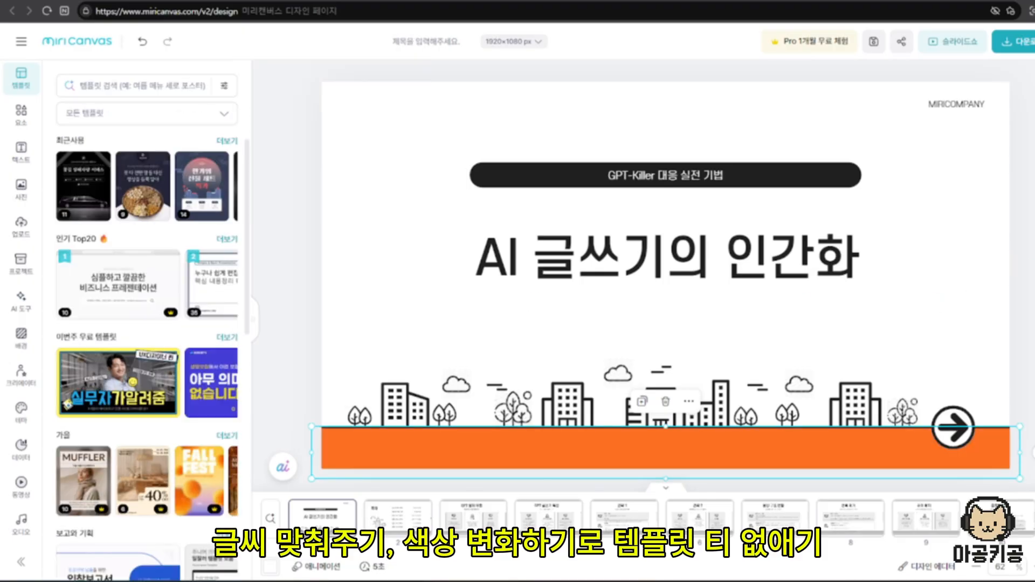
- Change the fill colour of the rounded bar behind "GPT-Killer 대응 실전 기법" on the cover to dark red #AE3A1E
click(754, 178)
click(228, 180)
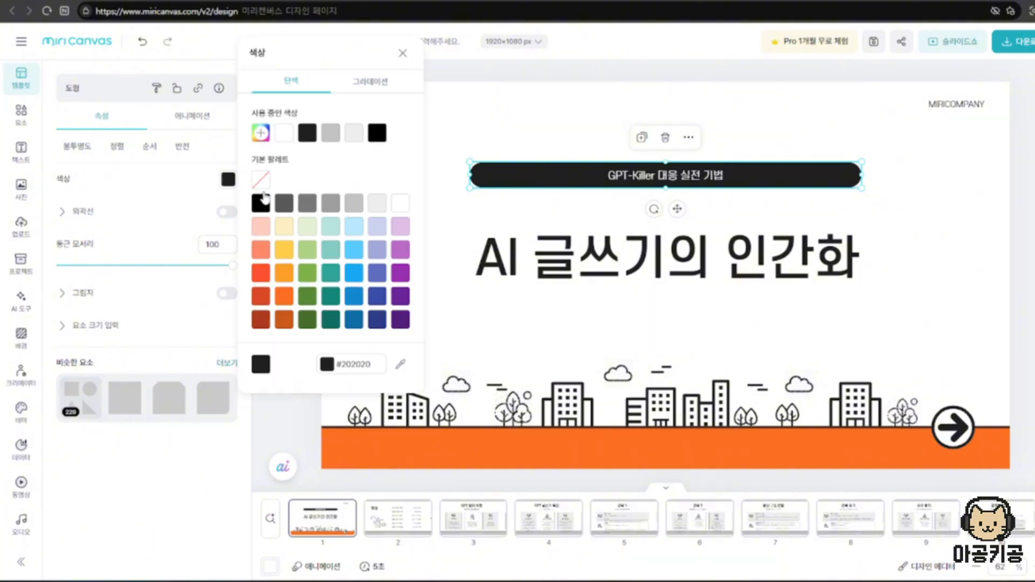
click(261, 319)
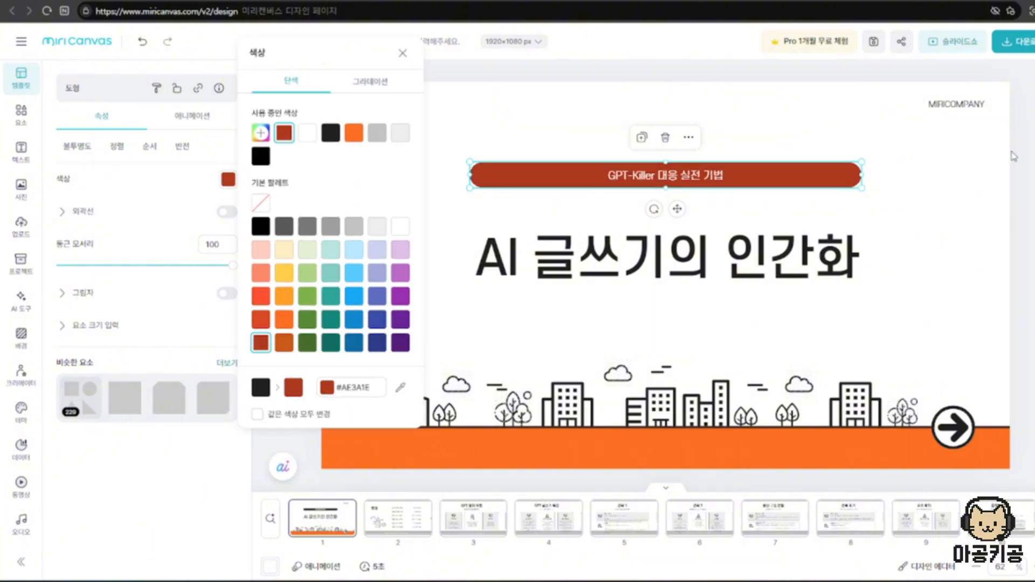
click(1024, 162)
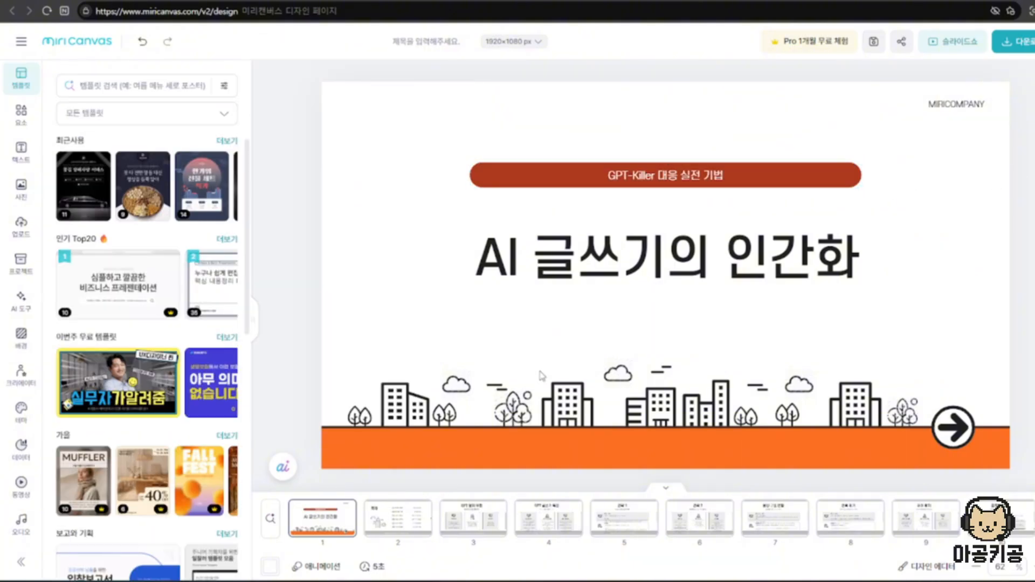
drag(340, 352, 1015, 477)
click(766, 530)
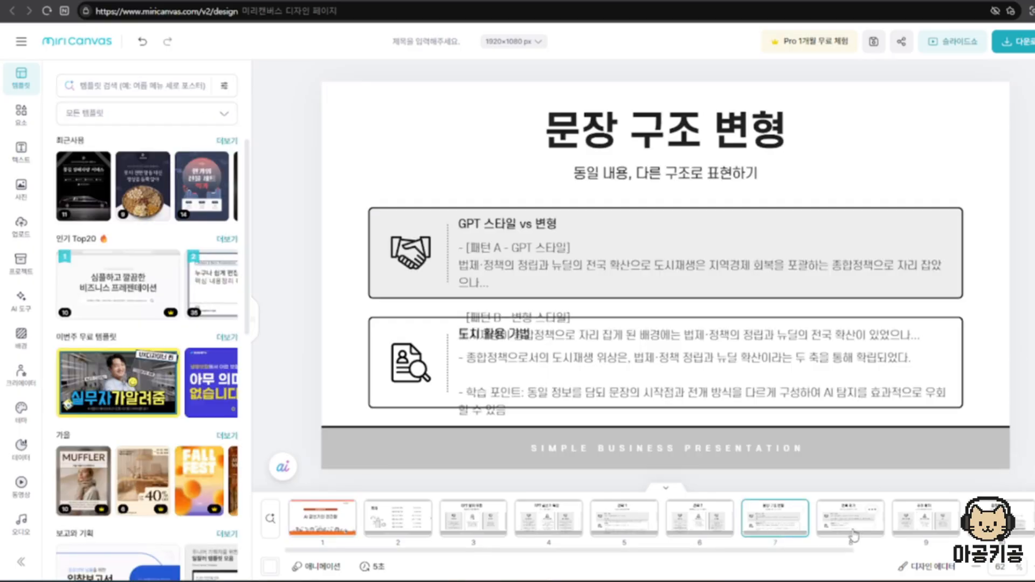
click(850, 518)
click(588, 272)
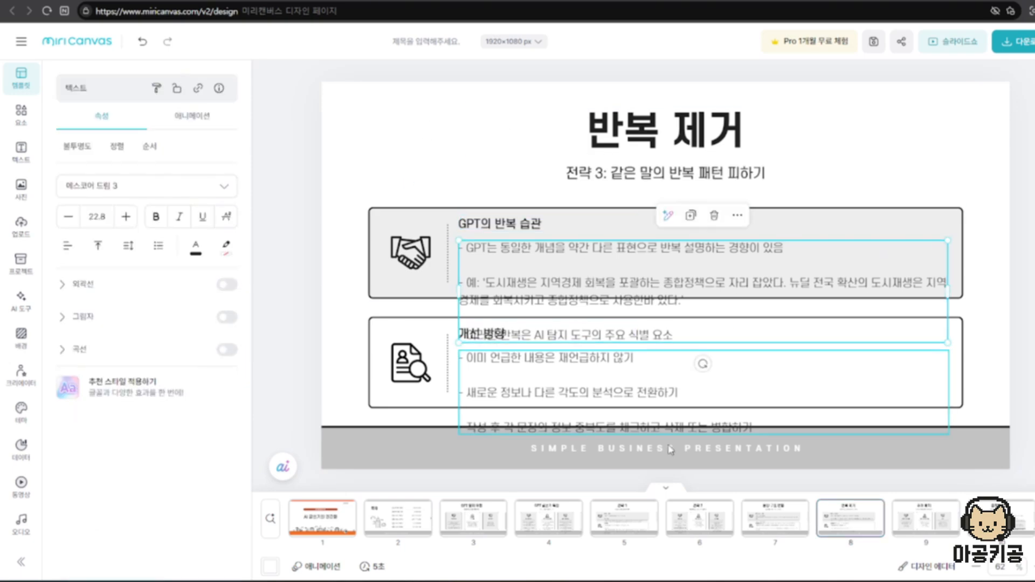
- Delete all the cityscape illustrations (buildings, trees and clouds) above the orange bar on the cover page
click(340, 532)
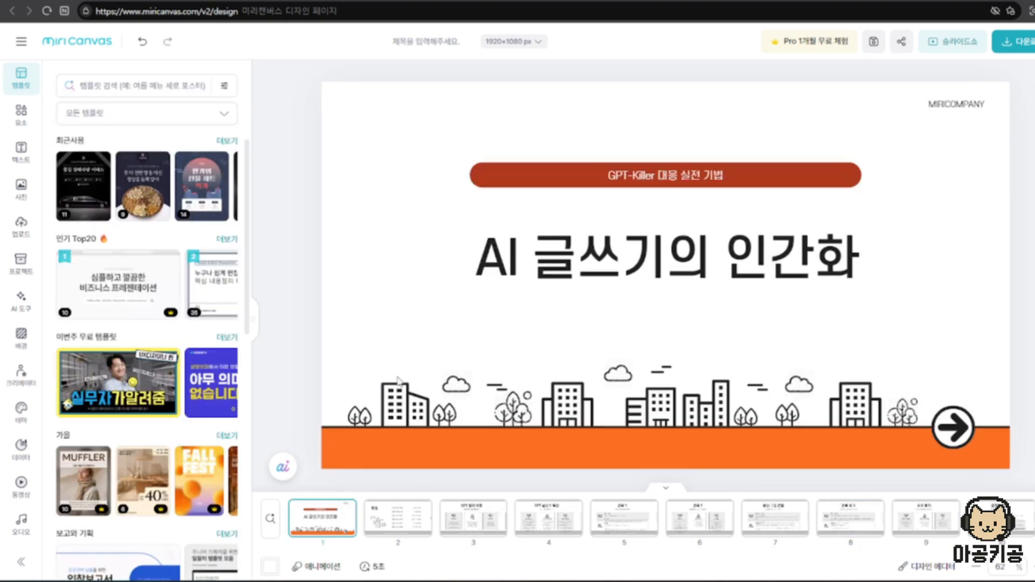
drag(335, 368, 916, 419)
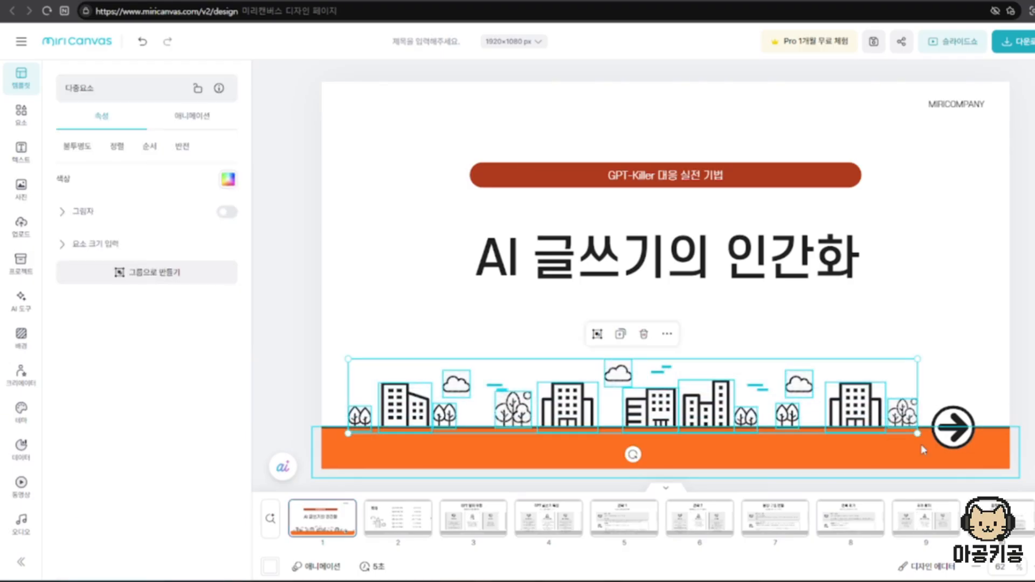
key(Delete)
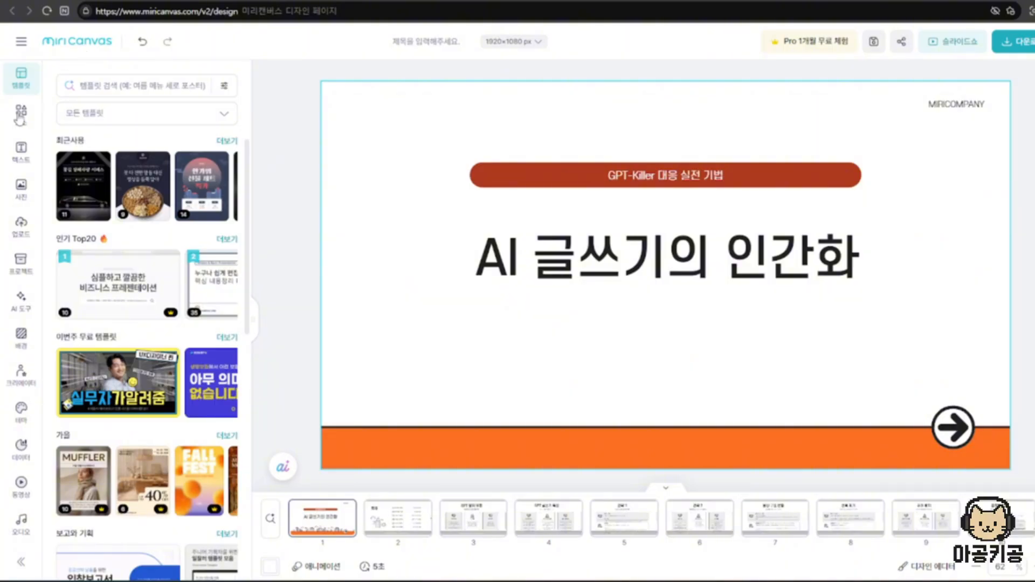
- Insert the notepad-and-pencil icon from the elements library on the cover, shrink it and place it left of the red bar
click(21, 113)
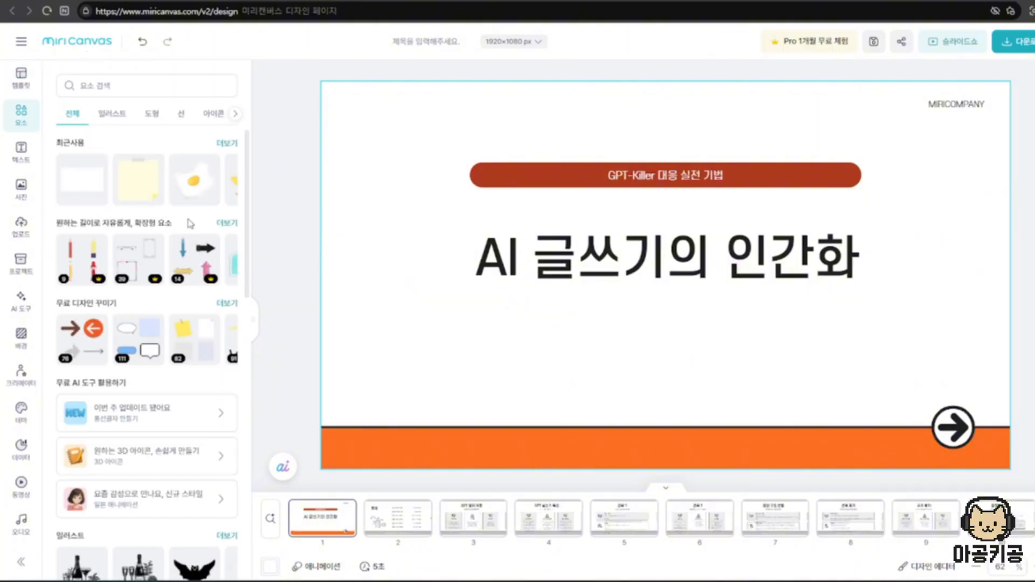
scroll(190, 298, down, 6)
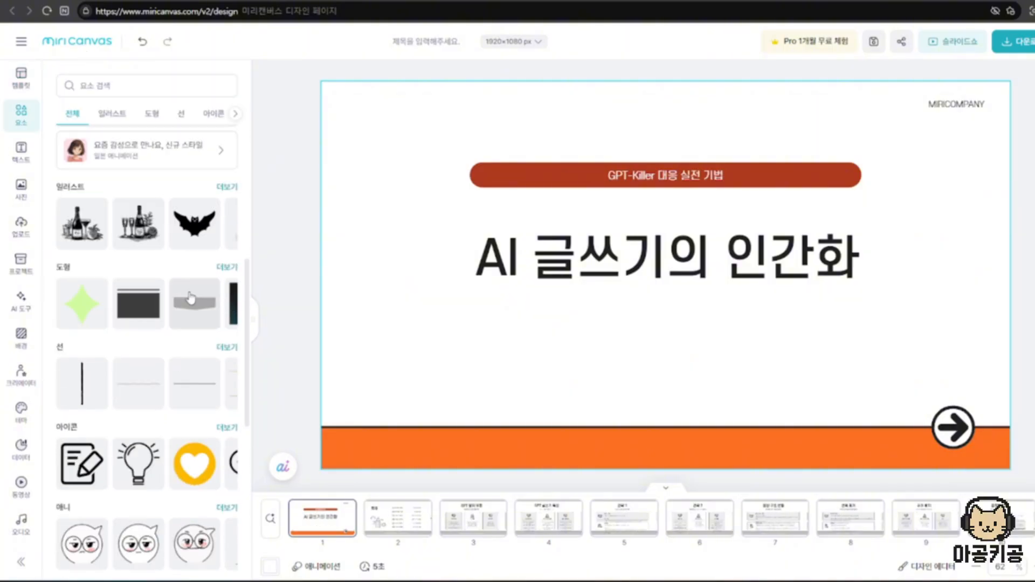
click(139, 83)
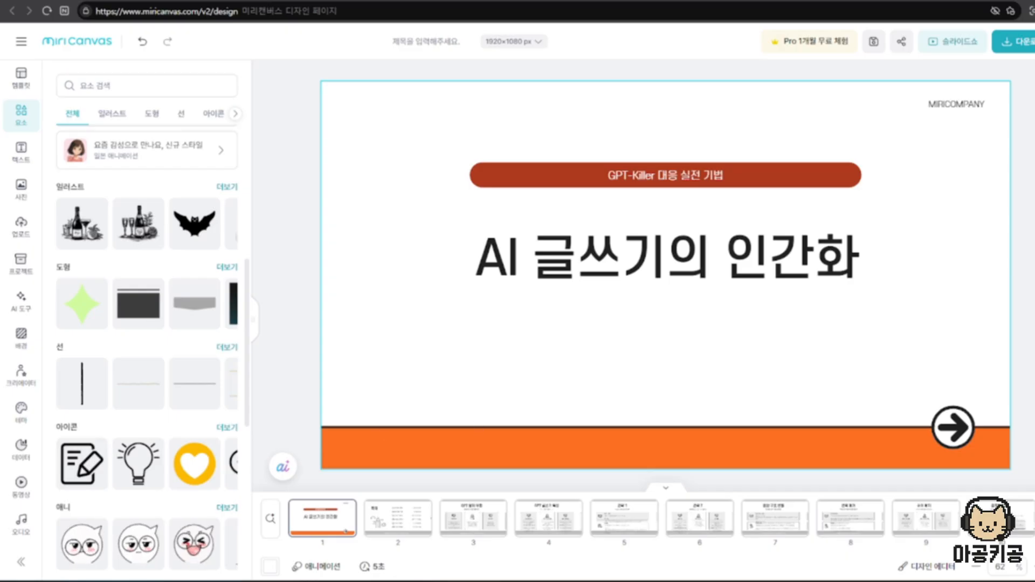
click(81, 464)
mouse_move(781, 387)
mouse_down()
mouse_move(660, 275)
mouse_move(639, 237)
mouse_up()
mouse_move(608, 205)
mouse_down()
mouse_move(855, 215)
mouse_move(952, 256)
mouse_move(605, 255)
mouse_move(434, 176)
mouse_up()
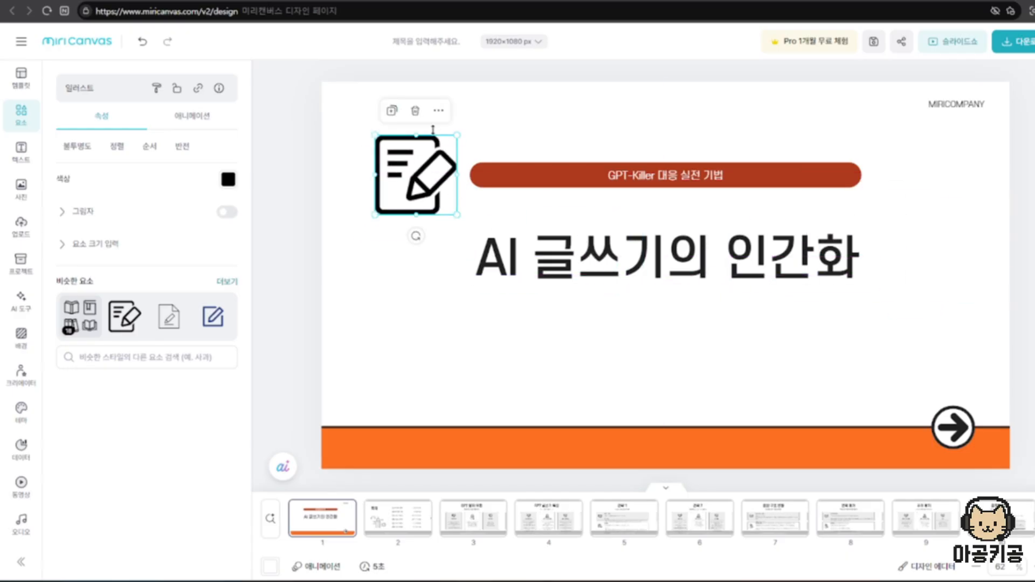
- Rotate the notepad icon about 45 degrees counter-clockwise and shift it slightly down beside the cover title
drag(419, 241, 488, 269)
drag(407, 204, 414, 233)
click(822, 393)
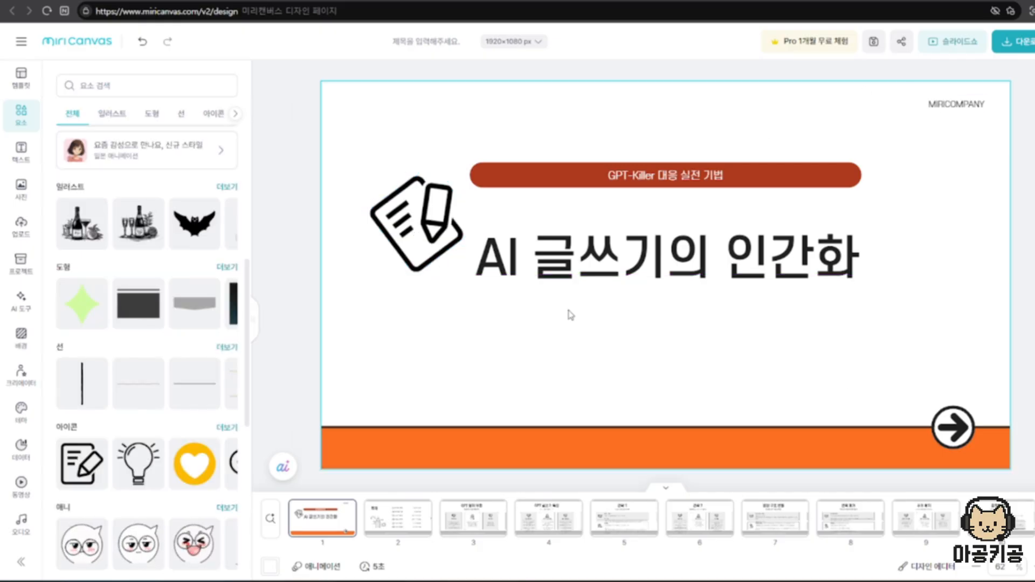
- In the download settings for the presentation, set the file format to PPTX and open the PPT option choices
click(922, 513)
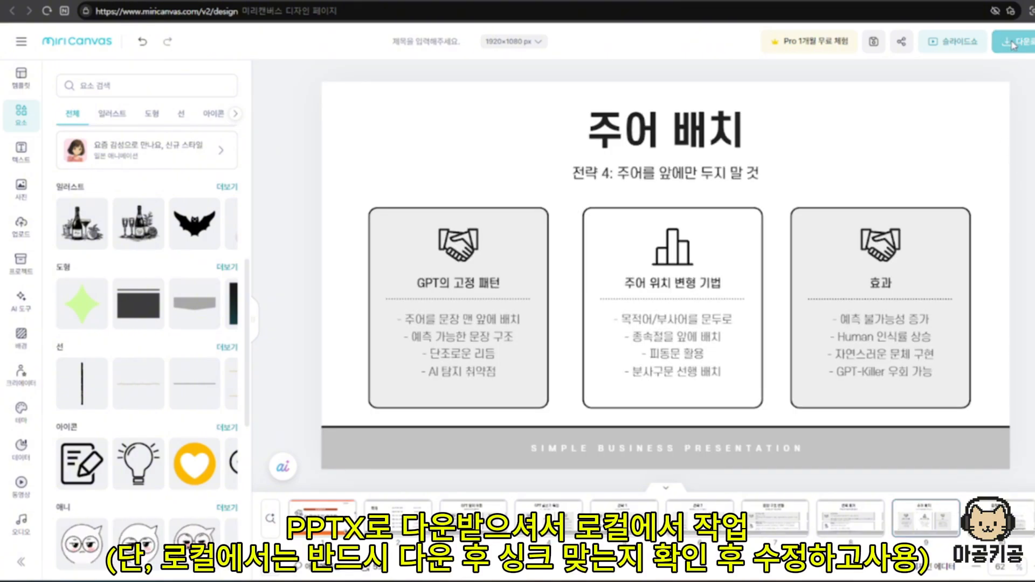
click(1012, 50)
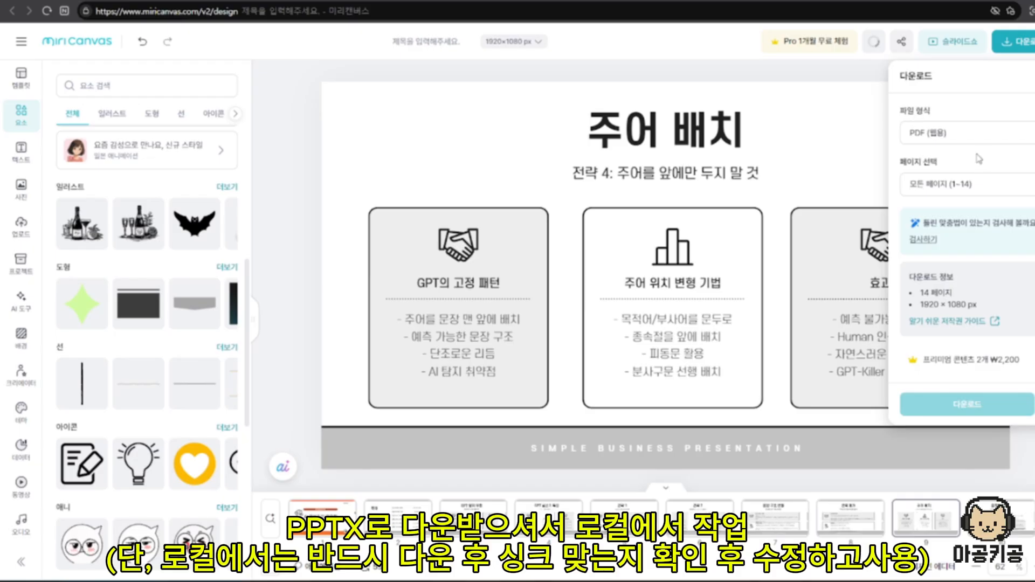
click(1008, 141)
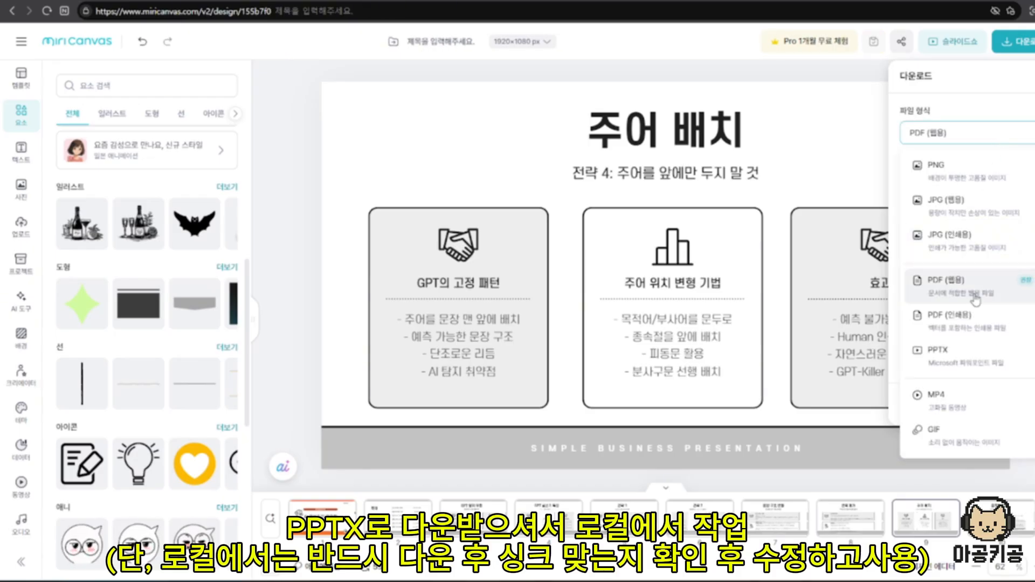
click(979, 353)
scroll(993, 290, down, 1)
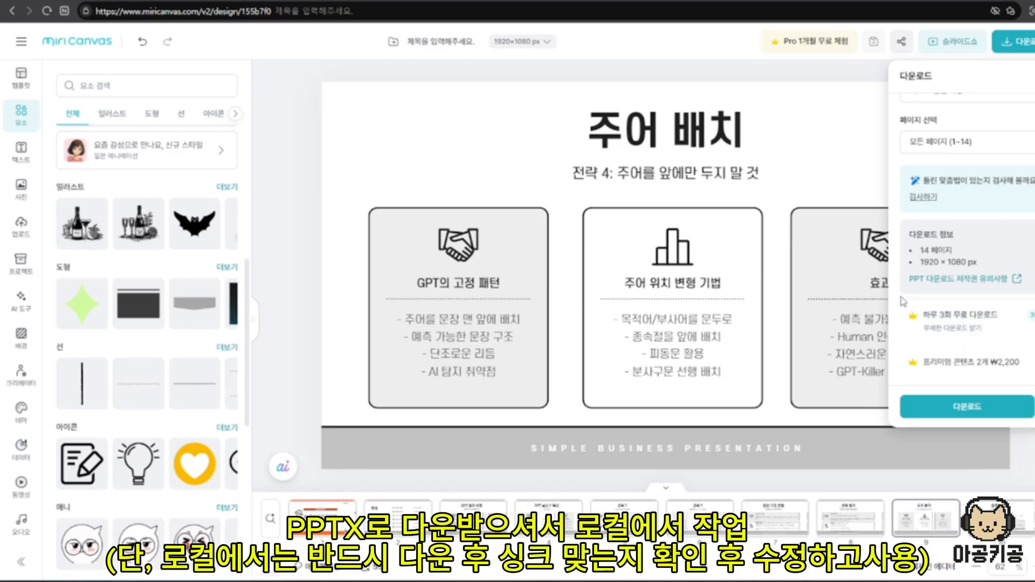
scroll(1002, 209, up, 2)
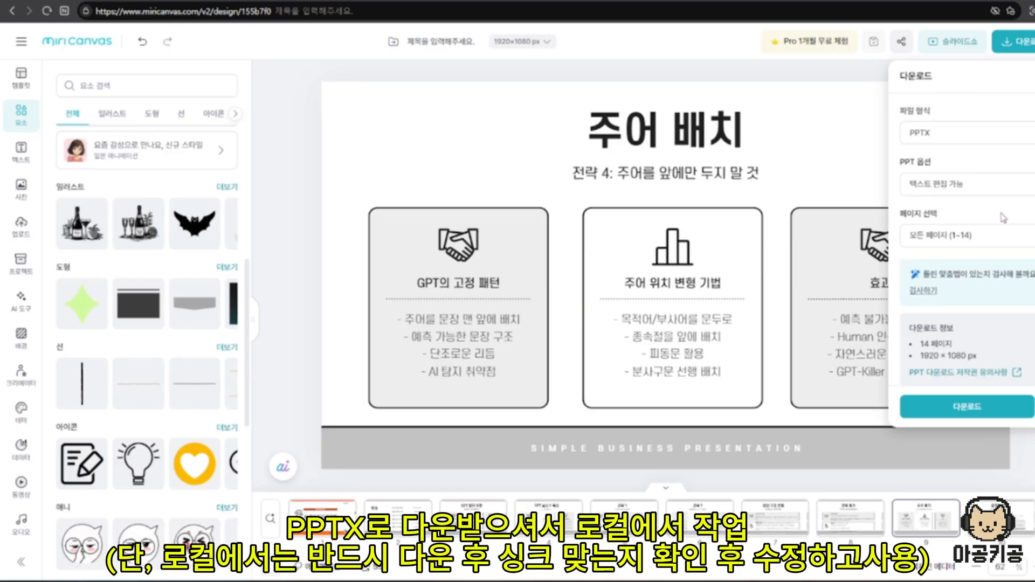
click(1008, 186)
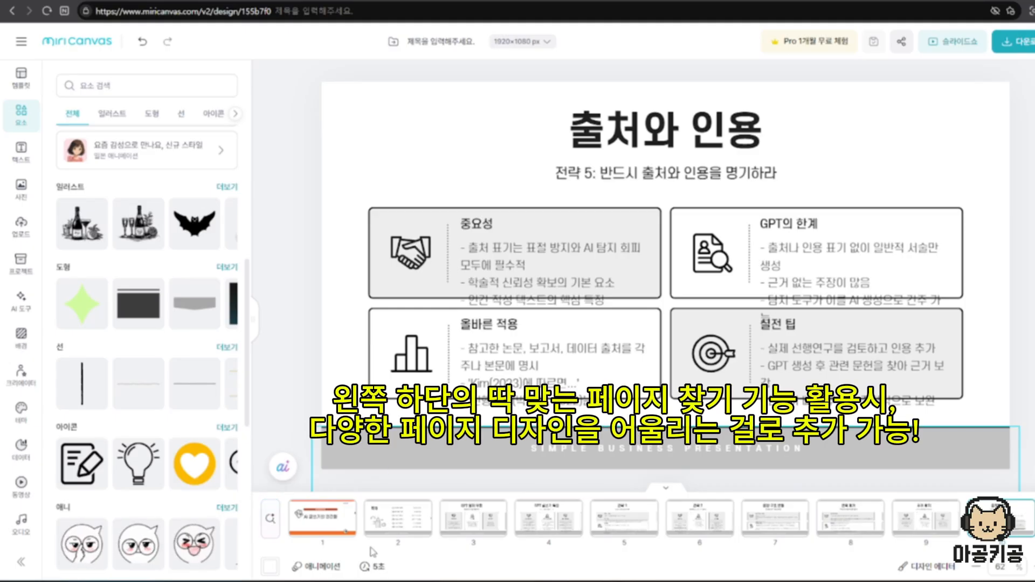
- Open the 딱 맞는 페이지 찾기 page finder and add a blank page 15 at the end of the presentation
click(271, 518)
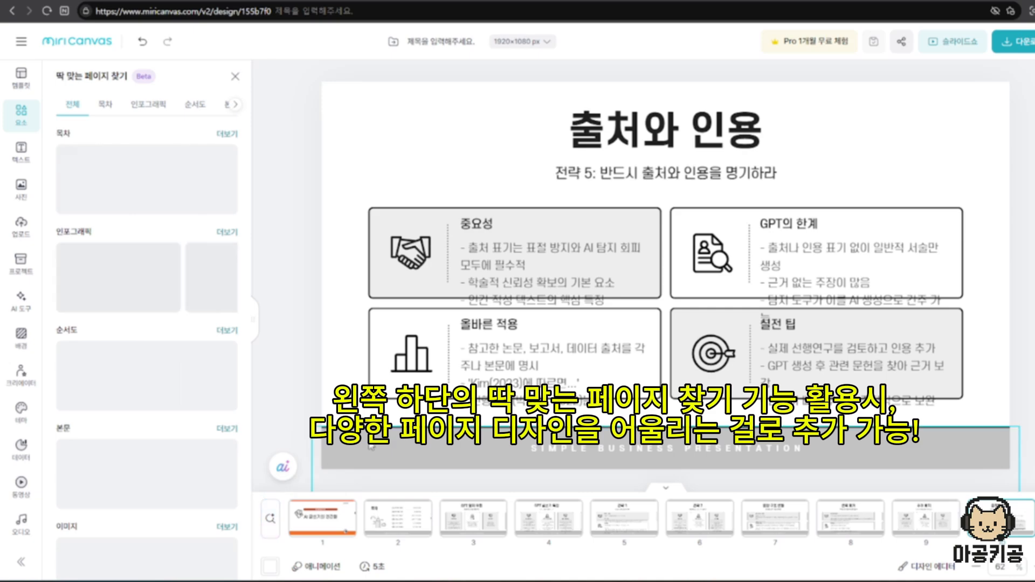
scroll(555, 517, down, 6)
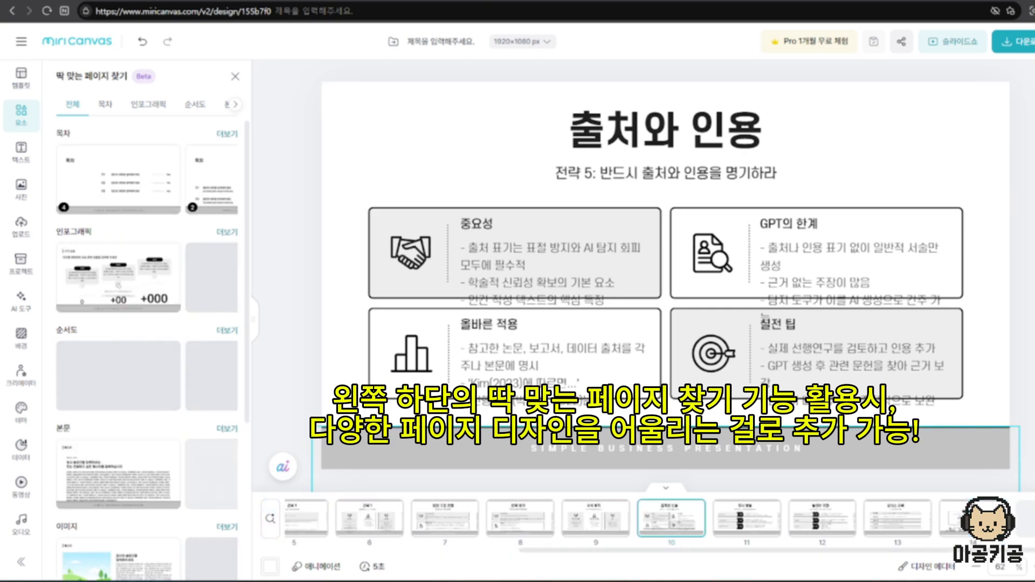
click(934, 520)
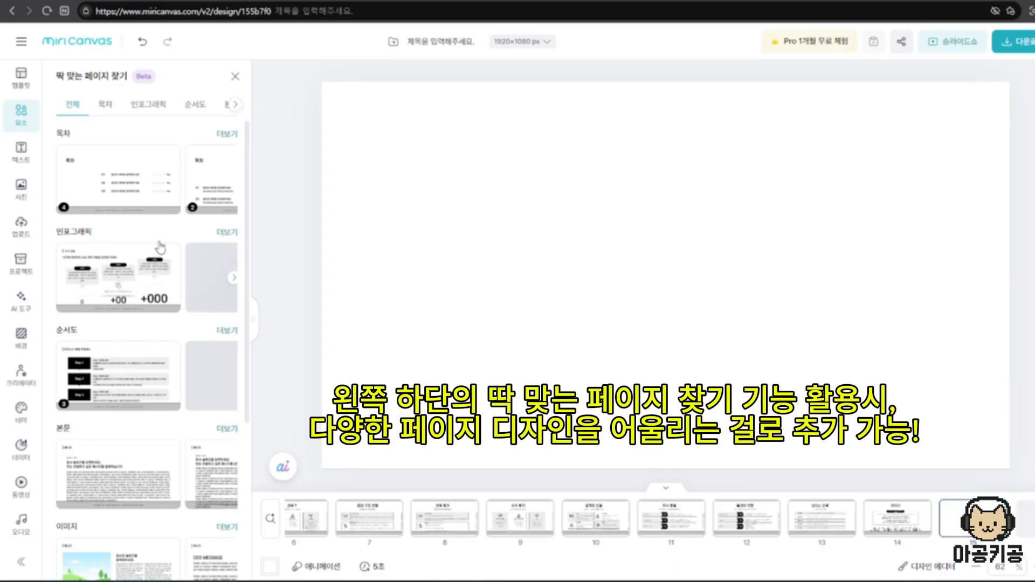
- Add the 수치 상승 page and the circular SWOT 분석 page from the page finder's infographic designs
click(227, 232)
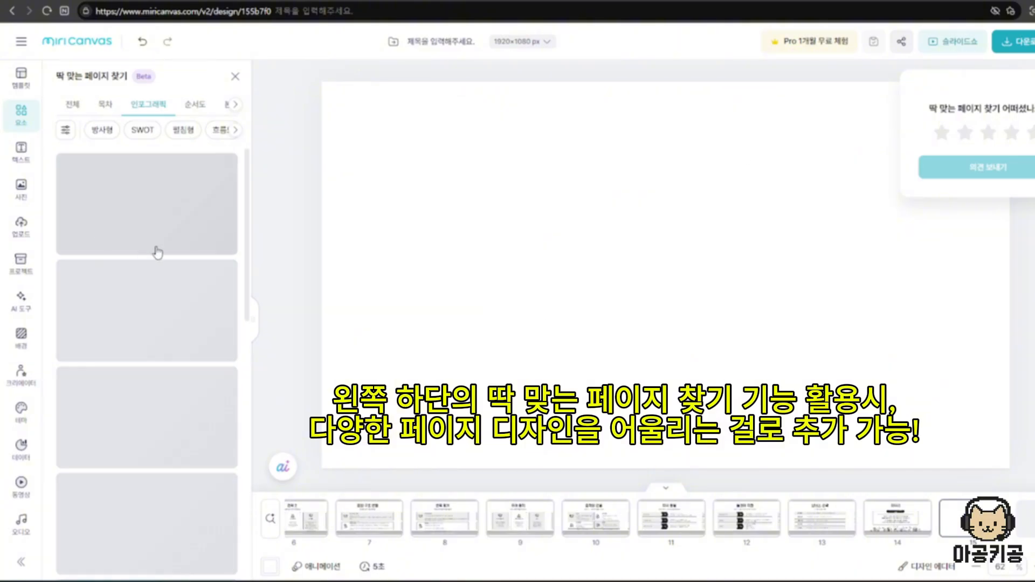
click(146, 221)
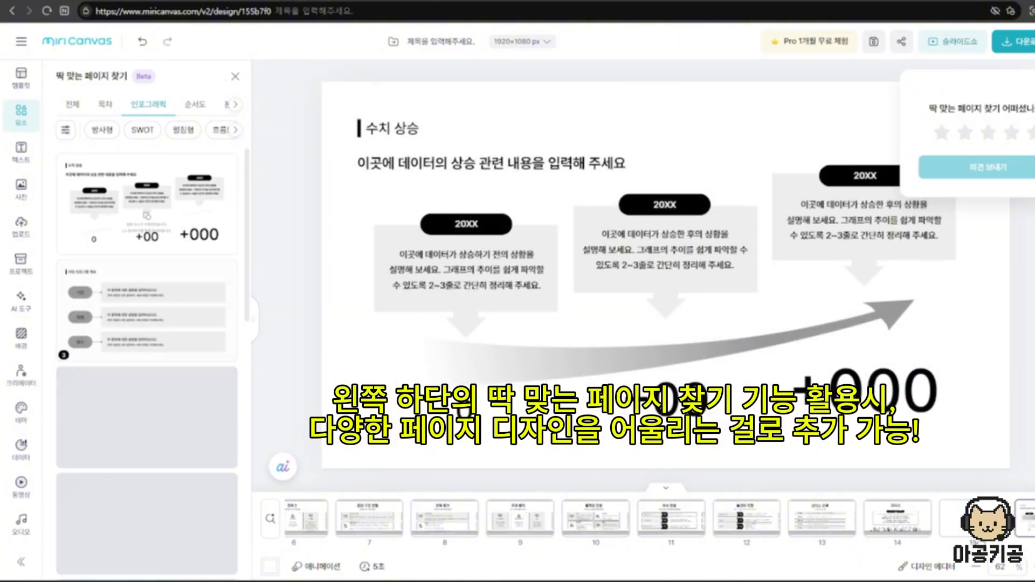
click(151, 136)
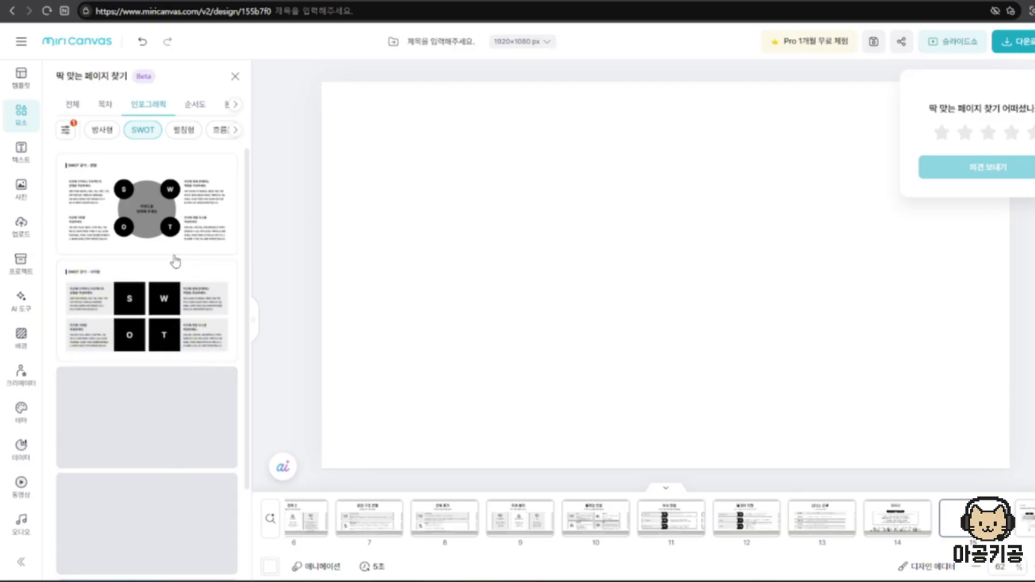
click(174, 257)
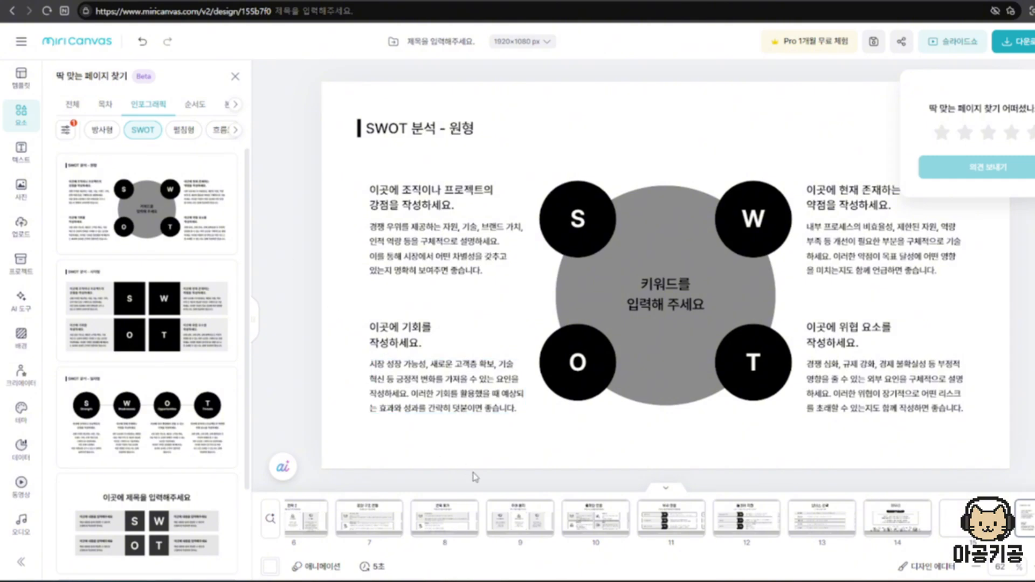
click(465, 531)
key(Right)
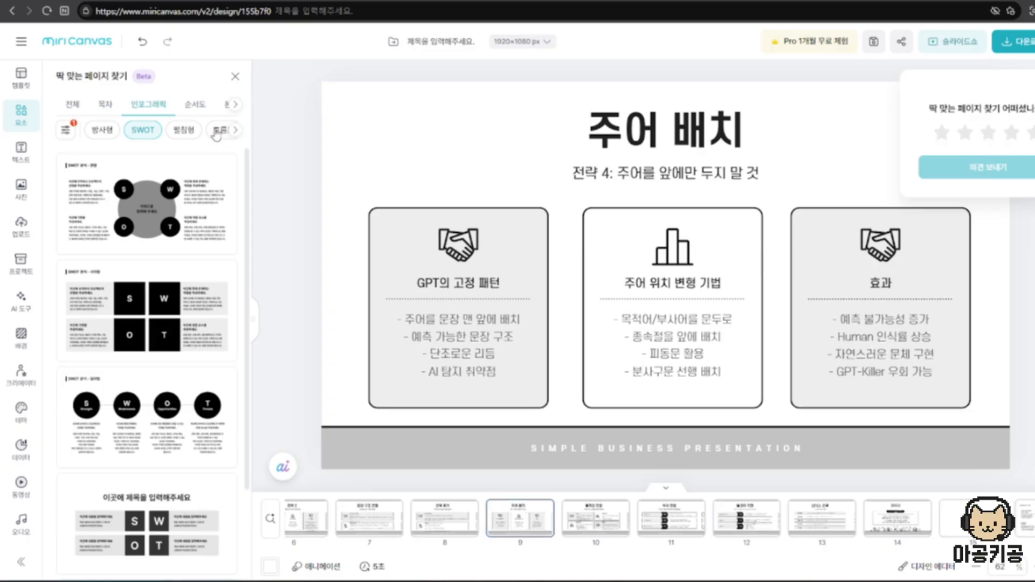
scroll(215, 135, right, 3)
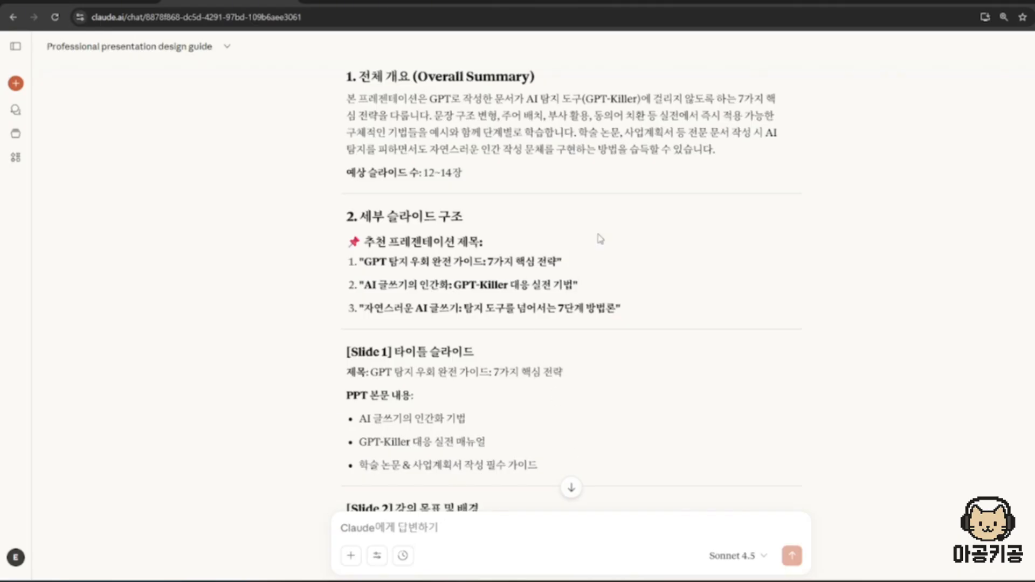
- Switch to the Claude chat and read through the slide outline and the section "3. 슬라이드별 추천 인포그래픽"
scroll(603, 241, down, 10)
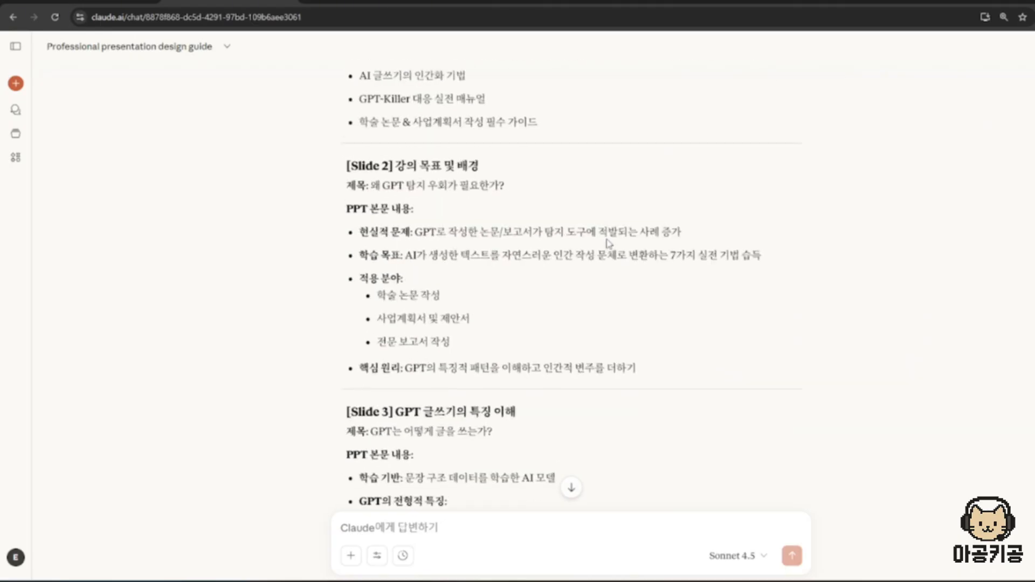
scroll(607, 241, down, 20)
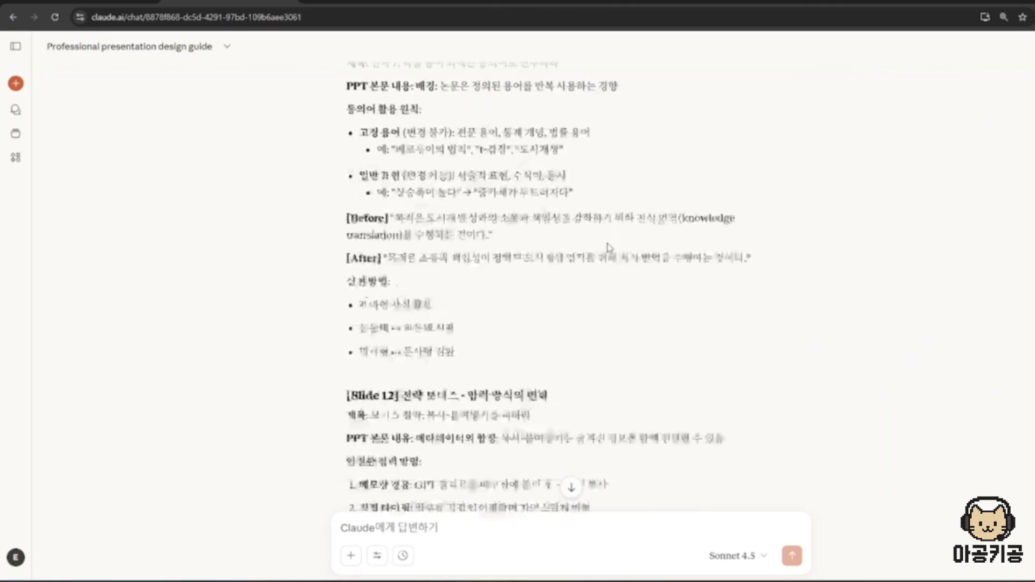
scroll(599, 236, down, 12)
scroll(535, 251, up, 5)
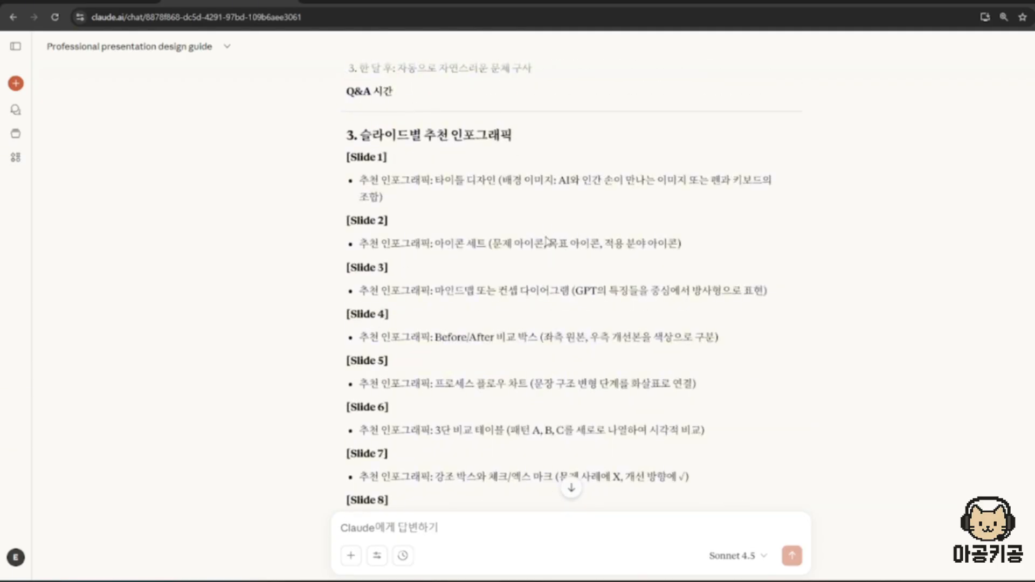
drag(334, 133, 776, 183)
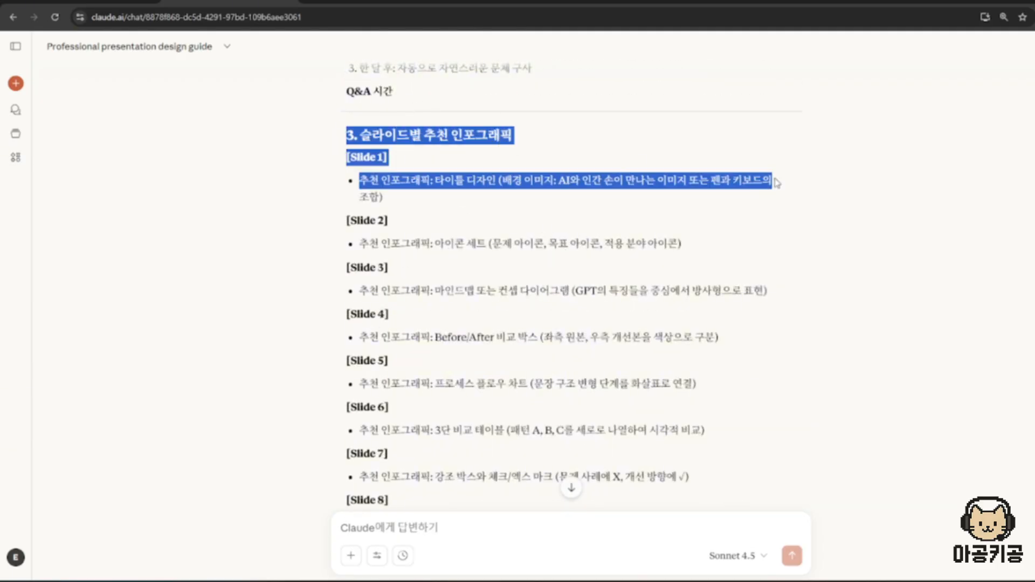
scroll(792, 204, up, 1)
scroll(797, 228, down, 5)
scroll(797, 229, down, 4)
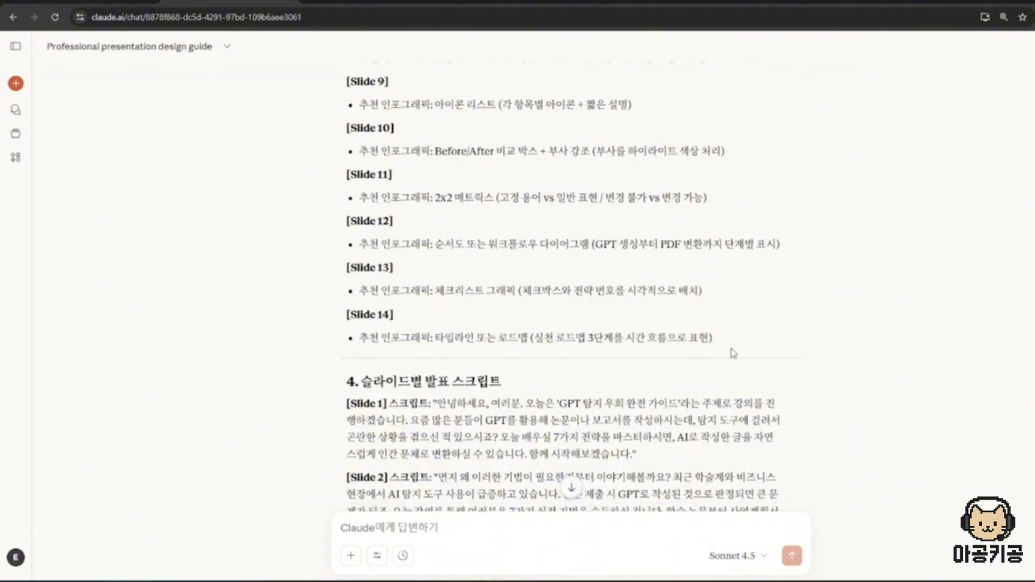
- Highlight the recommended infographic for Slide 14 and look back over the recommendations and outline for the earlier slides
drag(749, 343, 345, 317)
click(417, 325)
mouse_move(431, 340)
mouse_down()
mouse_move(752, 345)
mouse_move(435, 339)
mouse_up()
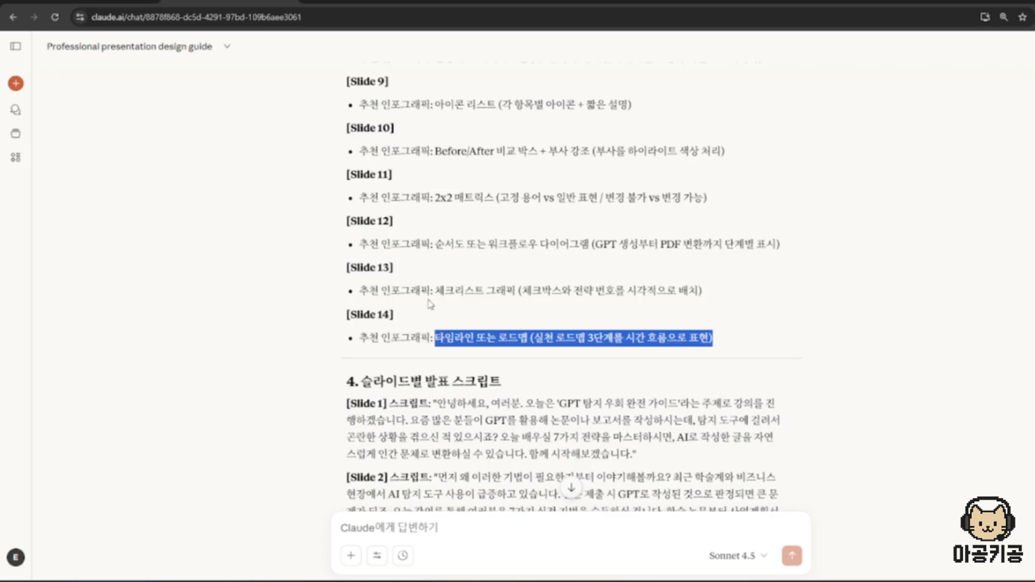
drag(429, 303, 798, 296)
click(798, 296)
scroll(323, 189, up, 5)
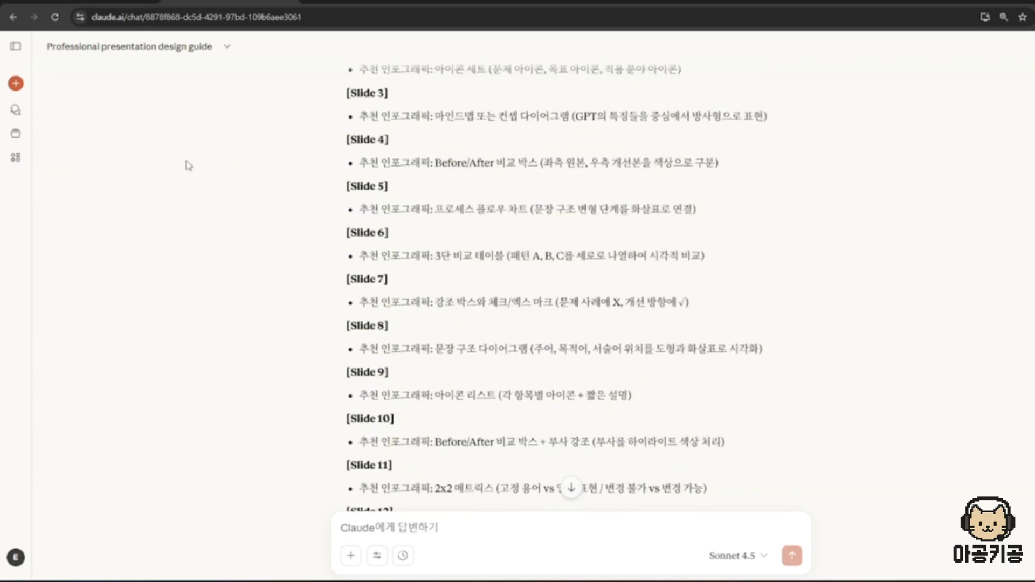
scroll(670, 266, up, 15)
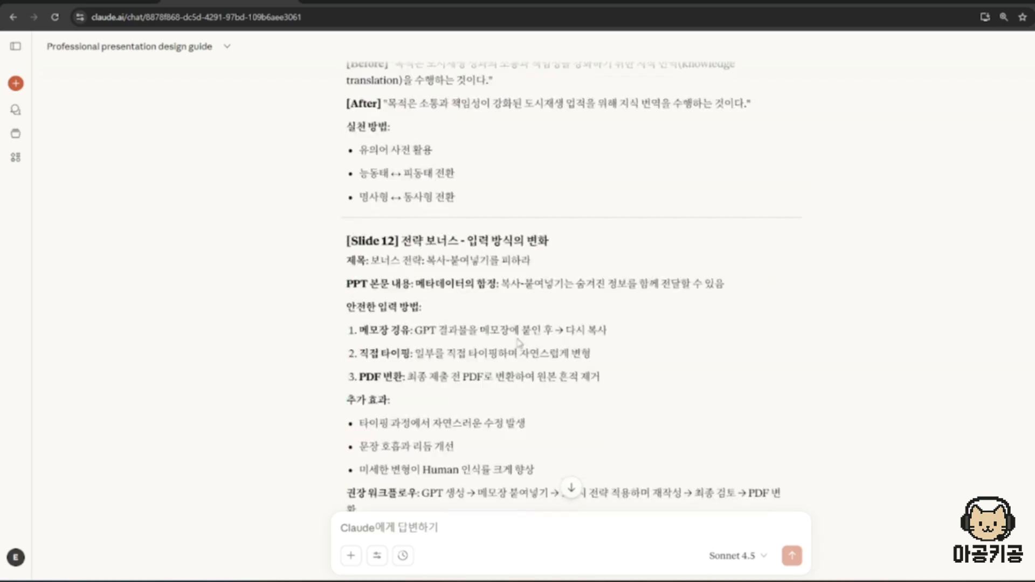